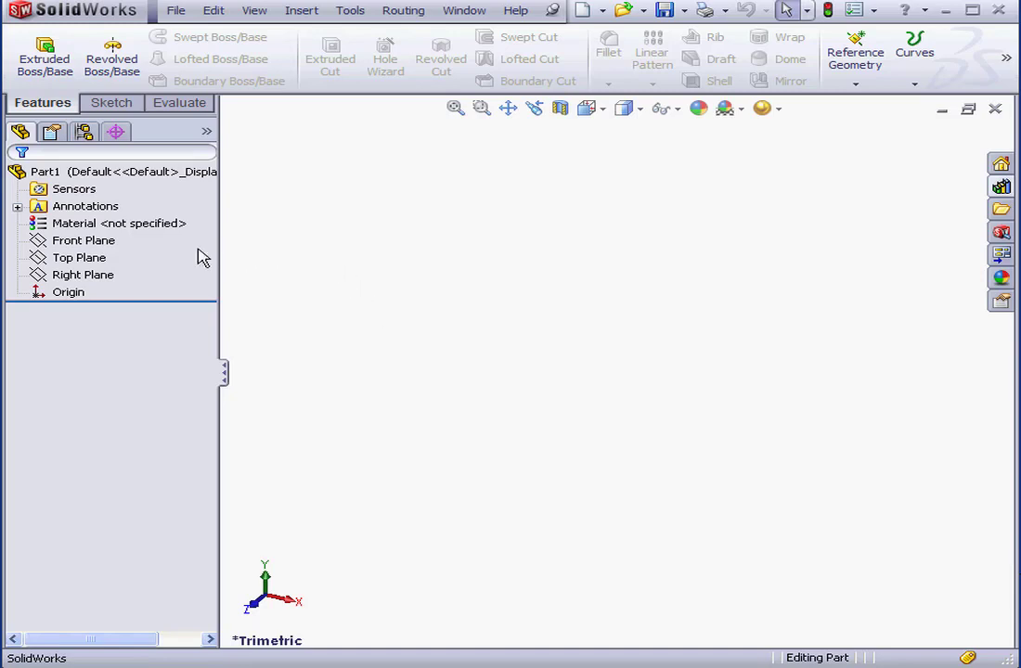
- Start a sketch on the Front Plane and draw a 3 Point Arc right of the origin
{"action": "left_click", "coordinate": [102, 244]}
{"action": "right_click", "coordinate": [103, 241]}
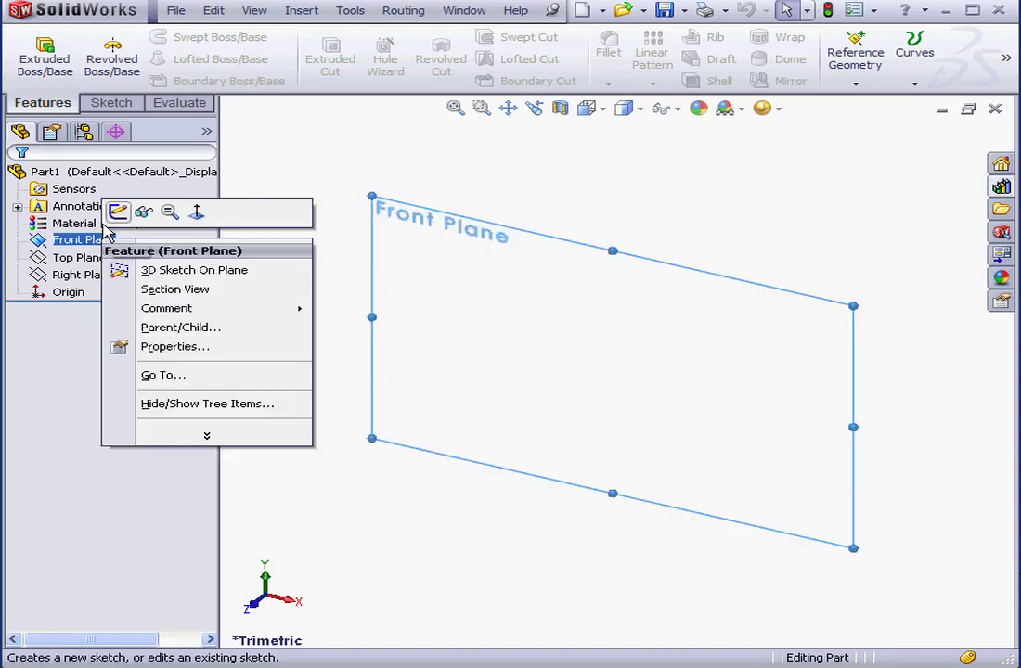
{"action": "left_click", "coordinate": [114, 209]}
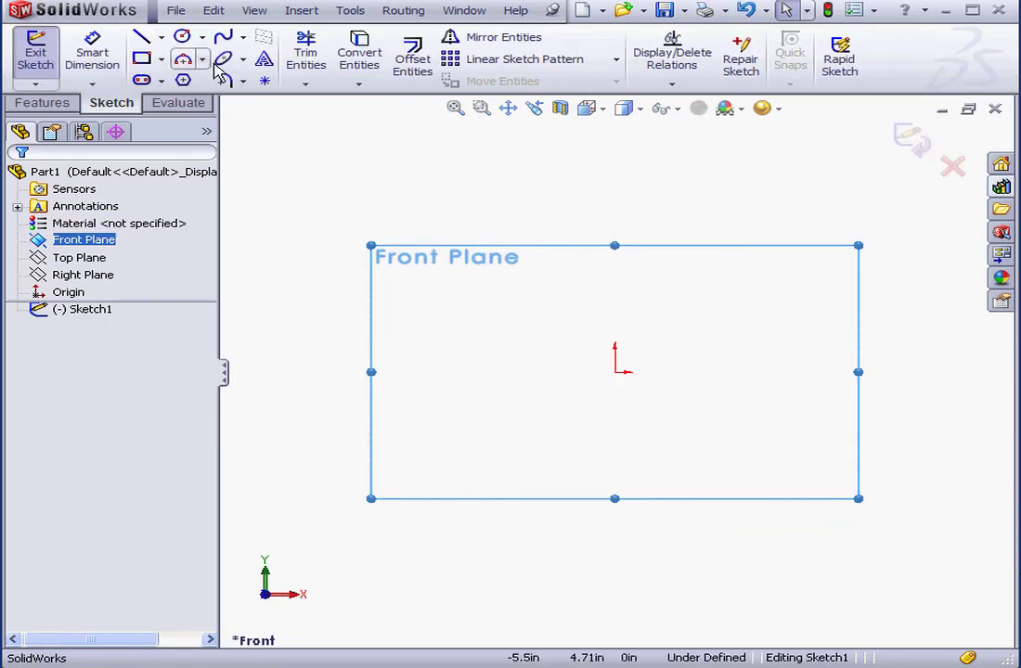
{"action": "left_click", "coordinate": [202, 58]}
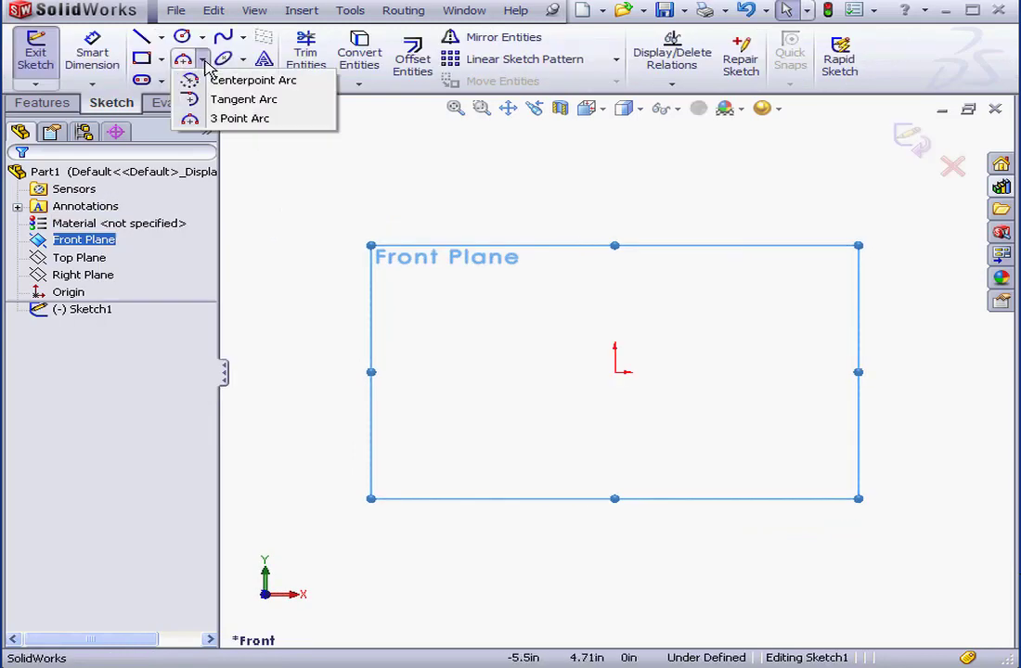
{"action": "left_click", "coordinate": [194, 120]}
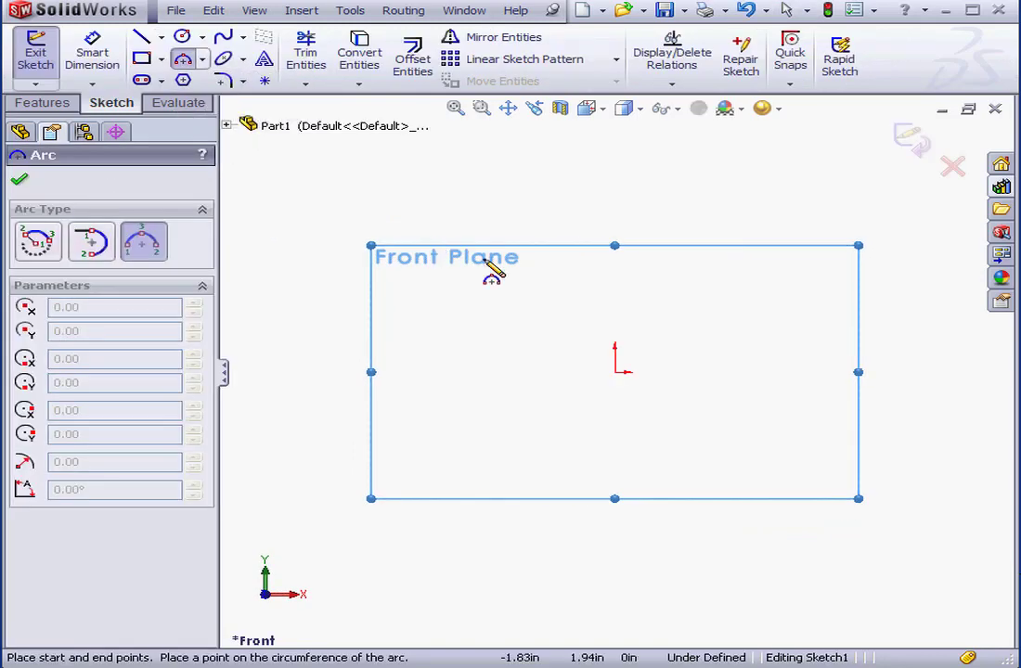
{"action": "left_click", "coordinate": [616, 281]}
{"action": "left_click", "coordinate": [724, 373]}
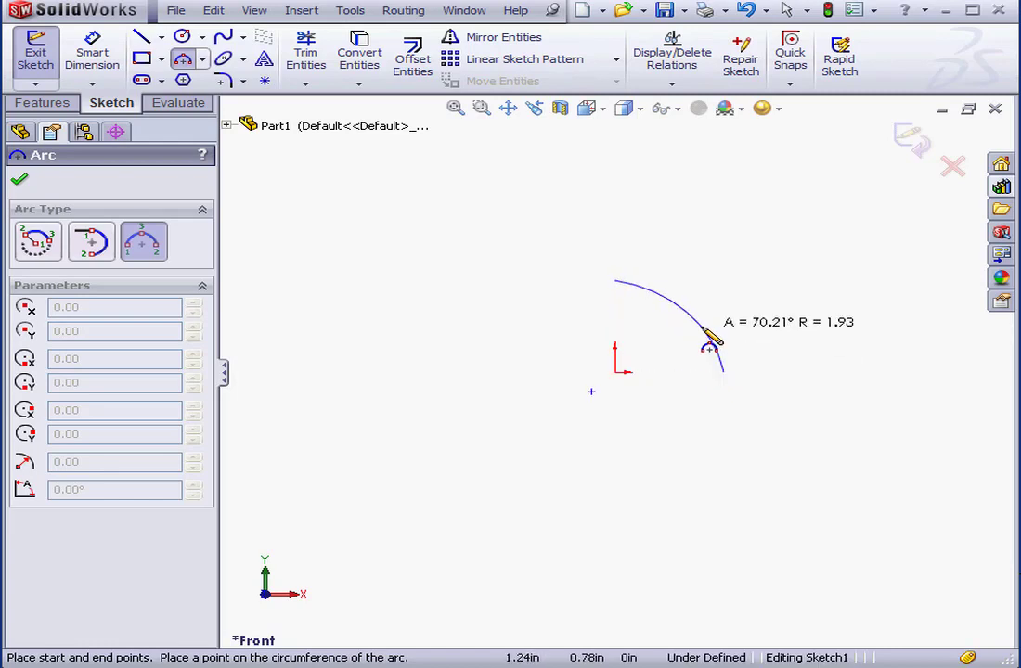
{"action": "left_click", "coordinate": [710, 339]}
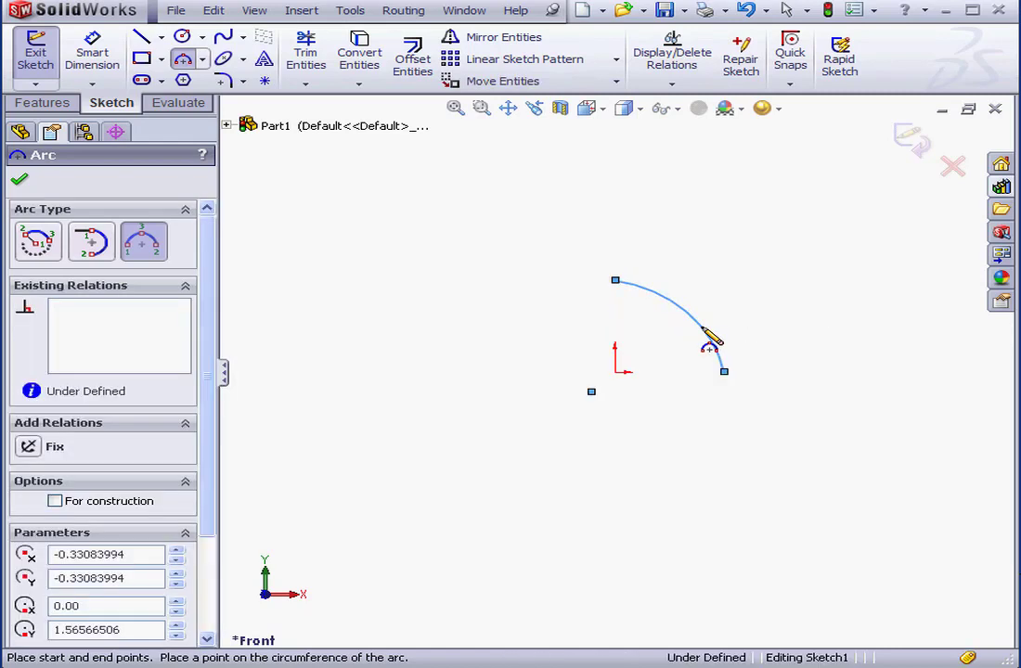
{"action": "right_click", "coordinate": [768, 318]}
{"action": "left_click", "coordinate": [776, 324]}
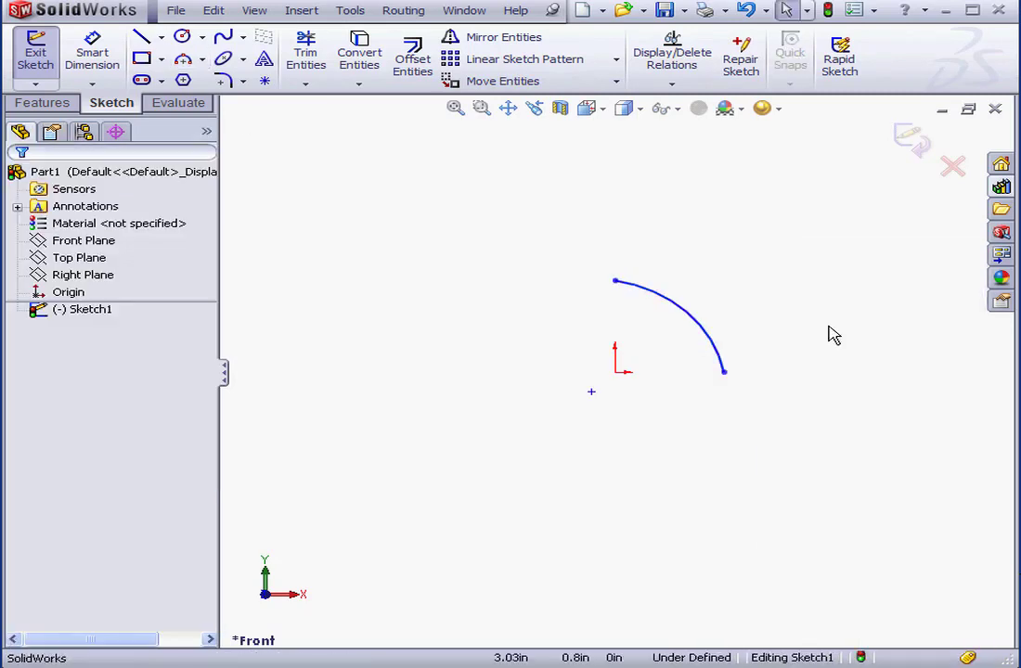
- Make the arc's lower endpoint Horizontal to the origin and its centre Coincident with it
{"action": "left_click", "coordinate": [725, 373]}
{"action": "left_click", "coordinate": [614, 372], "text": "ctrl"}
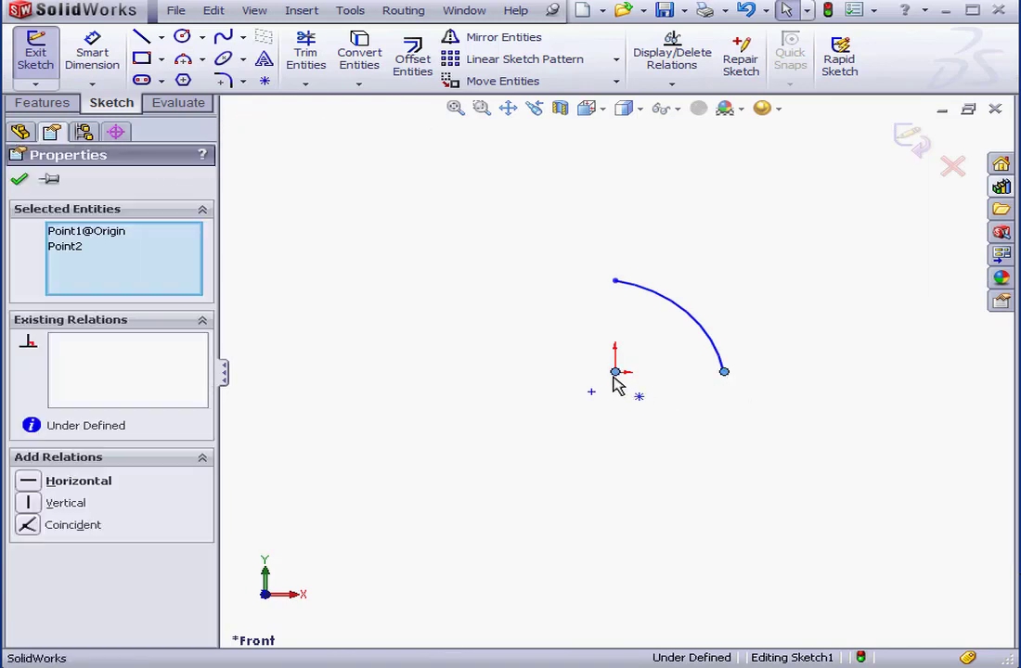
{"action": "left_click", "coordinate": [29, 482]}
{"action": "left_click", "coordinate": [599, 466]}
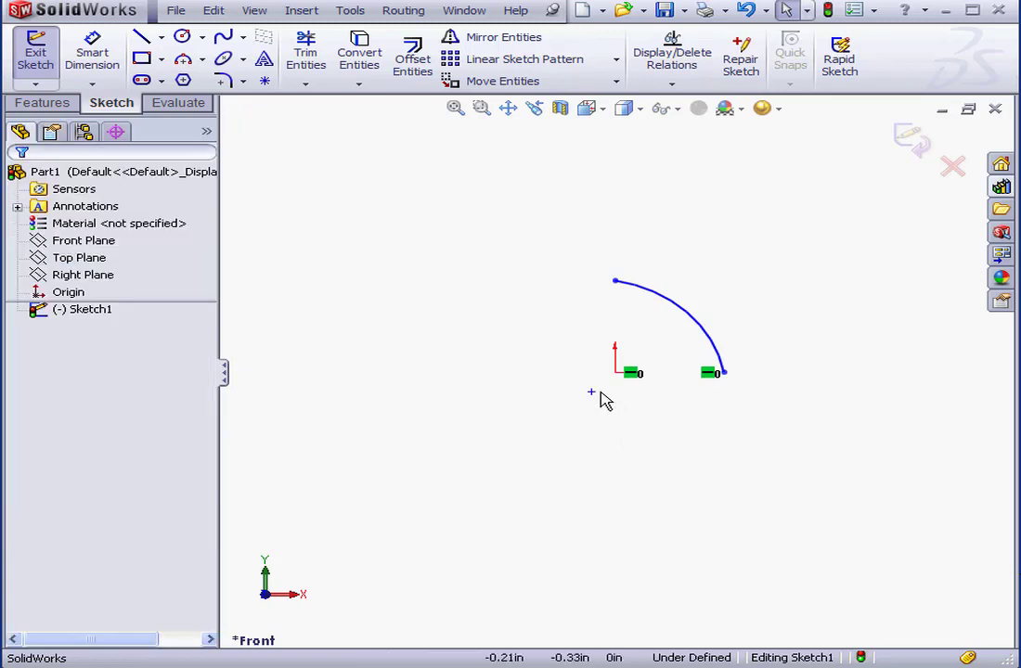
{"action": "left_click", "coordinate": [593, 392]}
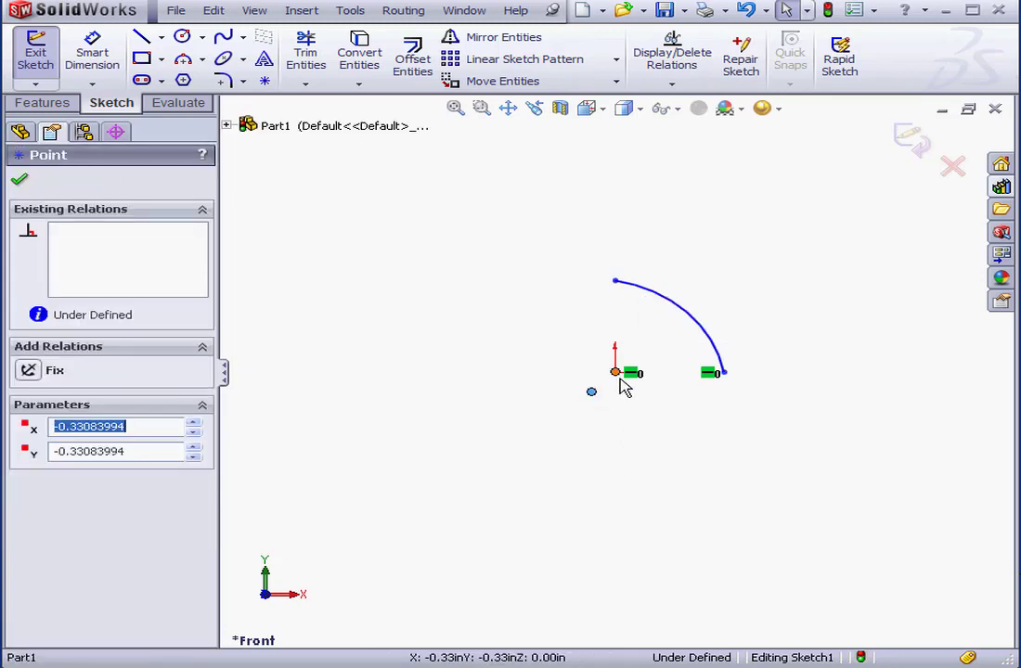
{"action": "left_click", "coordinate": [616, 375], "text": "ctrl"}
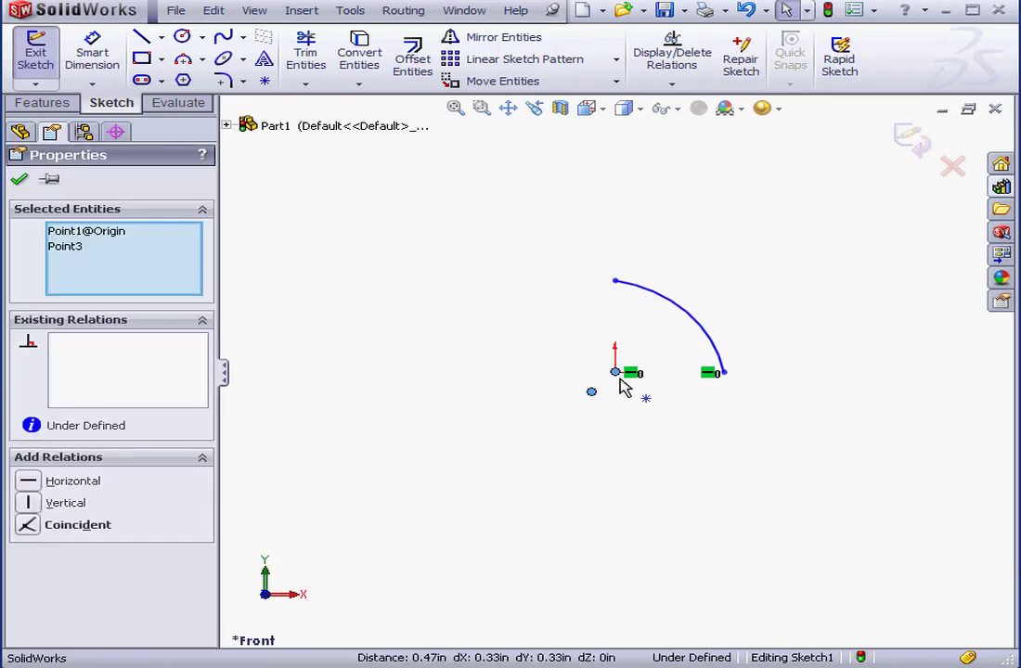
{"action": "left_click", "coordinate": [28, 526]}
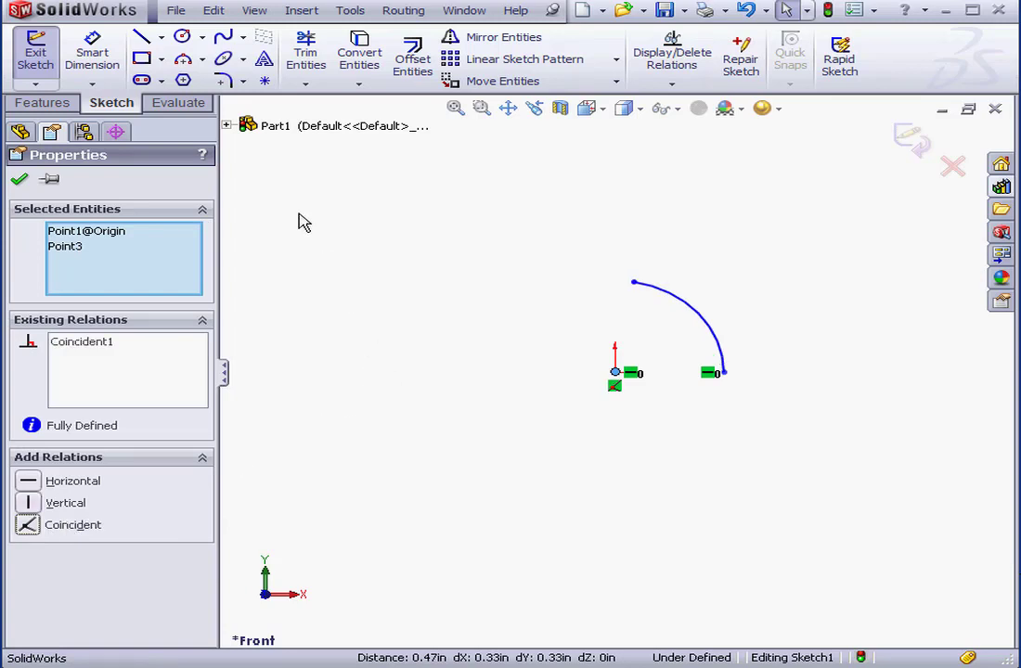
- Dimension the arc with a 90° angle and a 3 in radius
{"action": "left_click", "coordinate": [92, 56]}
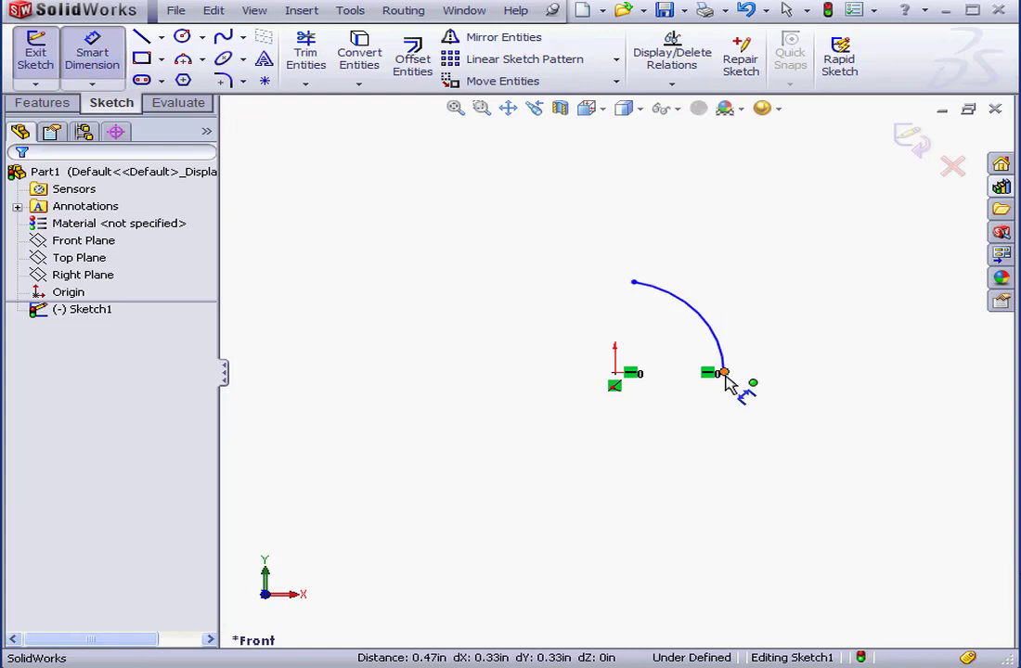
{"action": "left_click", "coordinate": [725, 373]}
{"action": "left_click", "coordinate": [616, 371]}
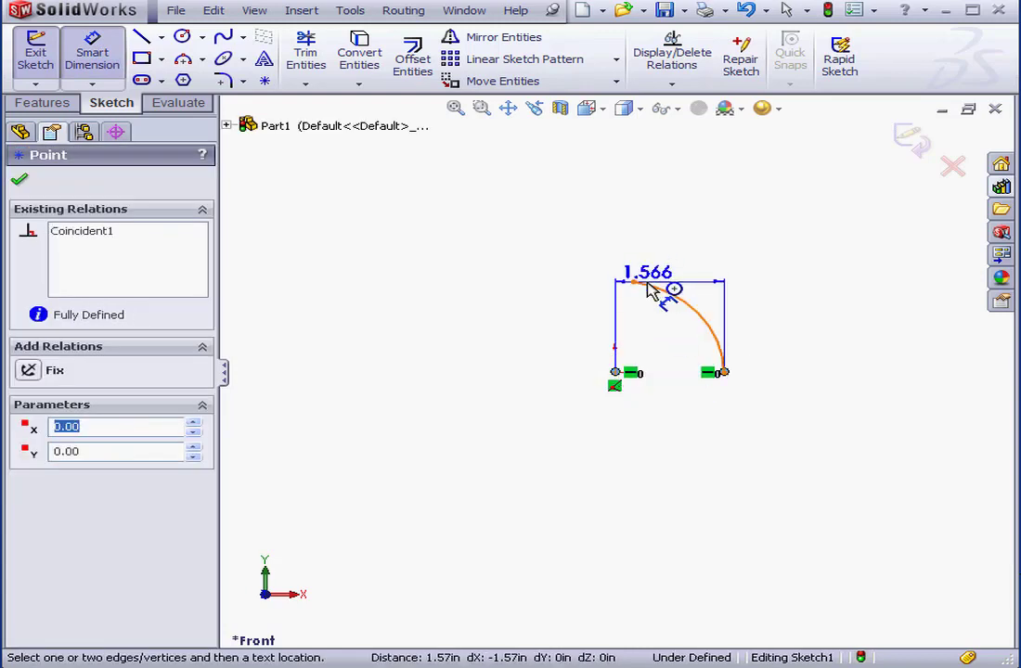
{"action": "left_click", "coordinate": [645, 284]}
{"action": "left_click", "coordinate": [784, 300]}
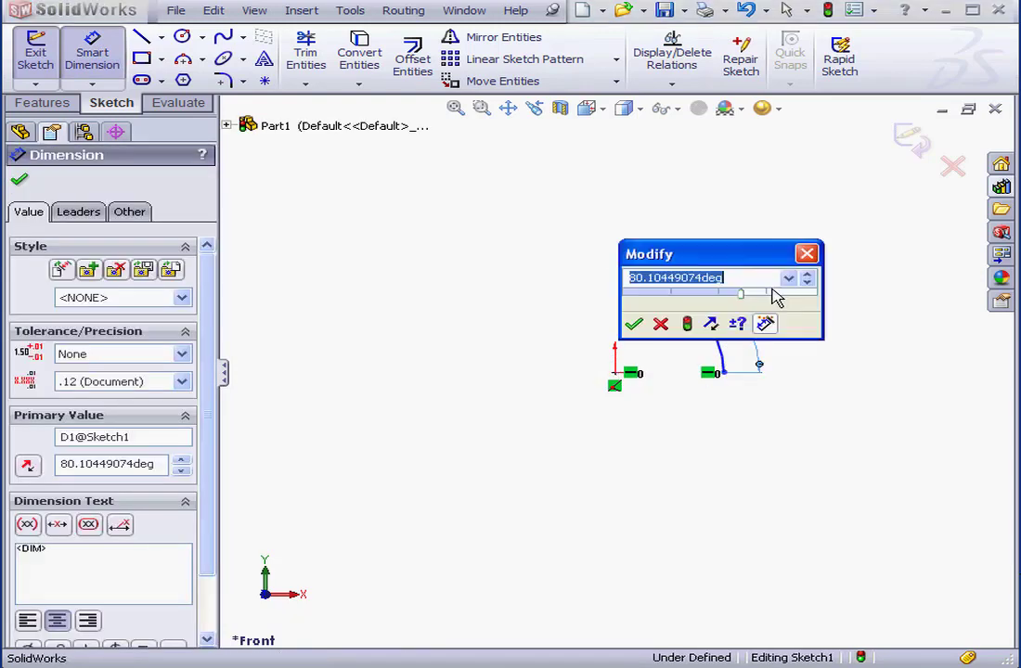
{"action": "type", "text": "90"}
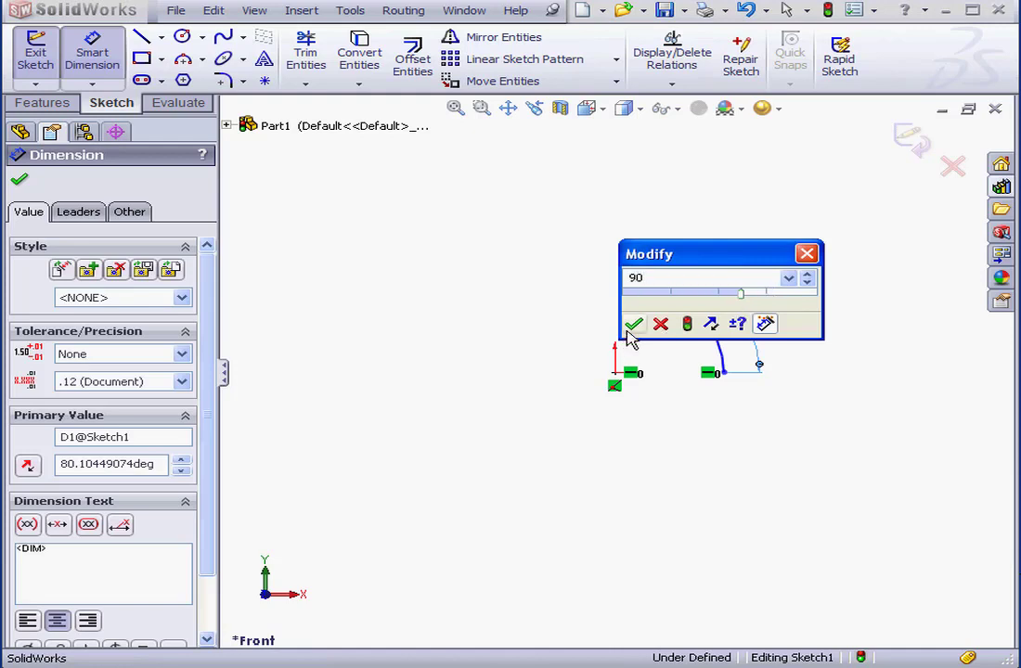
{"action": "key", "text": "Return"}
{"action": "left_click", "coordinate": [713, 341]}
{"action": "left_click", "coordinate": [798, 314]}
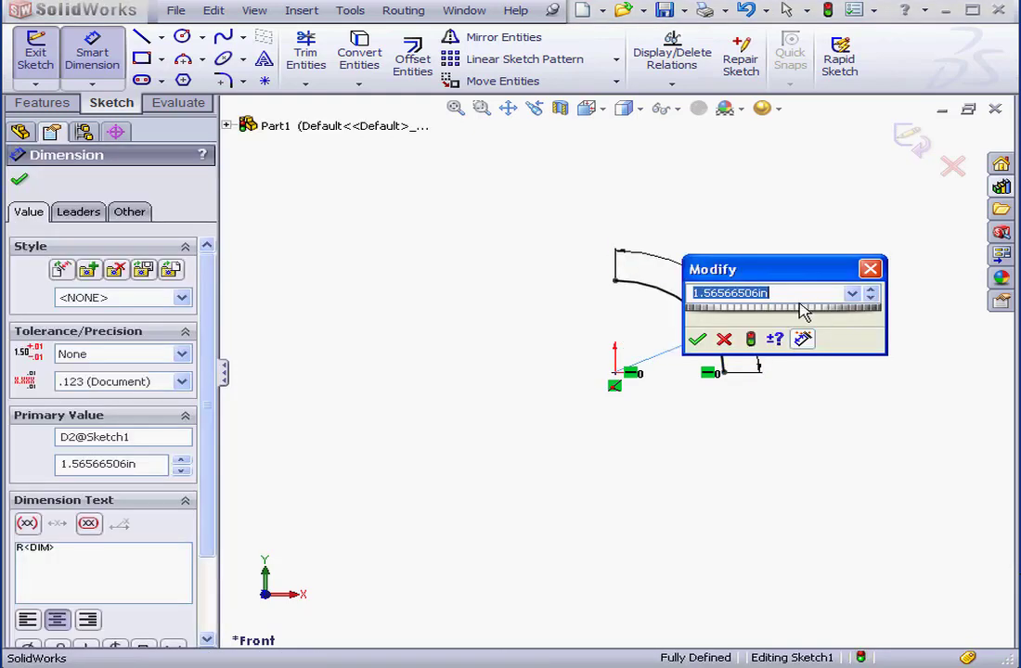
{"action": "type", "text": "3"}
{"action": "left_click", "coordinate": [697, 340]}
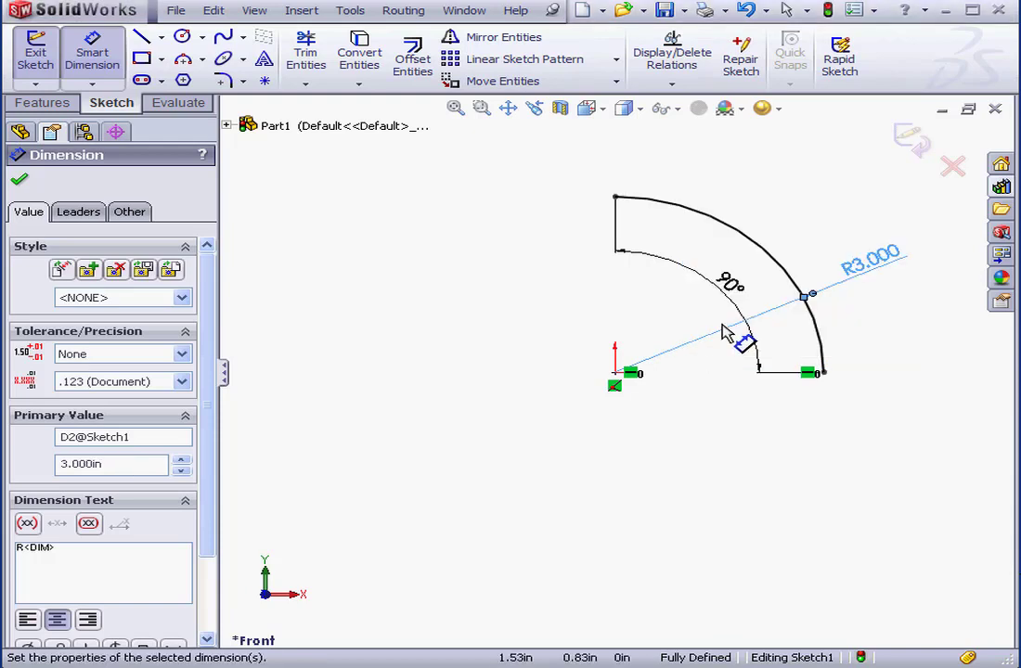
- Name the radius dimension BendRadius and the angle dimension BendAngle
{"action": "double_click", "coordinate": [154, 437]}
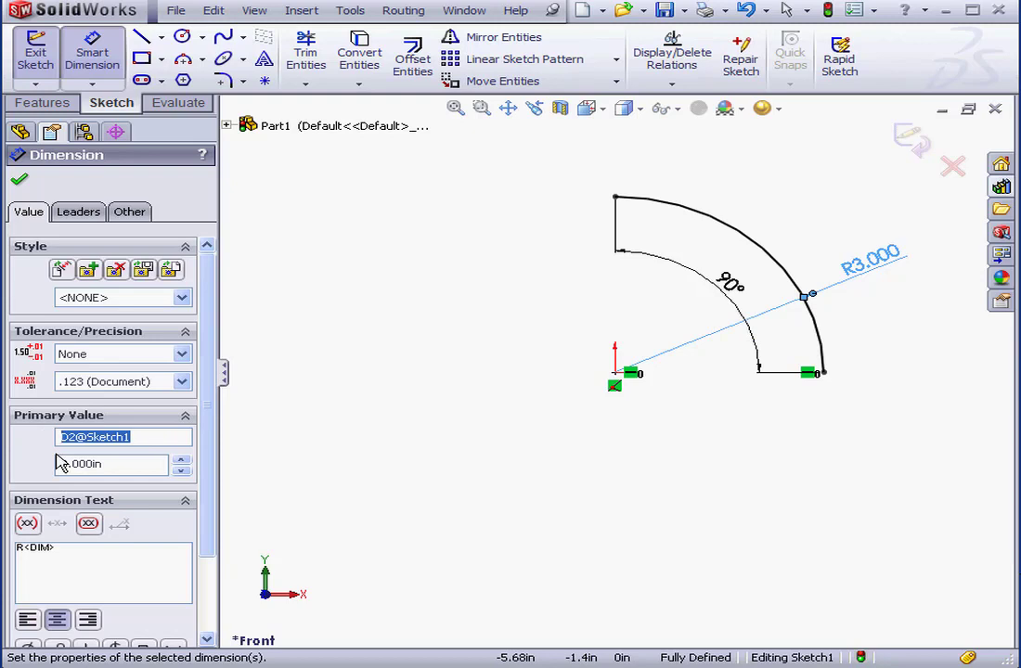
{"action": "type", "text": "BendR"}
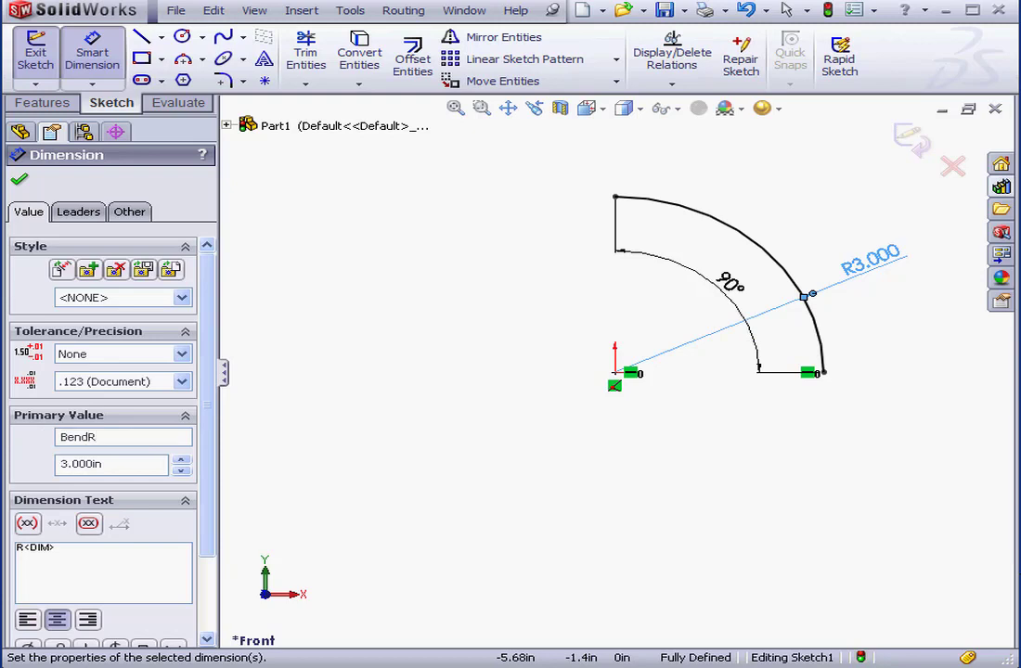
{"action": "type", "text": "adius"}
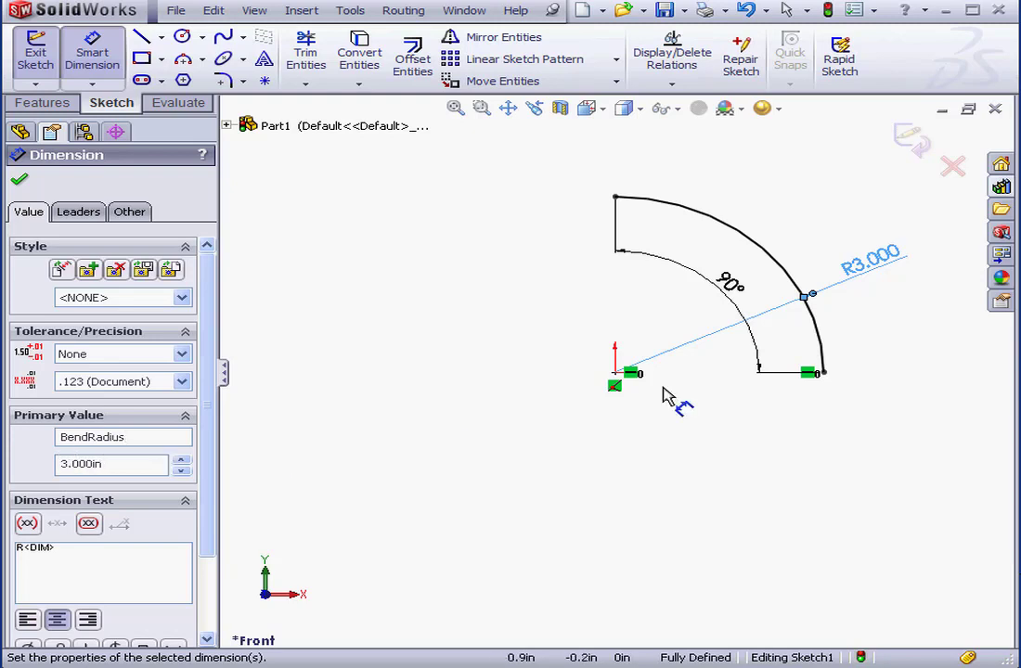
{"action": "left_click", "coordinate": [730, 285]}
{"action": "double_click", "coordinate": [136, 439]}
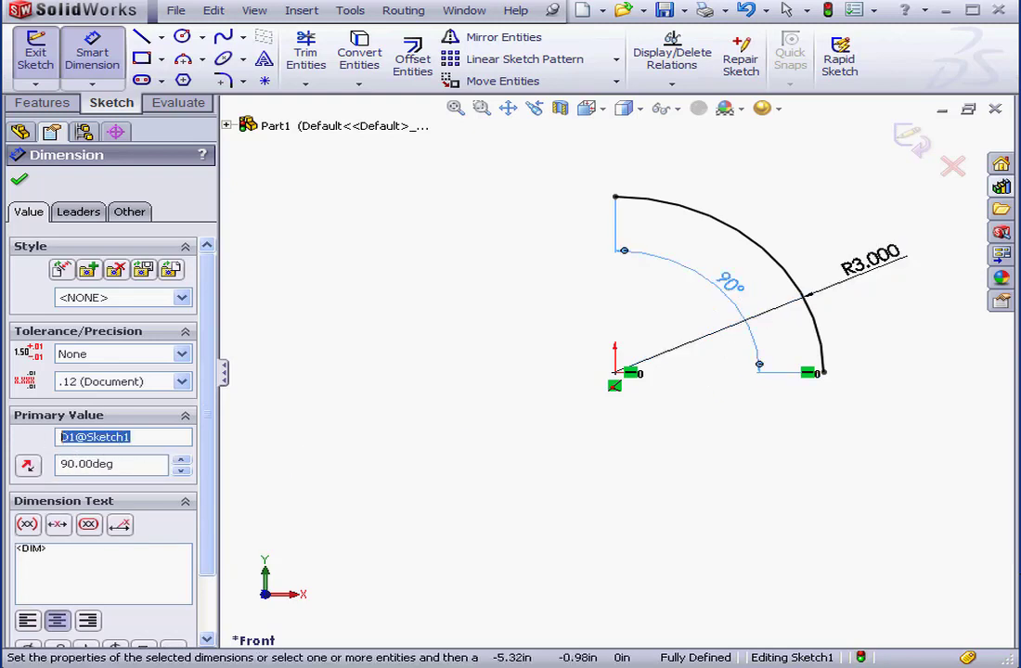
{"action": "type", "text": "BendAngle"}
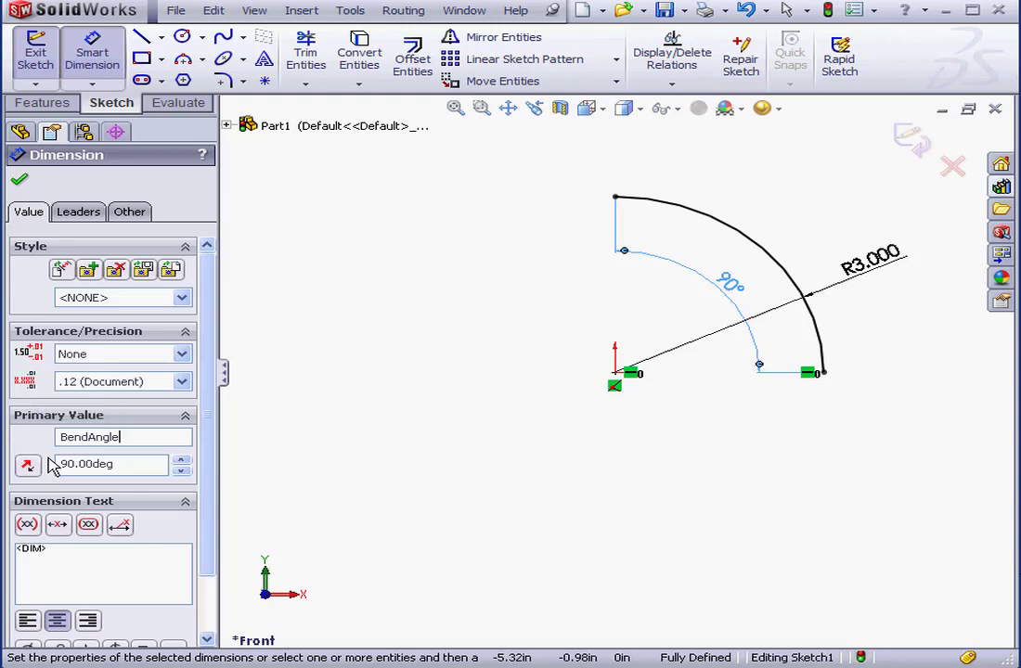
- Exit the arc sketch and rename Sketch1 in the feature tree to ElbowArc
{"action": "left_click", "coordinate": [911, 139]}
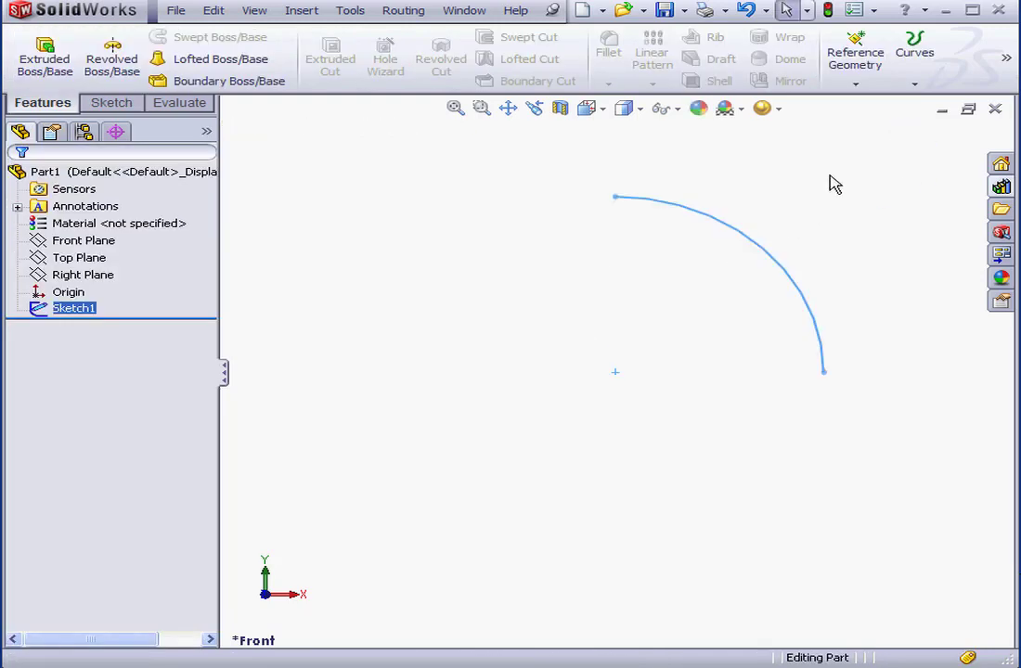
{"action": "left_click", "coordinate": [83, 310]}
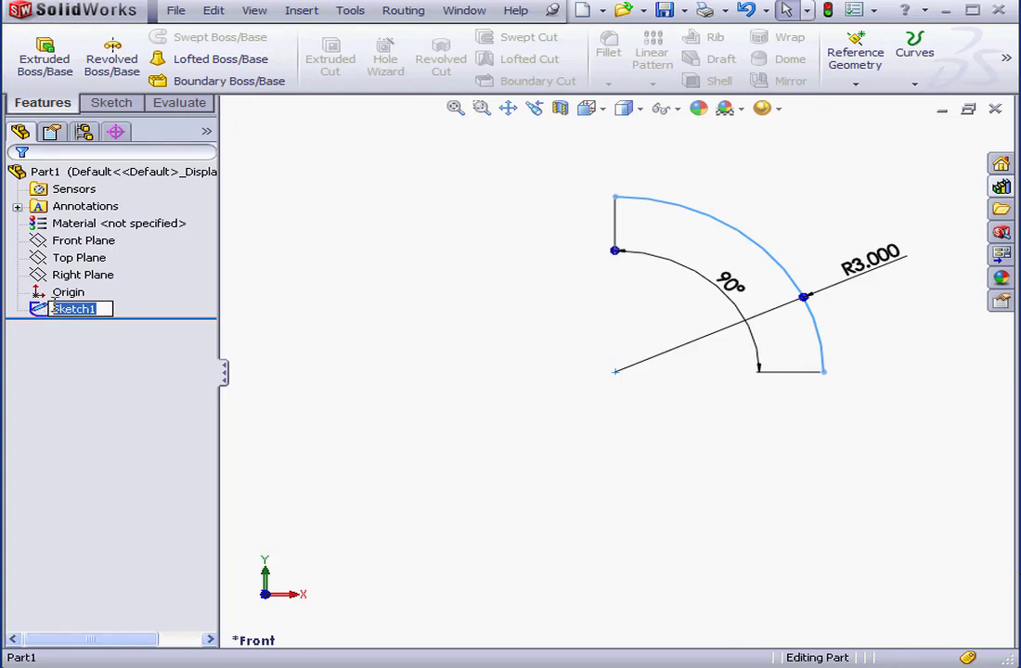
{"action": "type", "text": "S"}
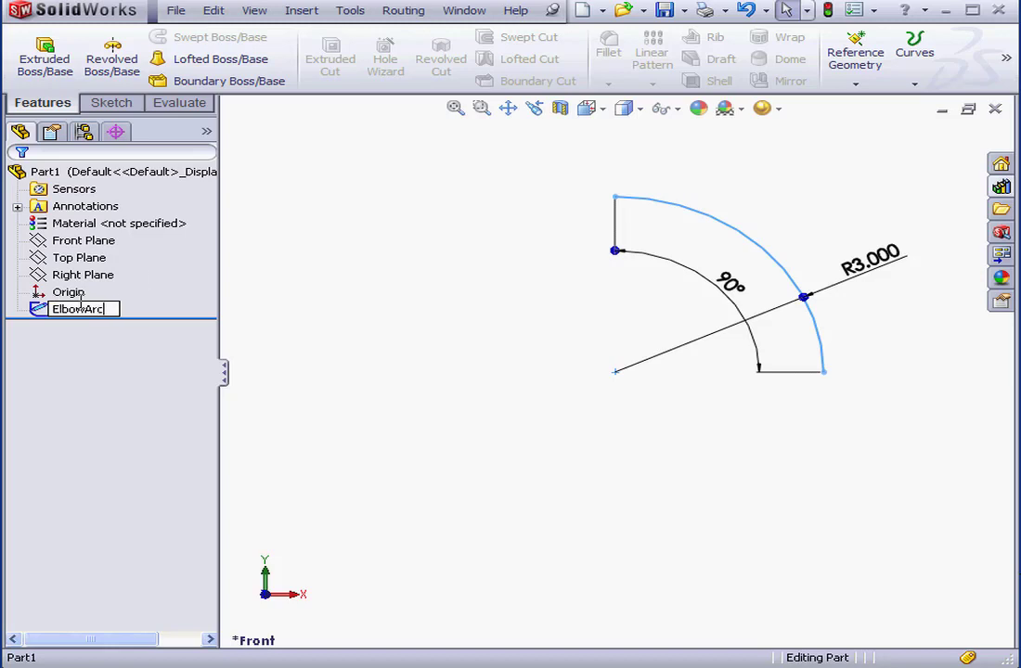
{"action": "left_click", "coordinate": [251, 278]}
- Start a sketch on the Top Plane and draw a circle centred on the arc's endpoint
{"action": "left_click", "coordinate": [93, 258]}
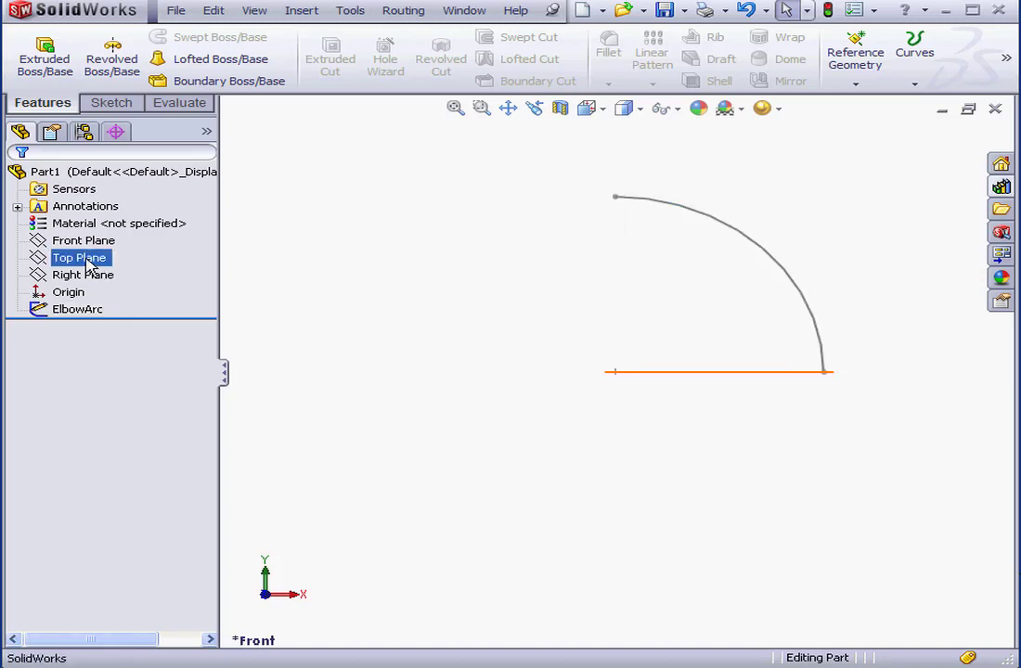
{"action": "right_click", "coordinate": [90, 264]}
{"action": "left_click", "coordinate": [102, 231]}
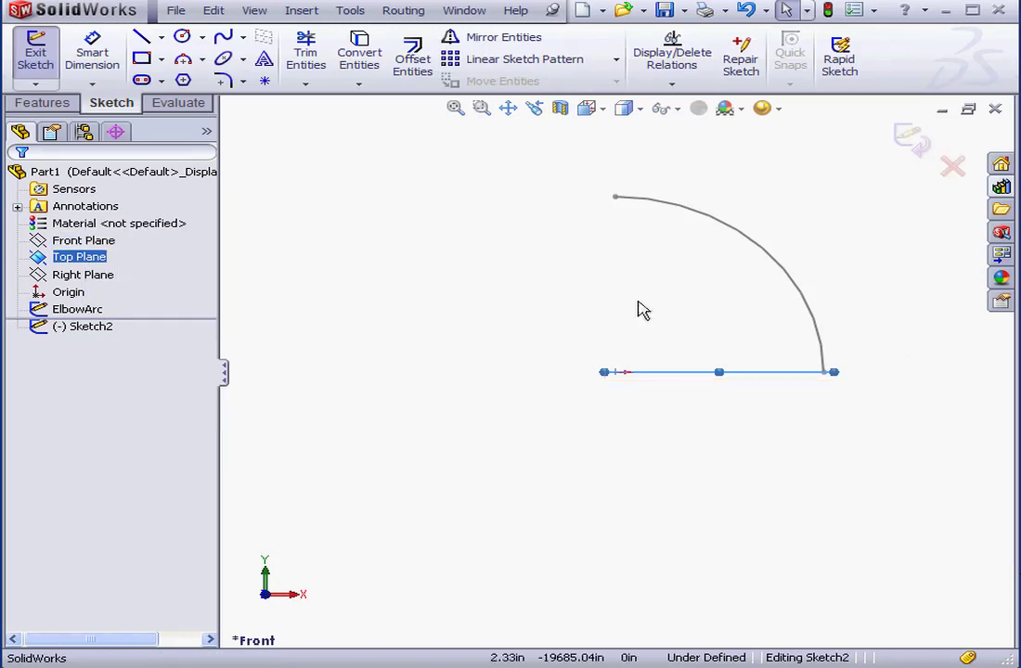
{"action": "middle_click_drag", "start_coordinate": [733, 371], "coordinate": [747, 408]}
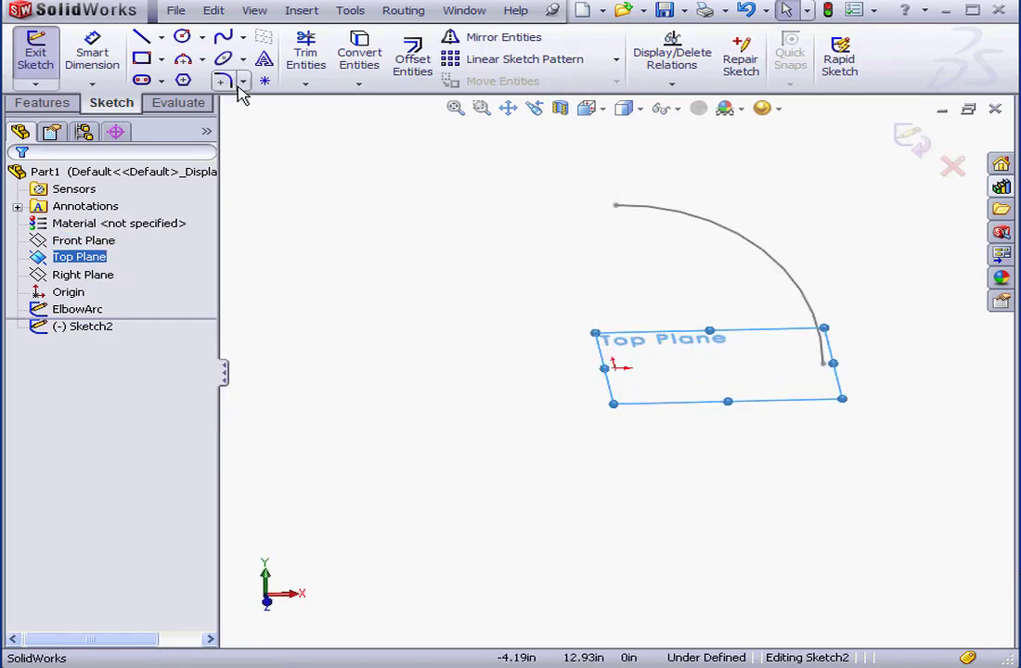
{"action": "left_click", "coordinate": [182, 37]}
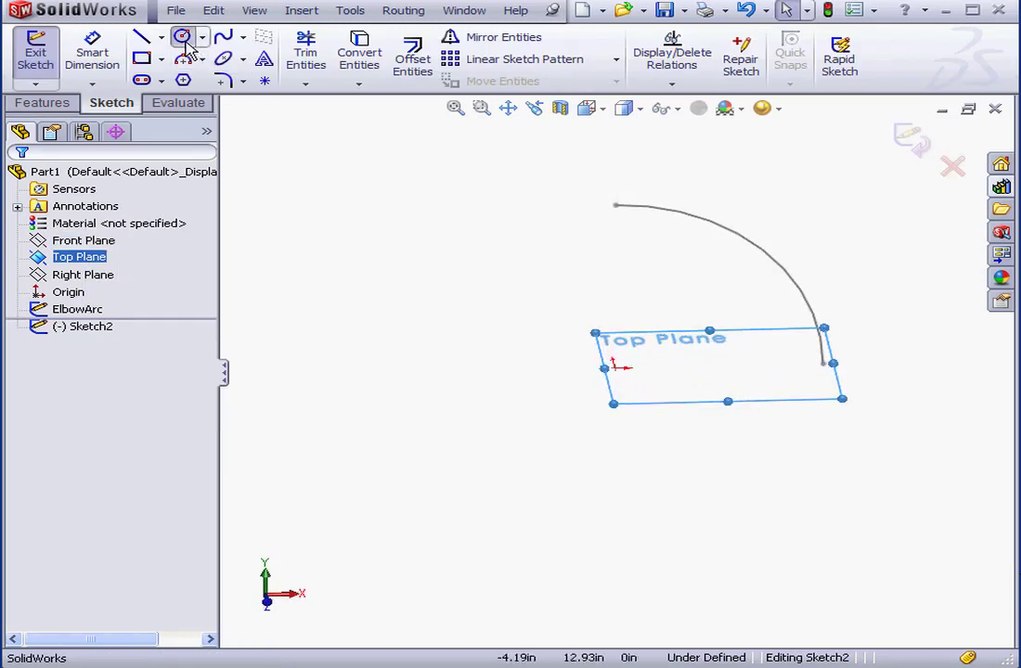
{"action": "left_click", "coordinate": [823, 365]}
{"action": "left_click", "coordinate": [914, 370]}
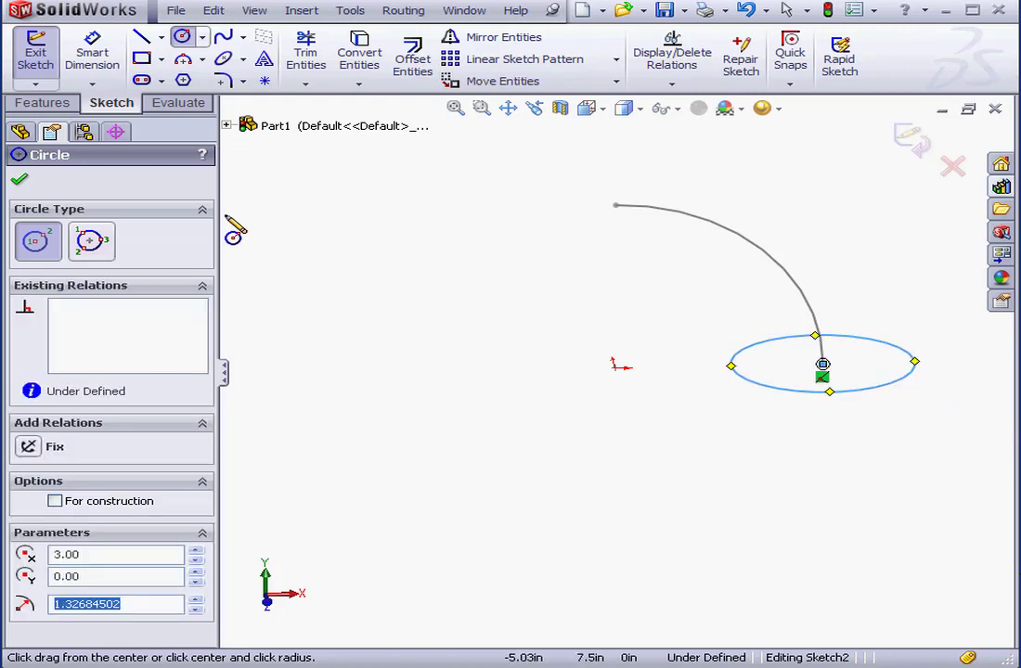
- Dimension the circle to a 2.4 in diameter and name the dimension Diameter
{"action": "left_click", "coordinate": [92, 53]}
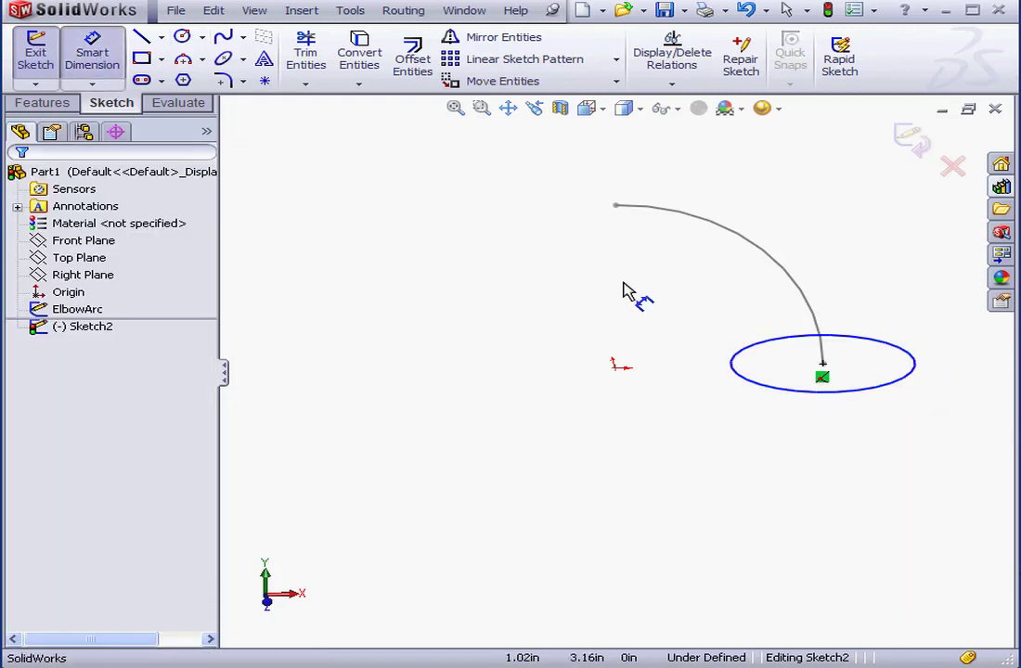
{"action": "left_click", "coordinate": [828, 401]}
{"action": "left_click", "coordinate": [805, 424]}
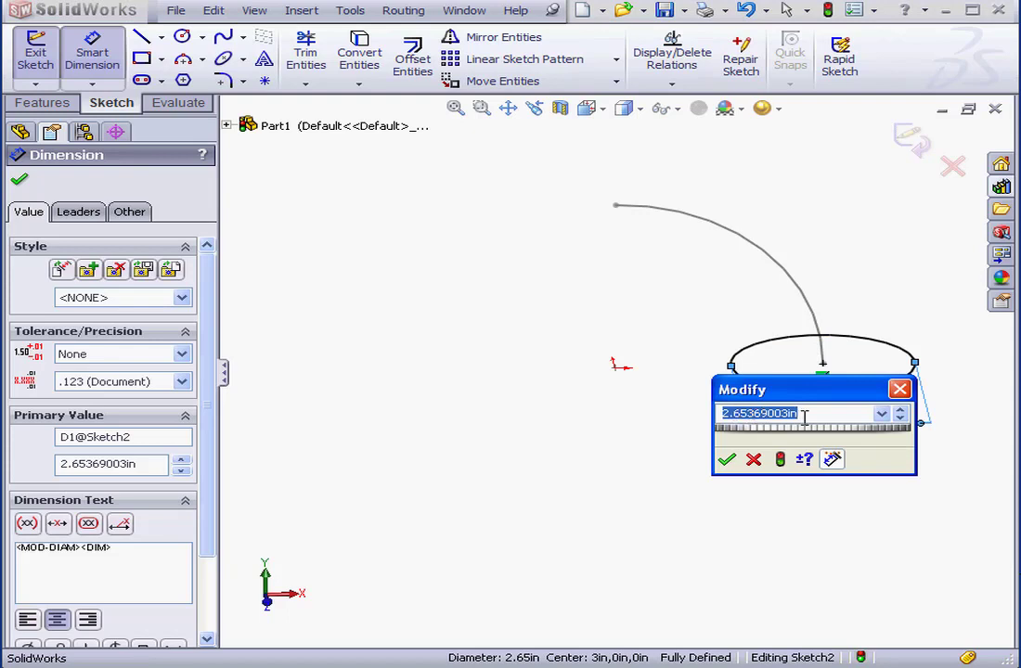
{"action": "type", "text": "2.4"}
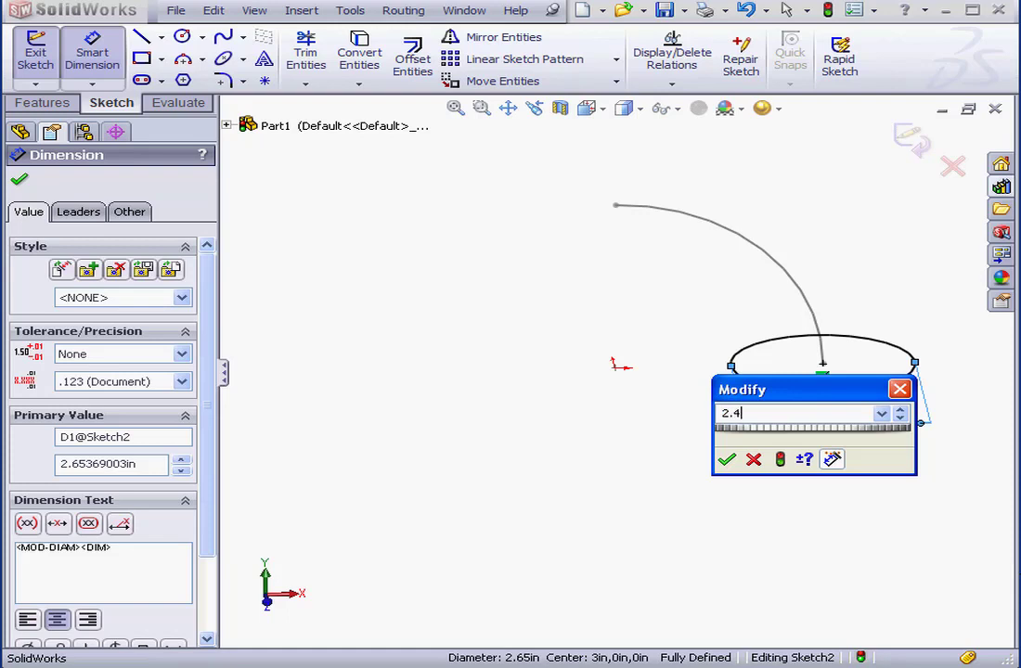
{"action": "left_click", "coordinate": [727, 461]}
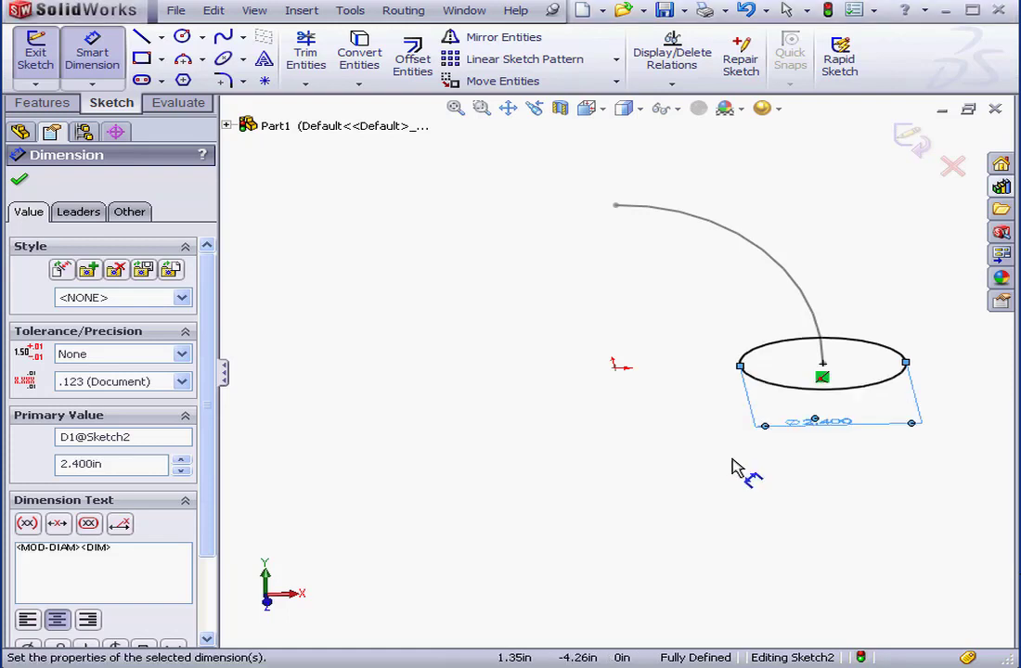
{"action": "double_click", "coordinate": [139, 436]}
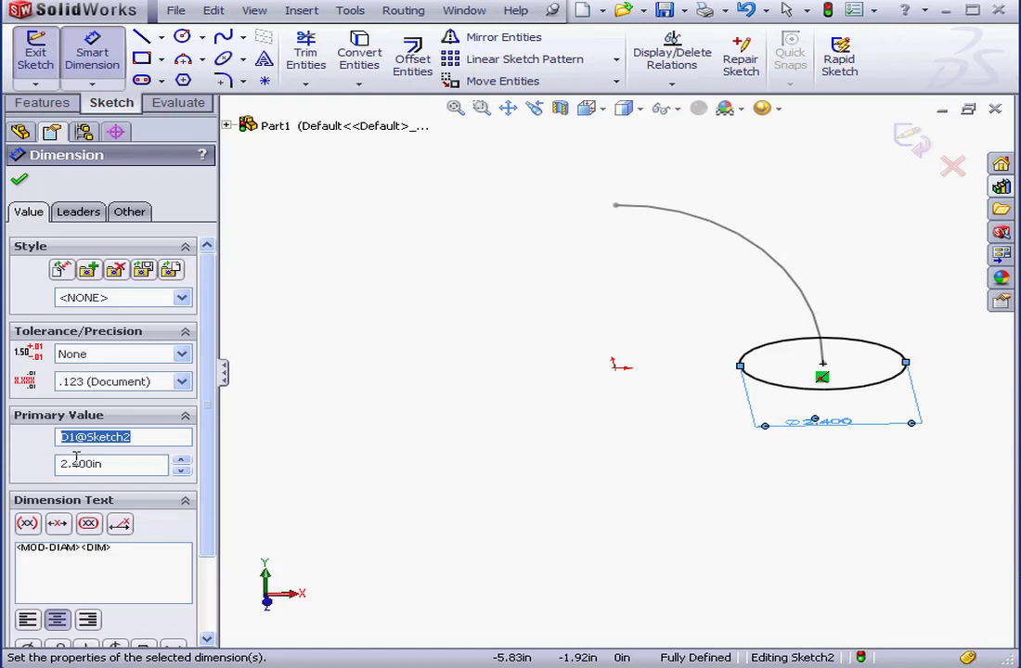
{"action": "type", "text": "Diameter"}
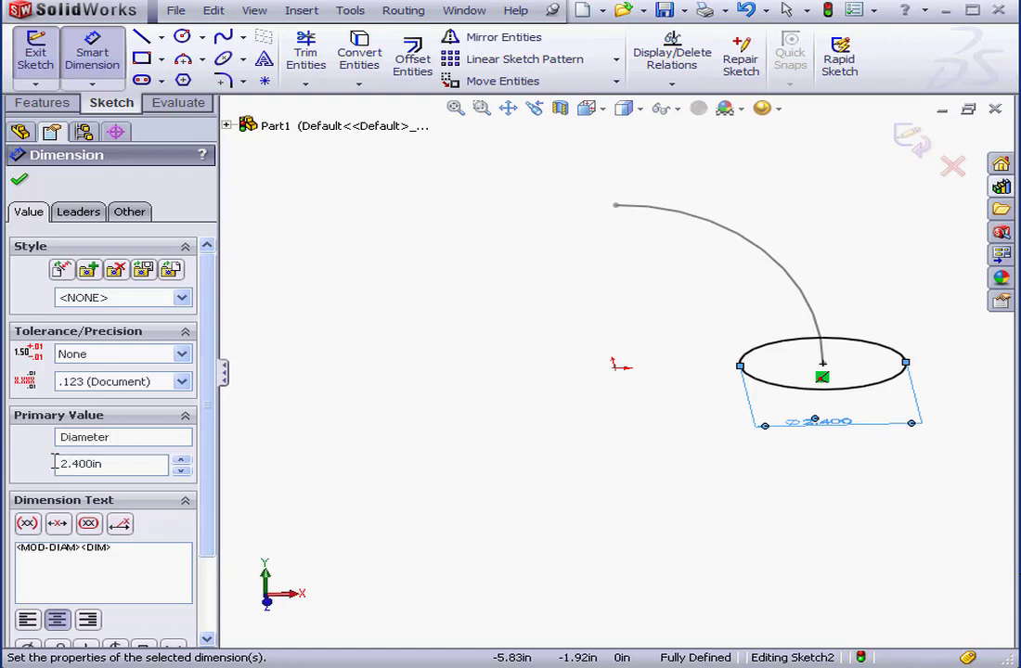
- Exit the circle sketch and rename Sketch2 to Route
{"action": "left_click", "coordinate": [911, 140]}
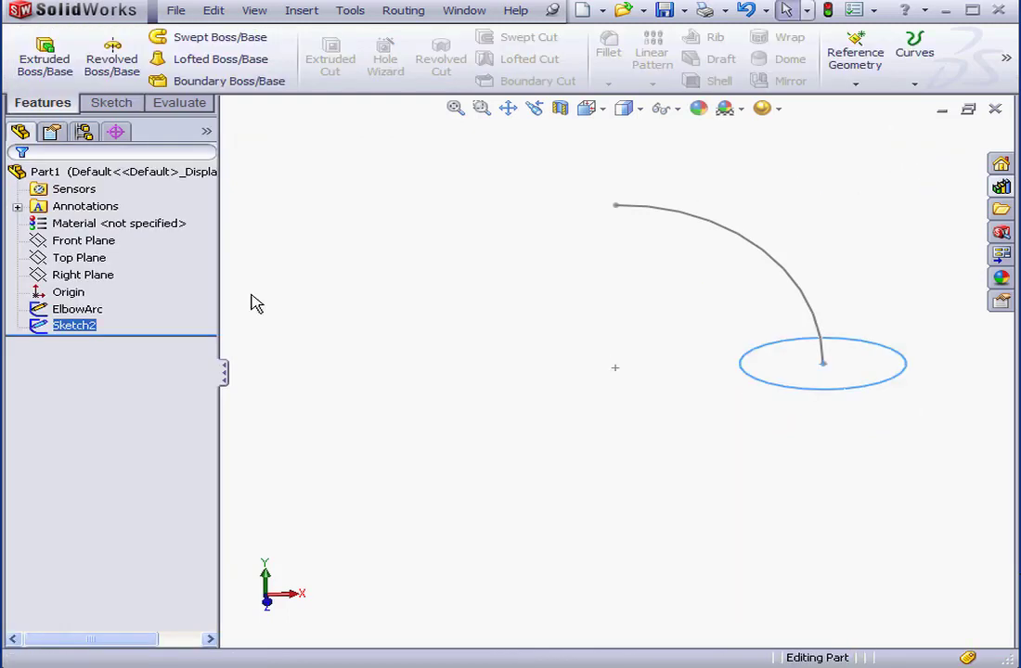
{"action": "left_click", "coordinate": [78, 327]}
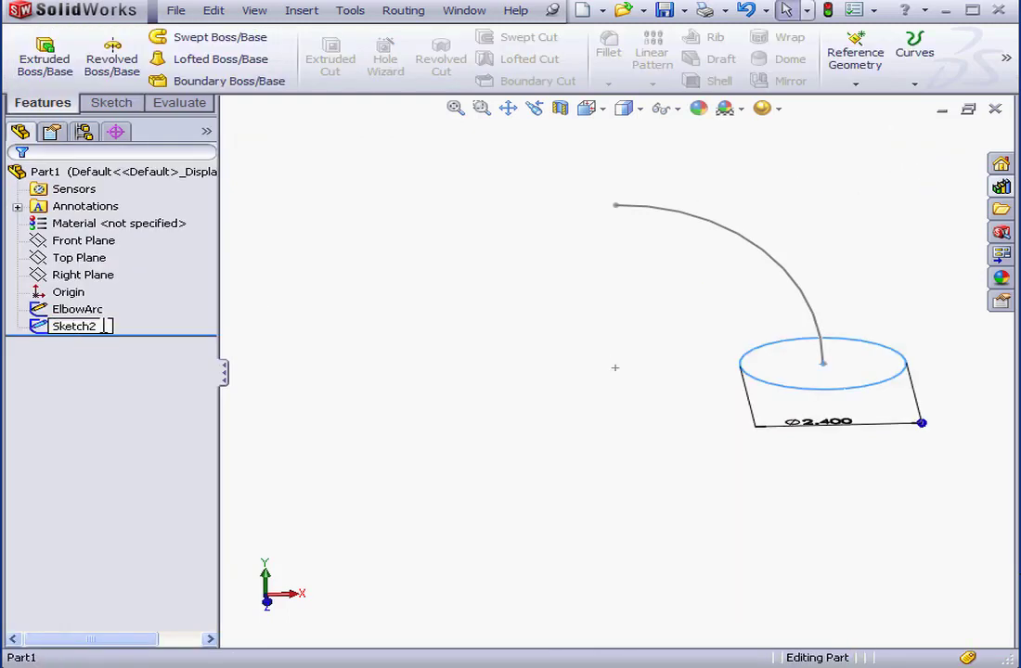
{"action": "left_click_drag", "start_coordinate": [107, 326], "coordinate": [25, 322]}
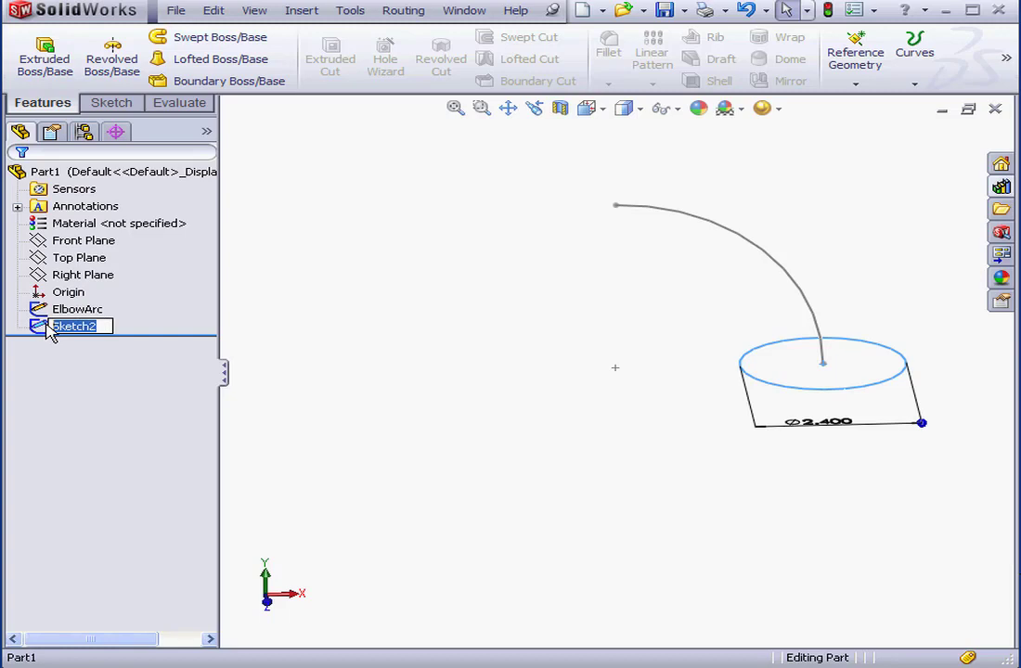
{"action": "type", "text": "Route"}
- Sweep the Route circle along ElbowArc as a thin feature with a reversed 0.2 in wall
{"action": "key", "text": "Return"}
{"action": "left_click", "coordinate": [227, 38]}
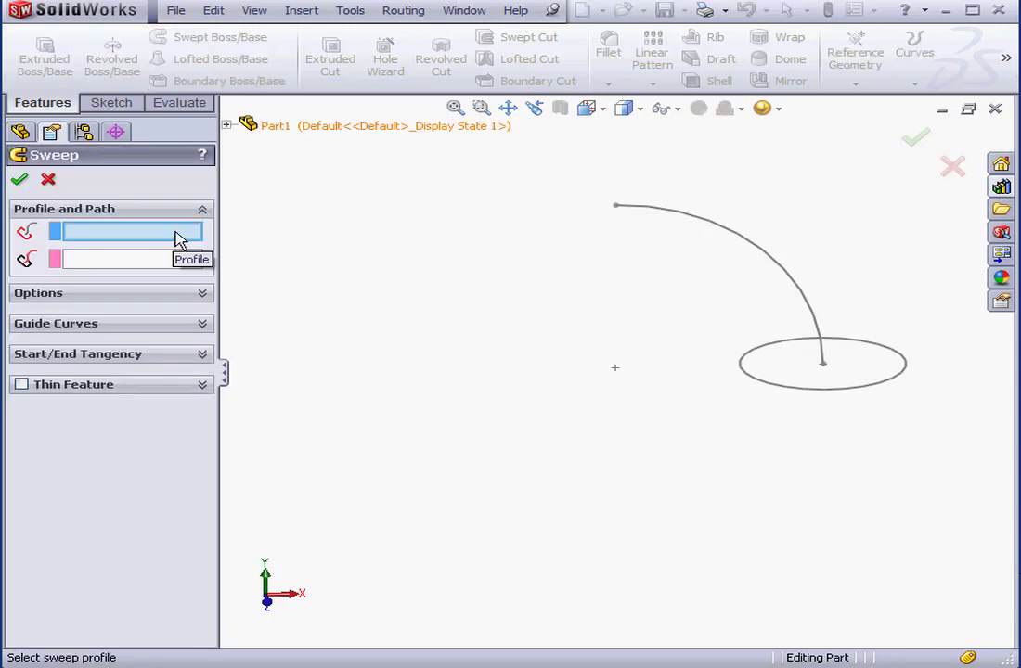
{"action": "left_click", "coordinate": [821, 389]}
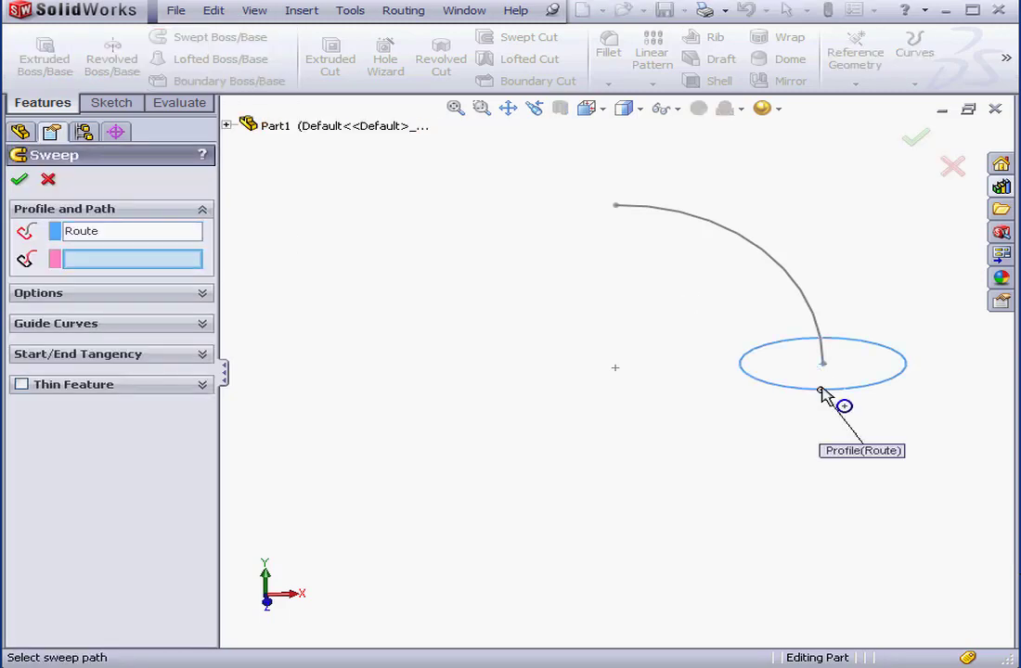
{"action": "left_click", "coordinate": [807, 306]}
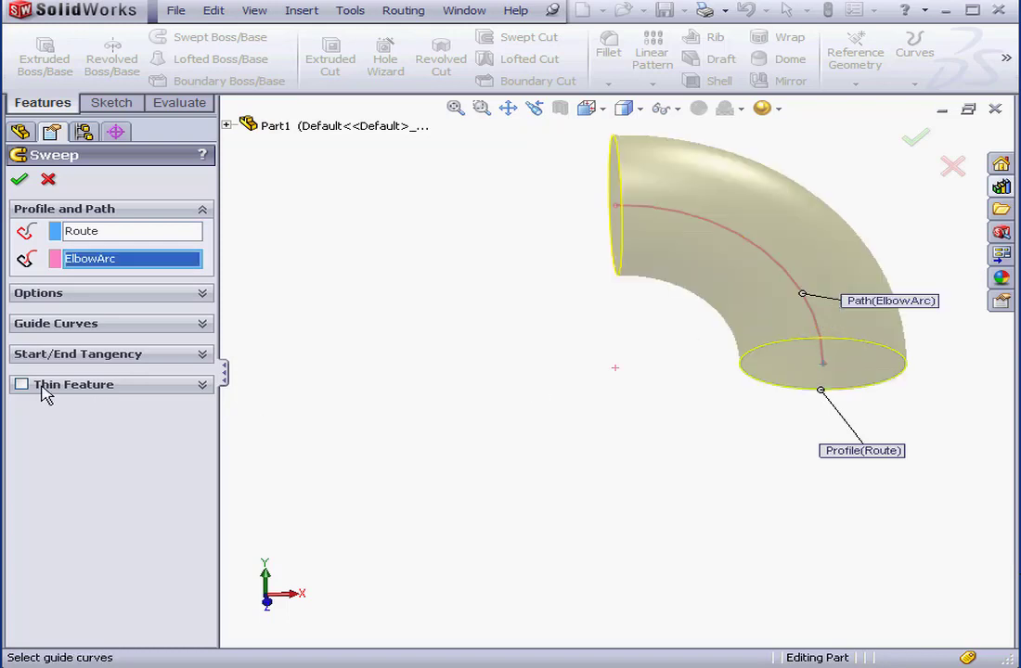
{"action": "left_click", "coordinate": [20, 384]}
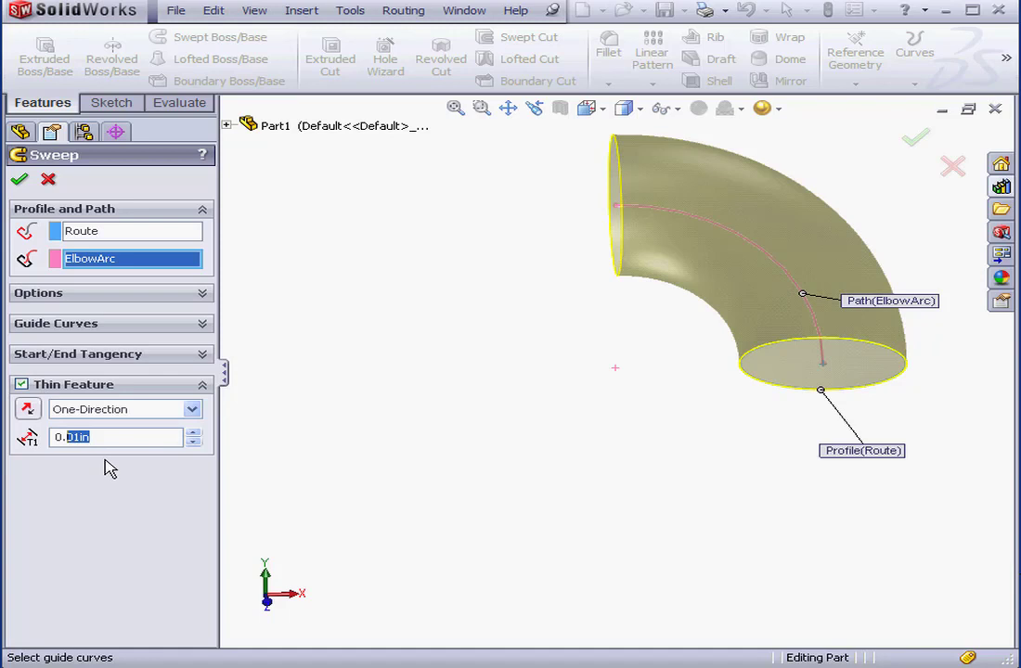
{"action": "type", "text": "2"}
{"action": "key", "text": "Return"}
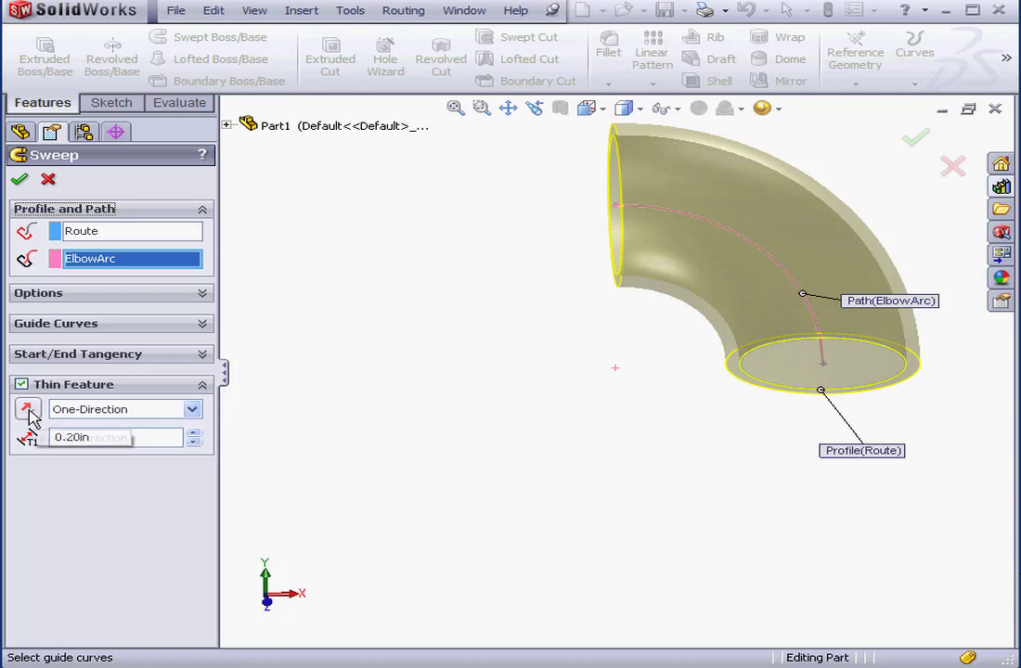
{"action": "left_click", "coordinate": [30, 413]}
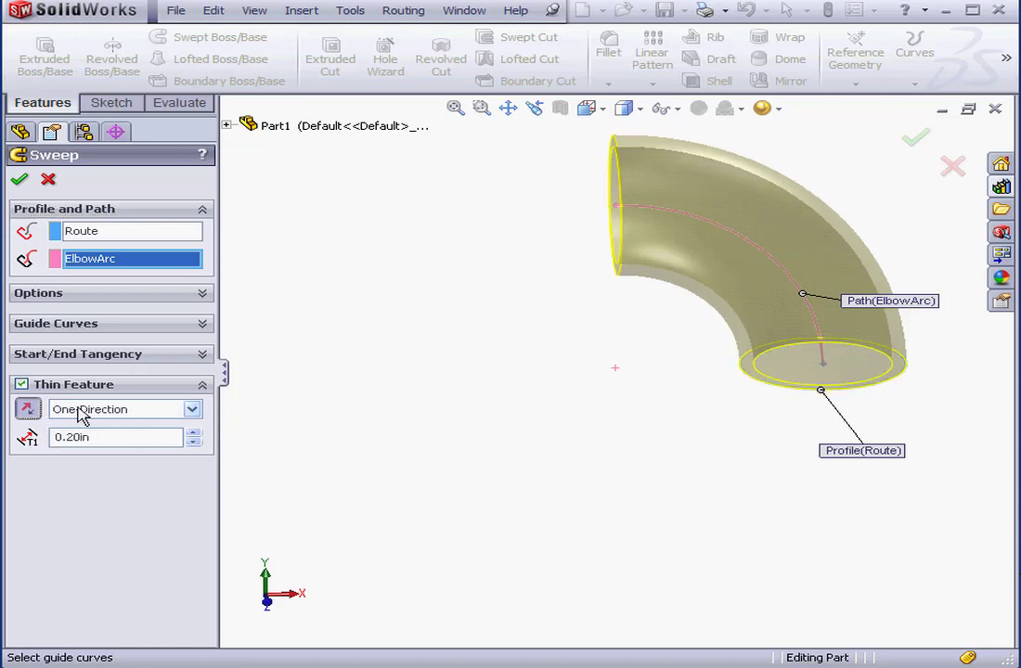
{"action": "left_click", "coordinate": [19, 180]}
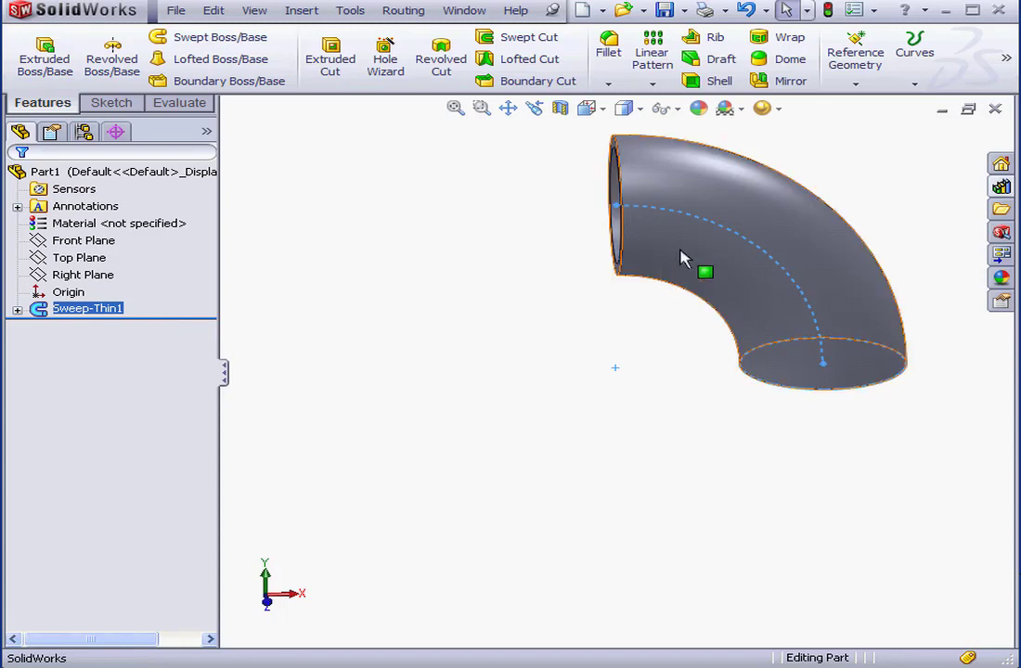
- Sketch a point on the elbow's upper end face, concentric with the opening's circular edge, then exit
{"action": "middle_click_drag", "start_coordinate": [684, 255], "coordinate": [733, 274]}
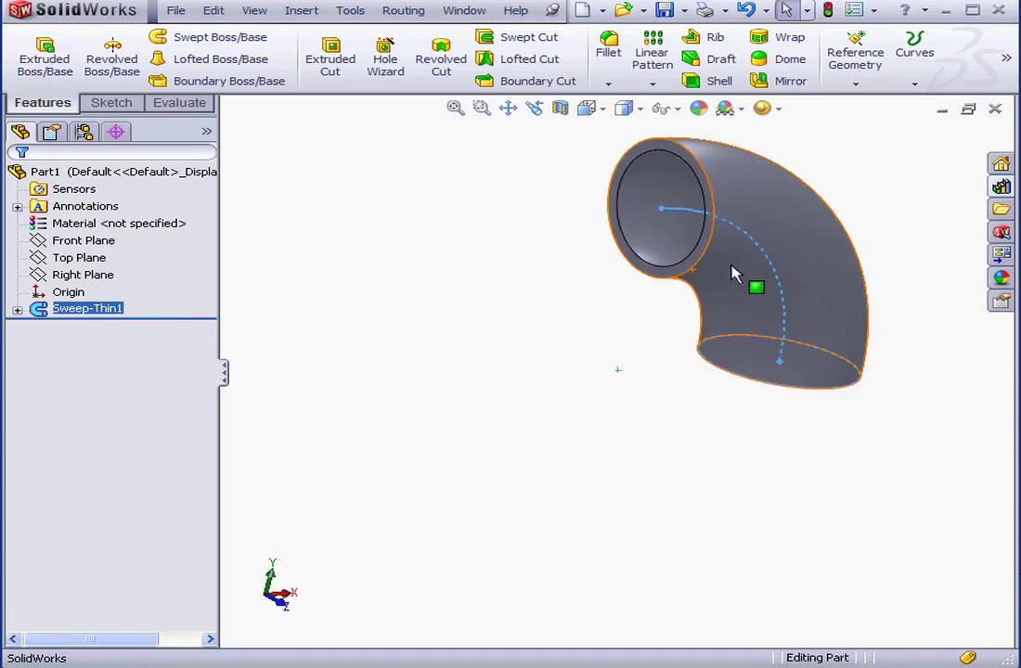
{"action": "right_click", "coordinate": [676, 274]}
{"action": "left_click", "coordinate": [720, 241]}
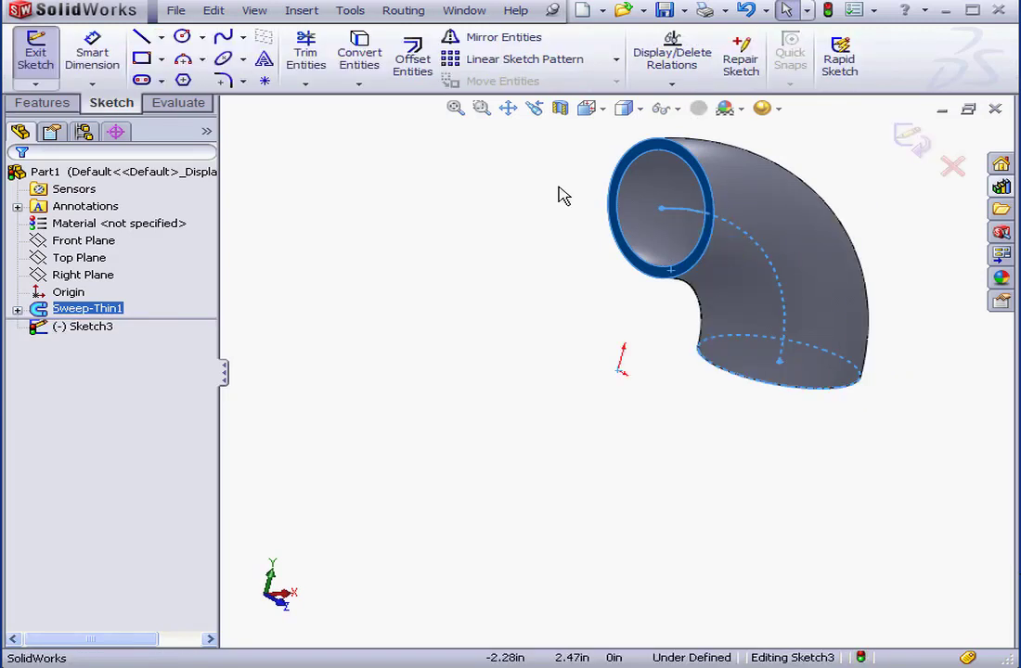
{"action": "left_click", "coordinate": [265, 82]}
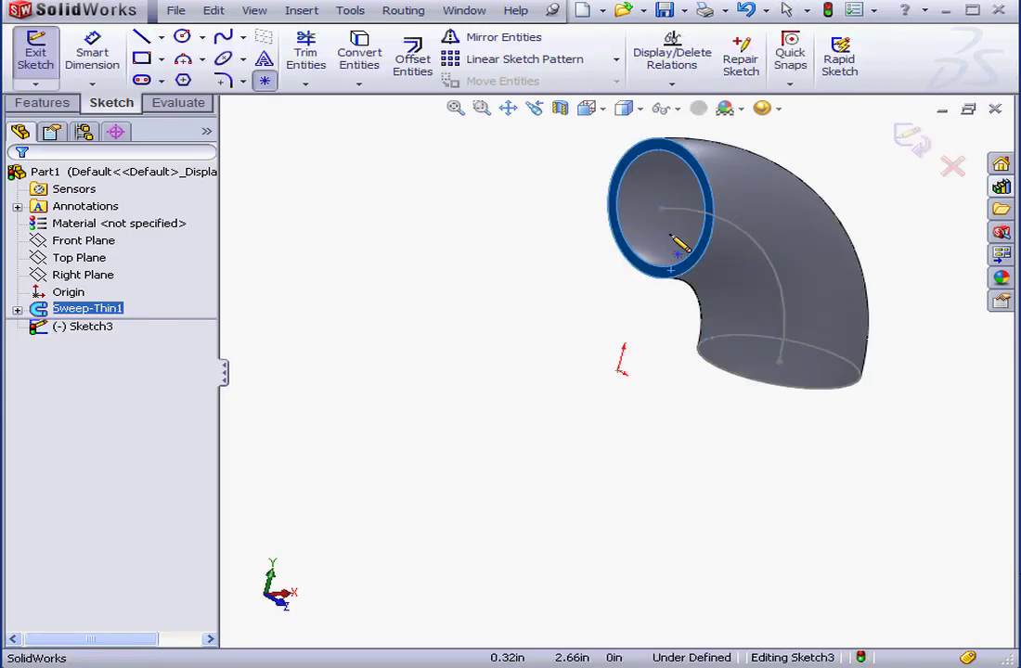
{"action": "left_click", "coordinate": [669, 233]}
{"action": "left_click", "coordinate": [264, 83]}
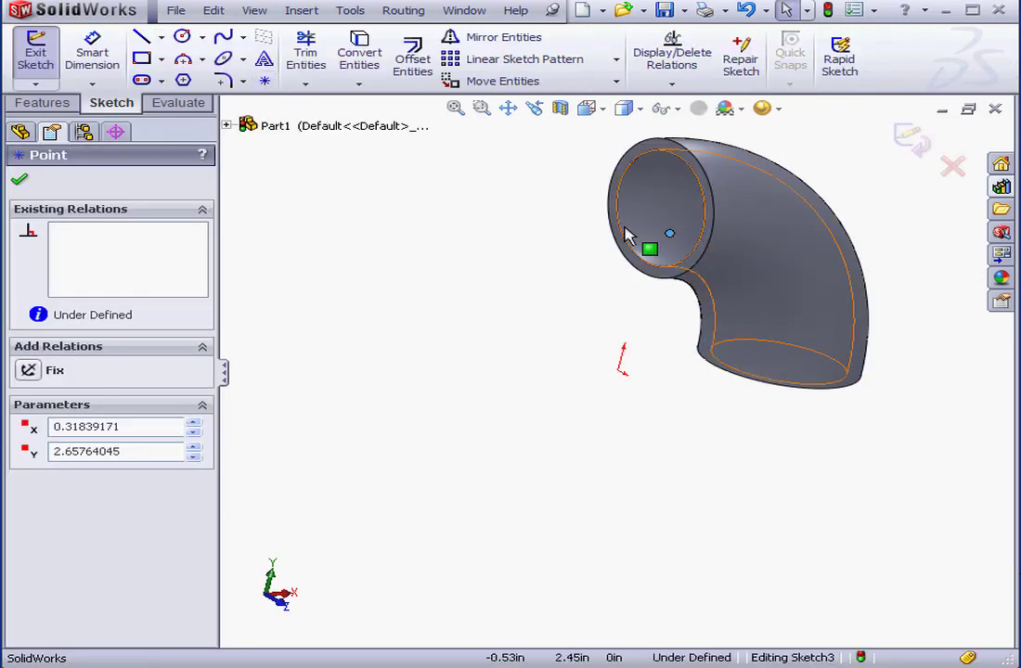
{"action": "left_click", "coordinate": [701, 243], "text": "ctrl"}
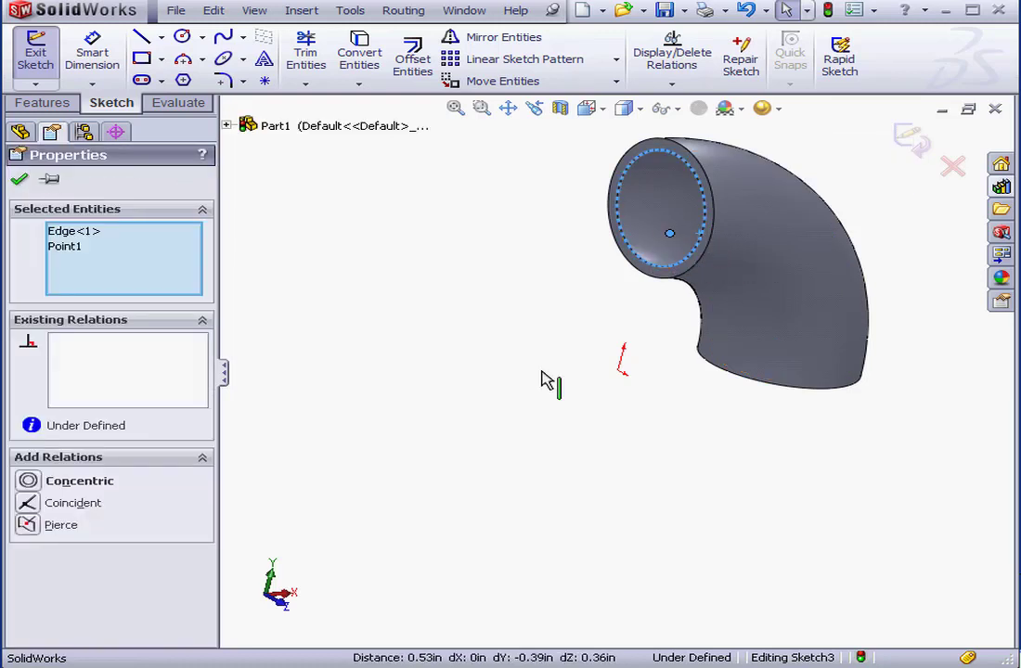
{"action": "left_click", "coordinate": [28, 480]}
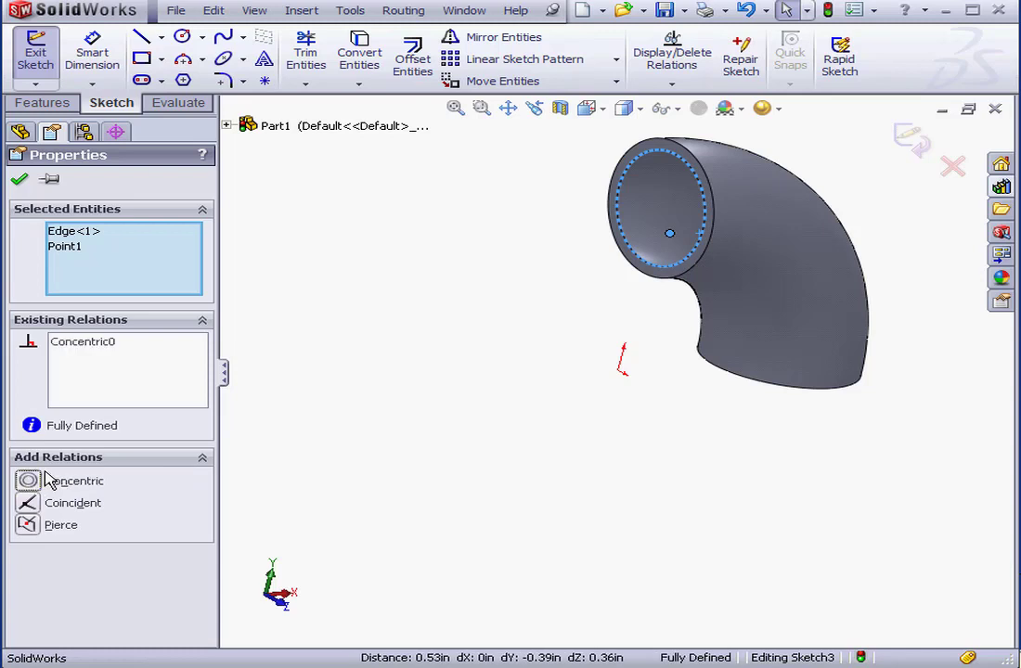
{"action": "left_click", "coordinate": [20, 180]}
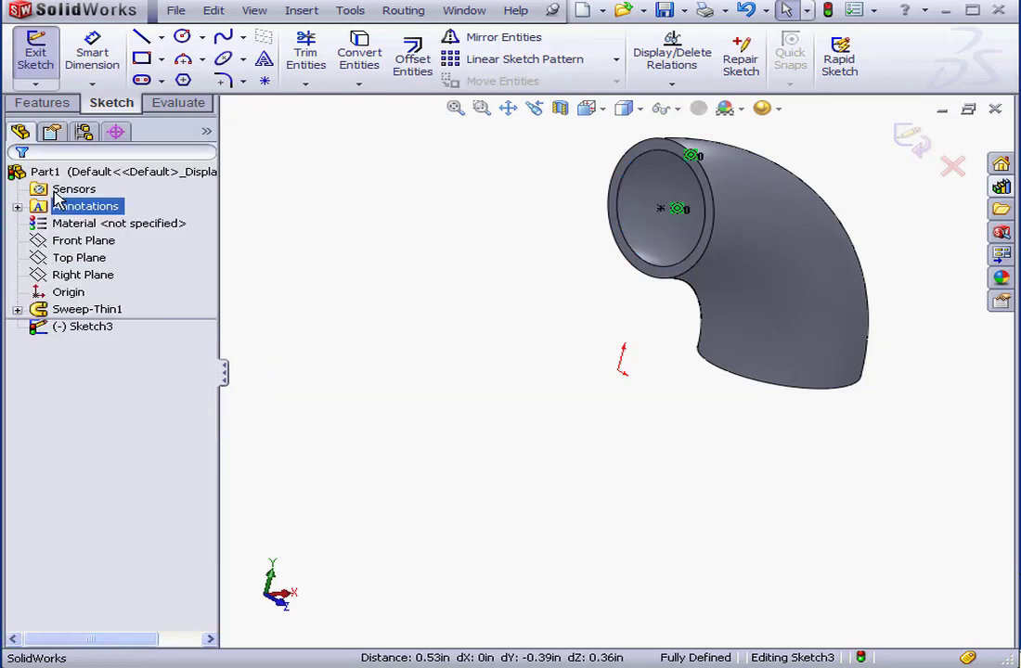
{"action": "left_click", "coordinate": [920, 138]}
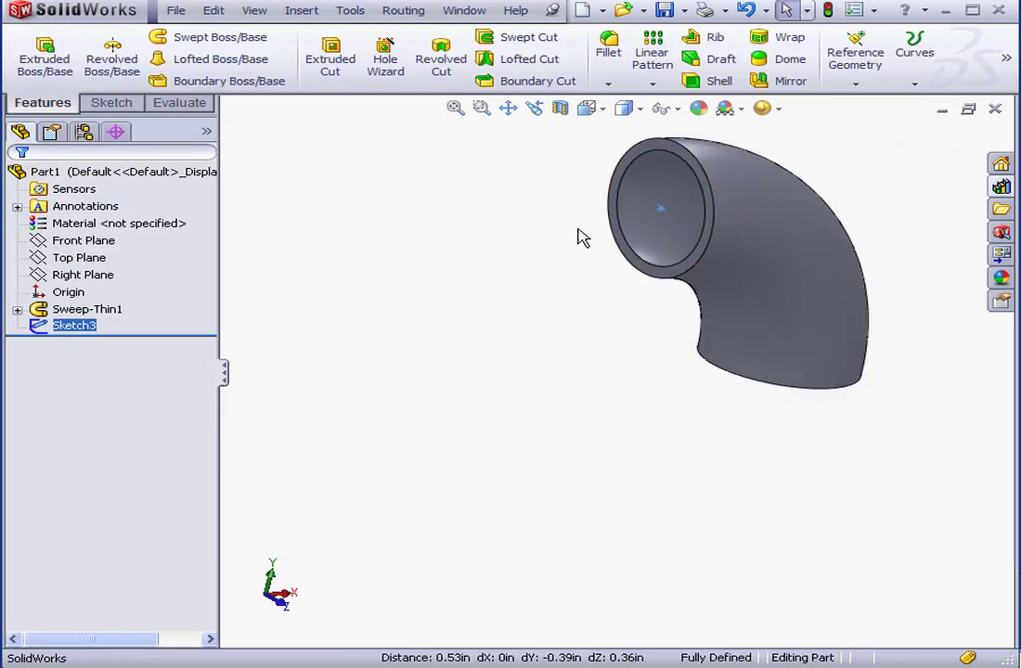
- Sketch a point on the elbow's lower end face, concentric with its circular edge, then exit
{"action": "mouse_move", "coordinate": [781, 258]}
{"action": "middle_mouse_down"}
{"action": "mouse_move", "coordinate": [802, 235]}
{"action": "mouse_move", "coordinate": [772, 159]}
{"action": "mouse_move", "coordinate": [777, 246]}
{"action": "middle_mouse_up"}
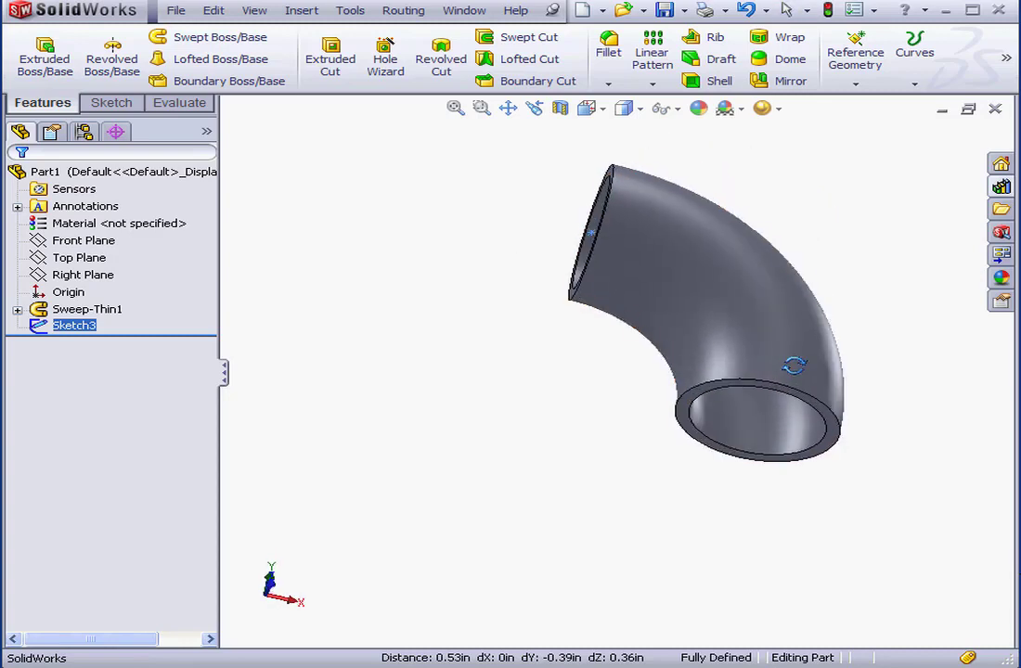
{"action": "left_click", "coordinate": [838, 438]}
{"action": "right_click", "coordinate": [836, 432]}
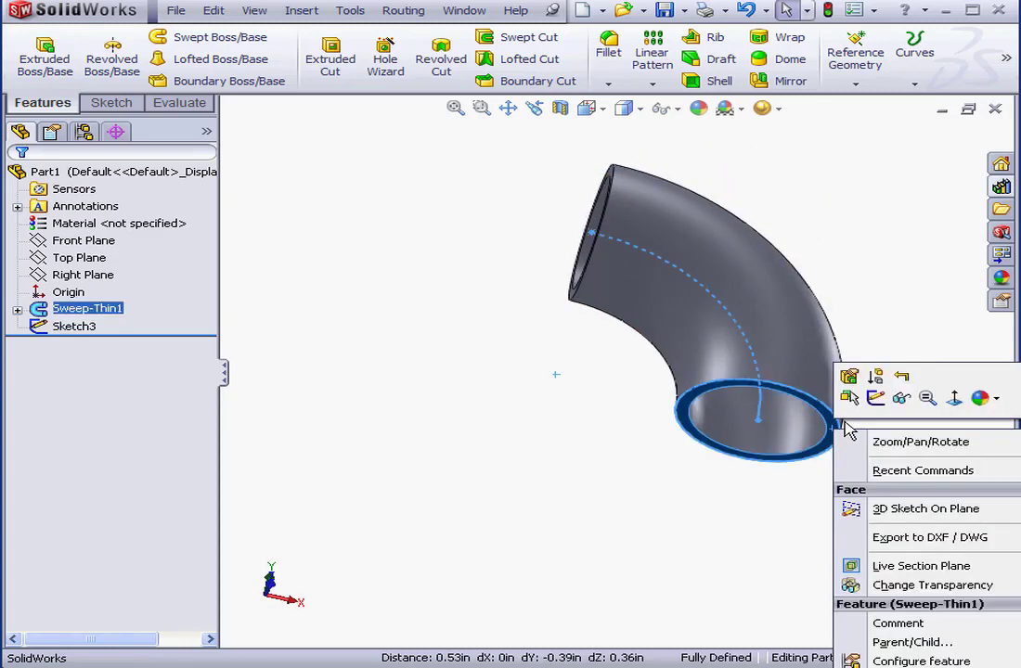
{"action": "left_click", "coordinate": [876, 397]}
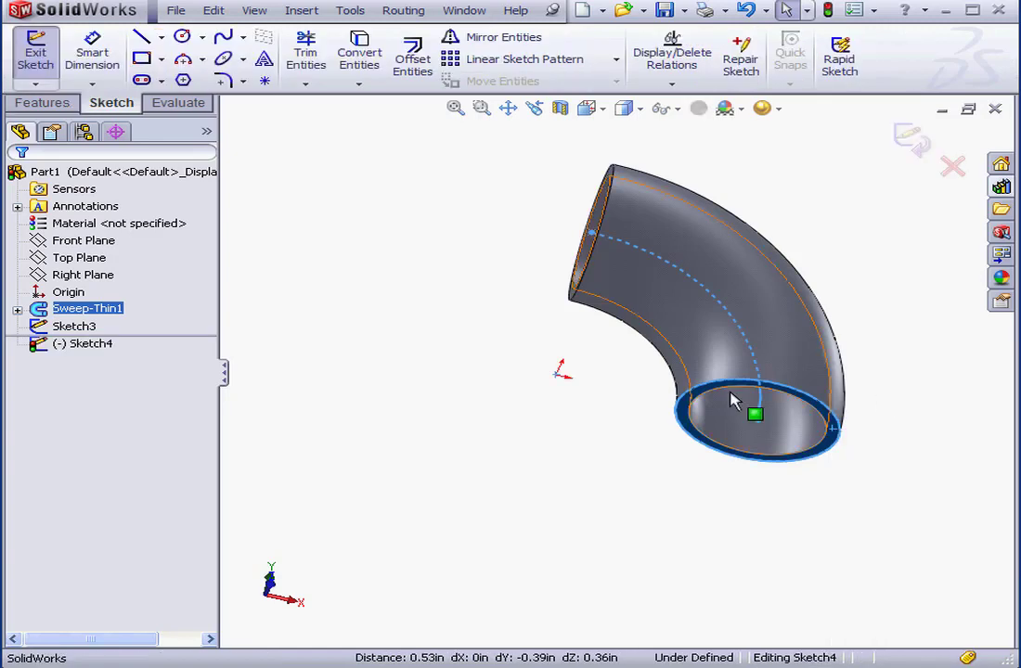
{"action": "left_click", "coordinate": [265, 81]}
{"action": "left_click", "coordinate": [796, 423]}
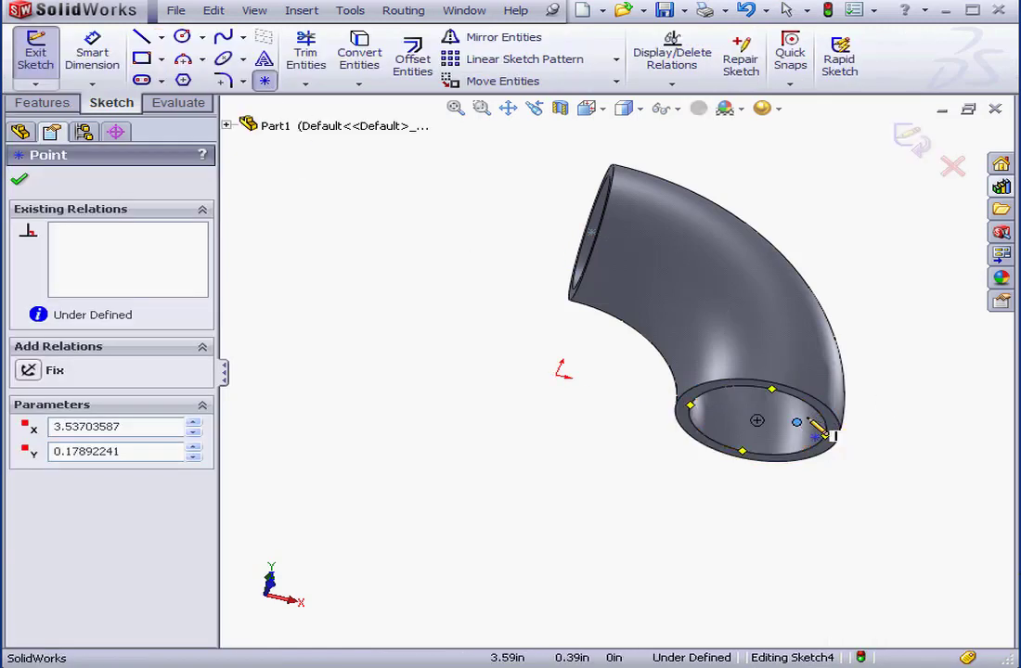
{"action": "left_click", "coordinate": [264, 80]}
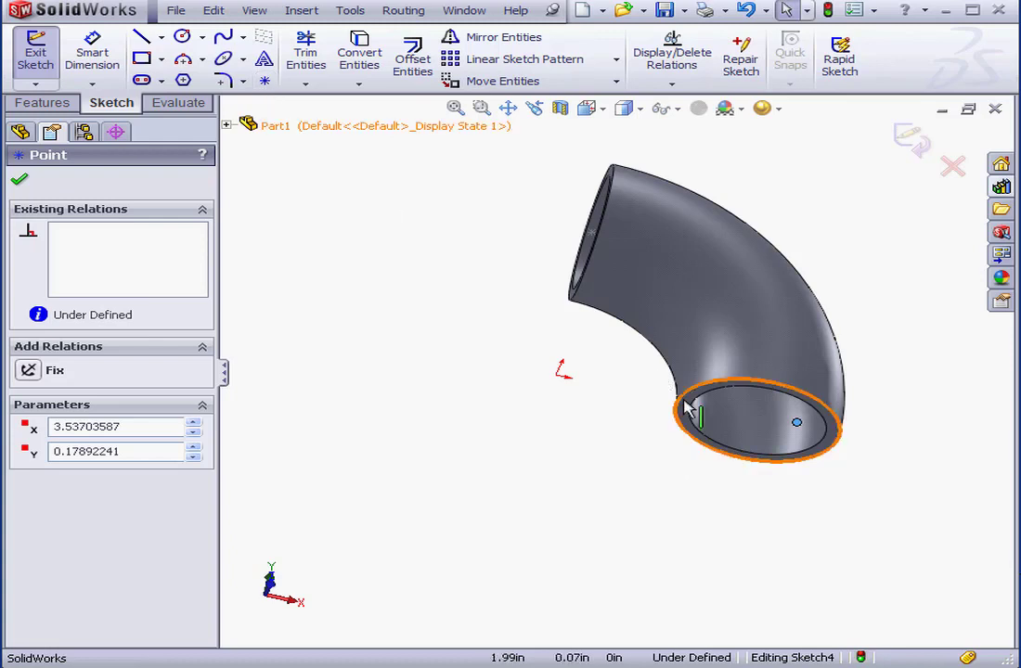
{"action": "left_click", "coordinate": [826, 451], "text": "ctrl"}
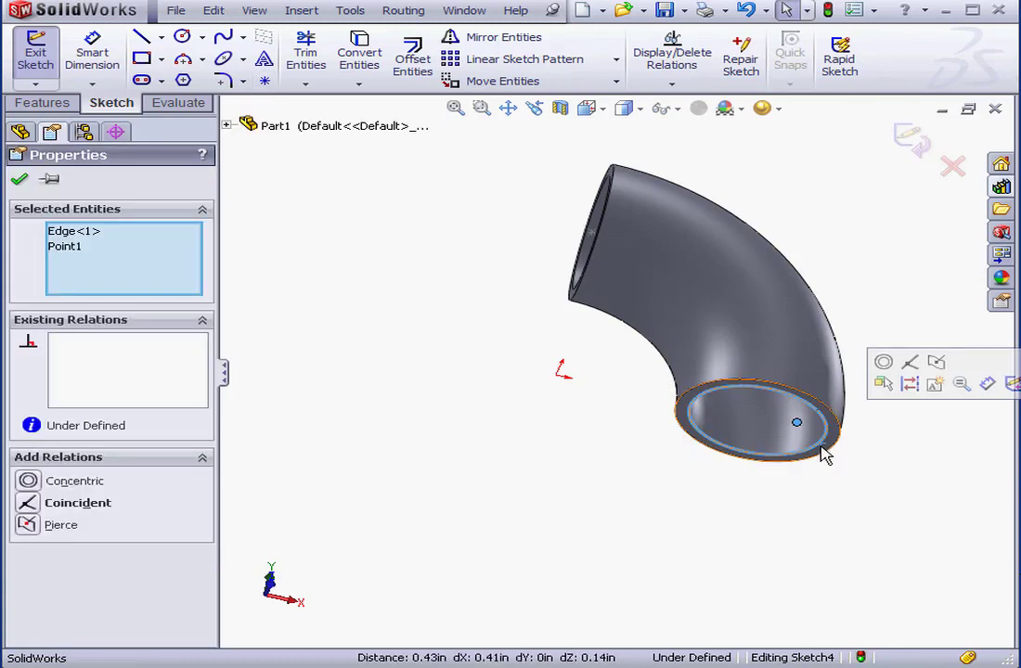
{"action": "left_click", "coordinate": [28, 481]}
{"action": "left_click", "coordinate": [19, 179]}
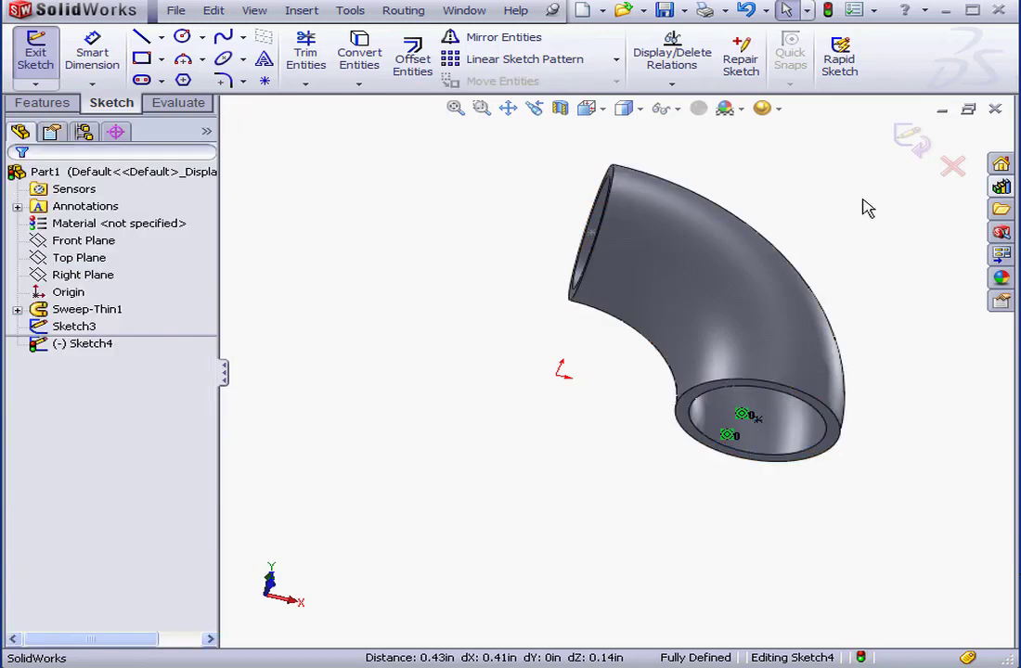
{"action": "left_click", "coordinate": [913, 139]}
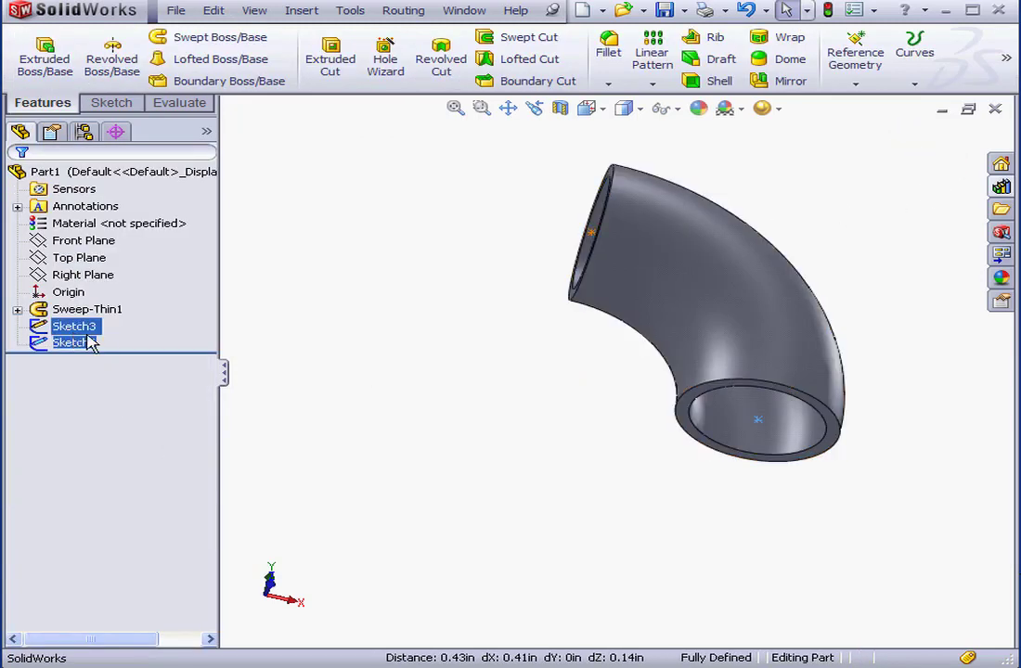
- Start a connection point on the elbow's upper end face using the Sketch3 centre point
{"action": "middle_click_drag", "start_coordinate": [672, 303], "coordinate": [725, 312]}
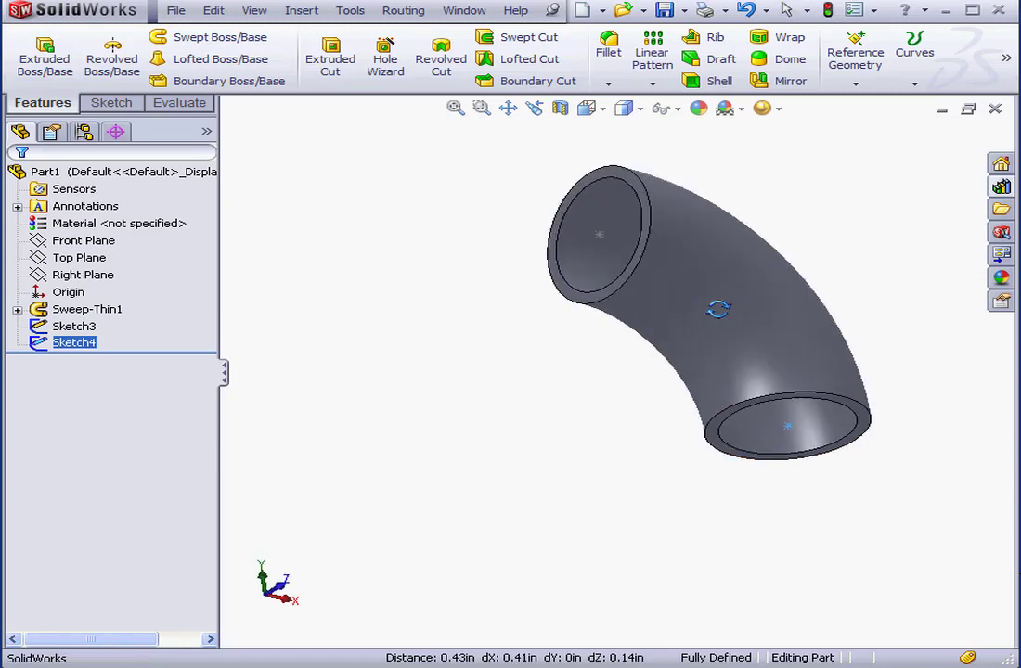
{"action": "left_click", "coordinate": [481, 268]}
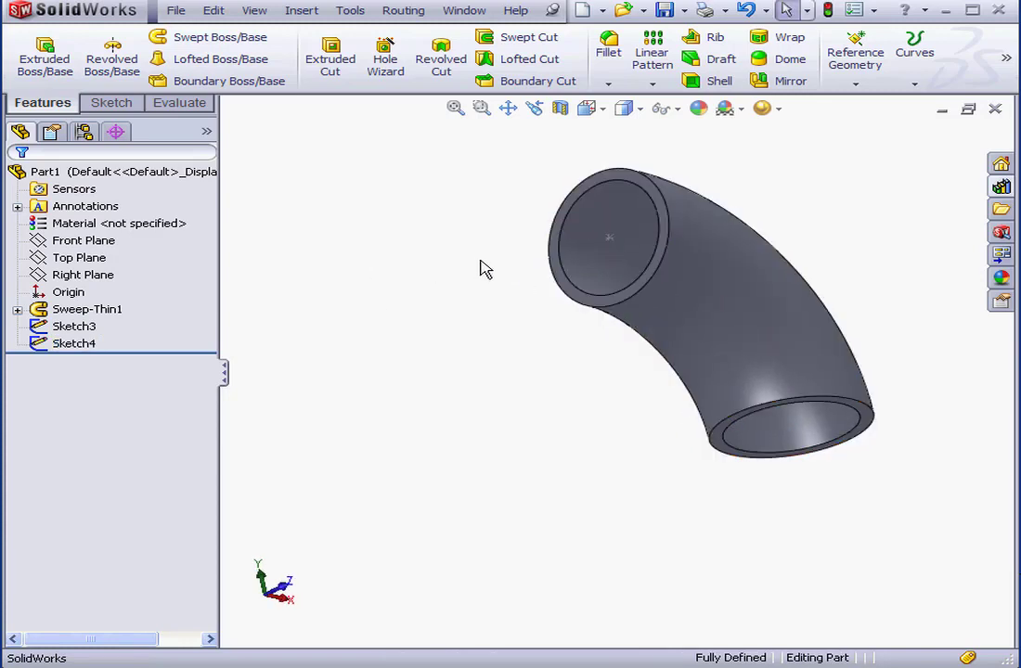
{"action": "left_click", "coordinate": [403, 10]}
{"action": "mouse_move", "coordinate": [446, 116]}
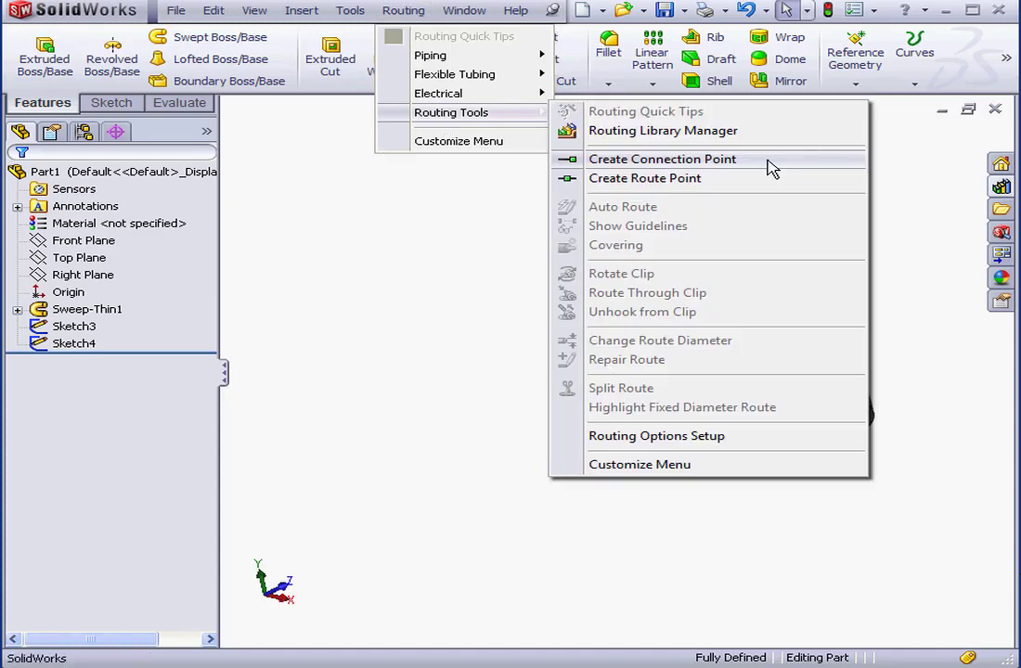
{"action": "left_click", "coordinate": [769, 167]}
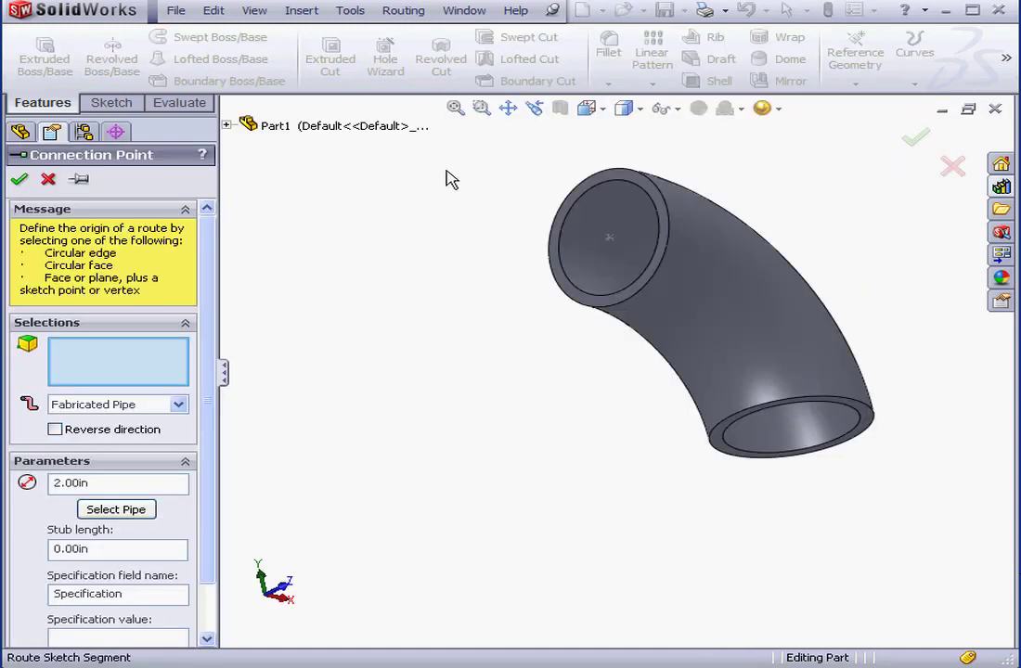
{"action": "left_click", "coordinate": [580, 306]}
{"action": "left_click", "coordinate": [608, 238]}
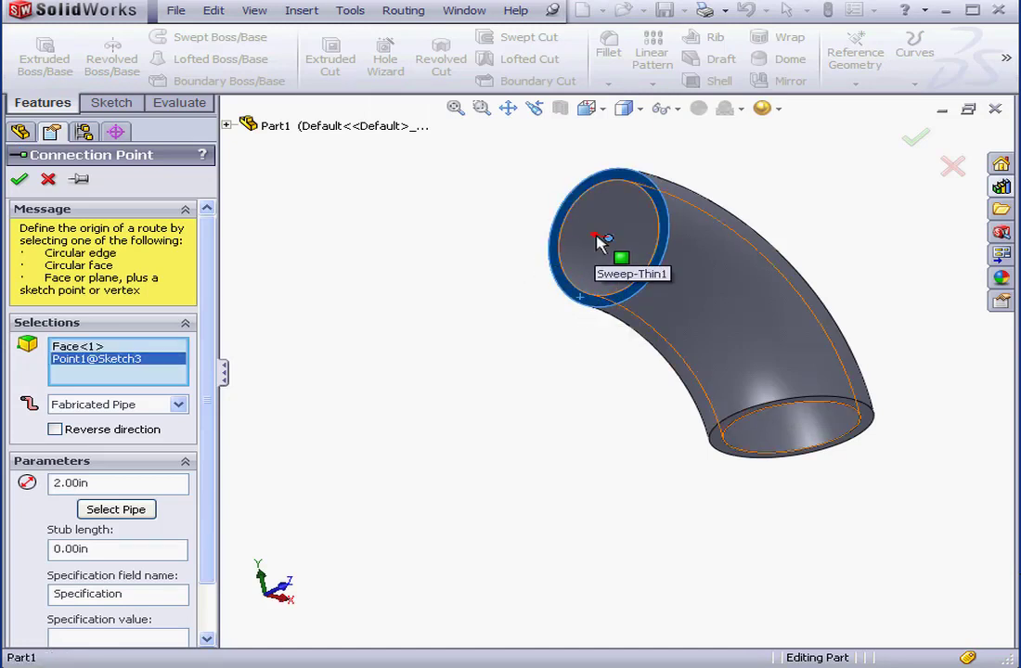
- Keep Fabricated Pipe as route type, set stub length to 1, and create CPoint1
{"action": "left_click", "coordinate": [178, 404]}
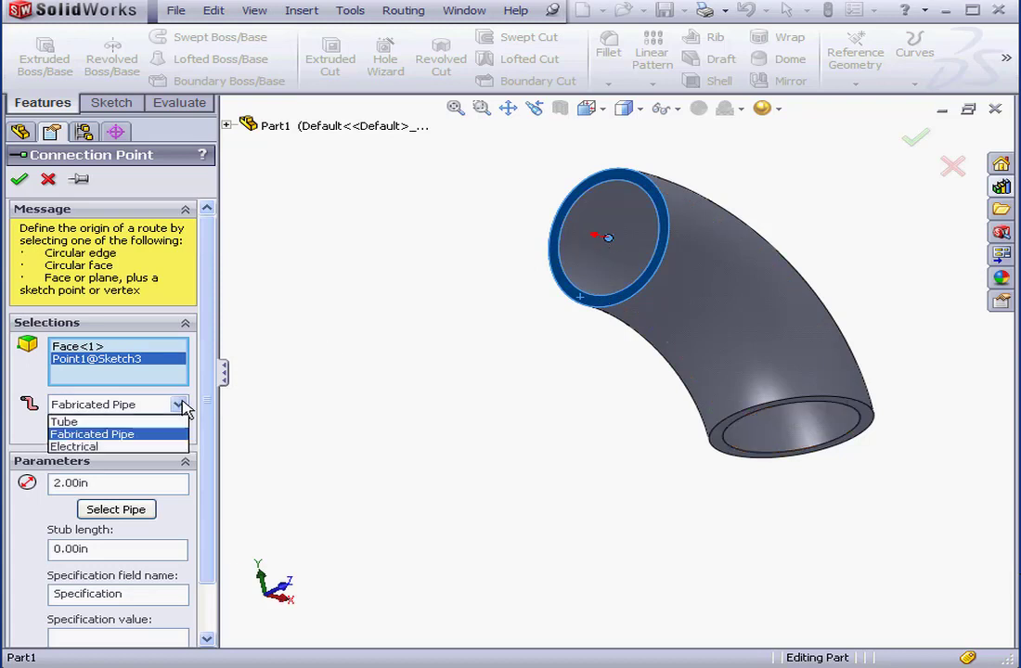
{"action": "left_click", "coordinate": [107, 442]}
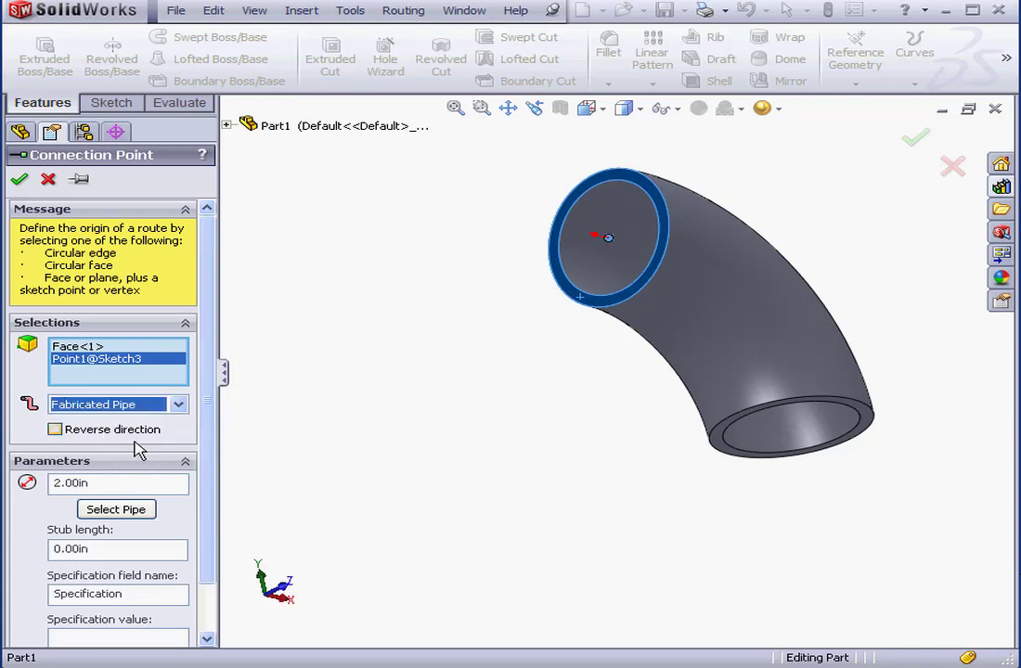
{"action": "left_click", "coordinate": [104, 483]}
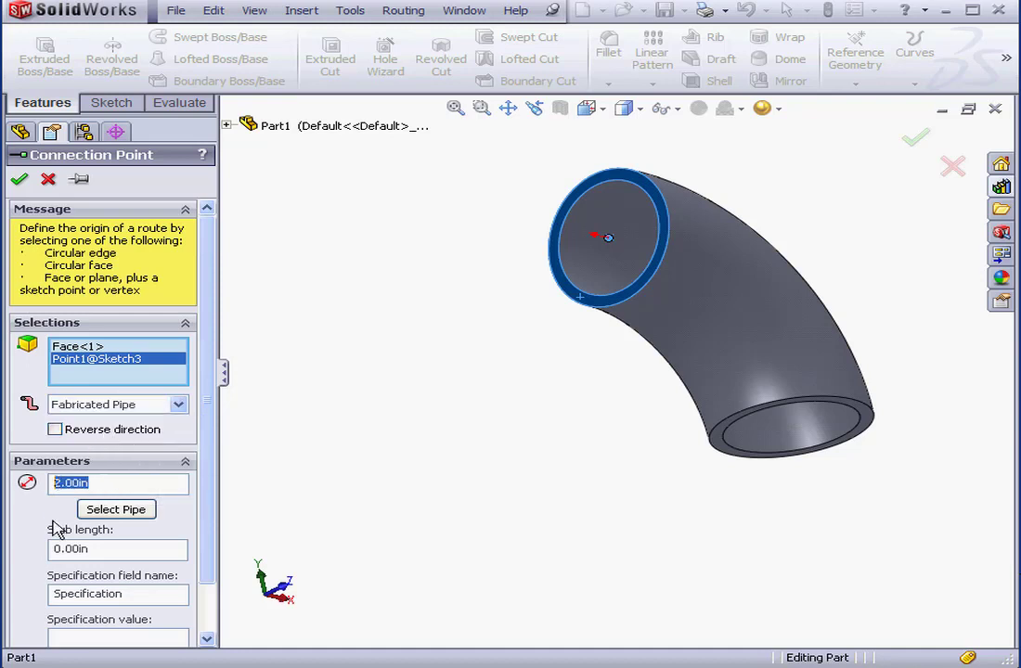
{"action": "left_click", "coordinate": [112, 551]}
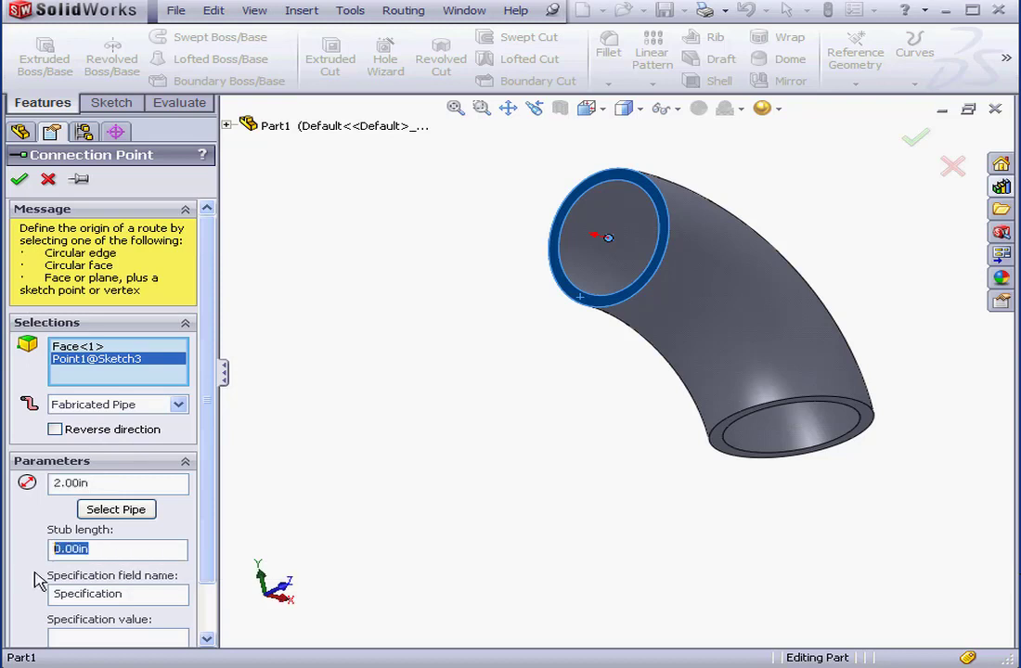
{"action": "key", "text": "BackSpace"}
{"action": "type", "text": "1"}
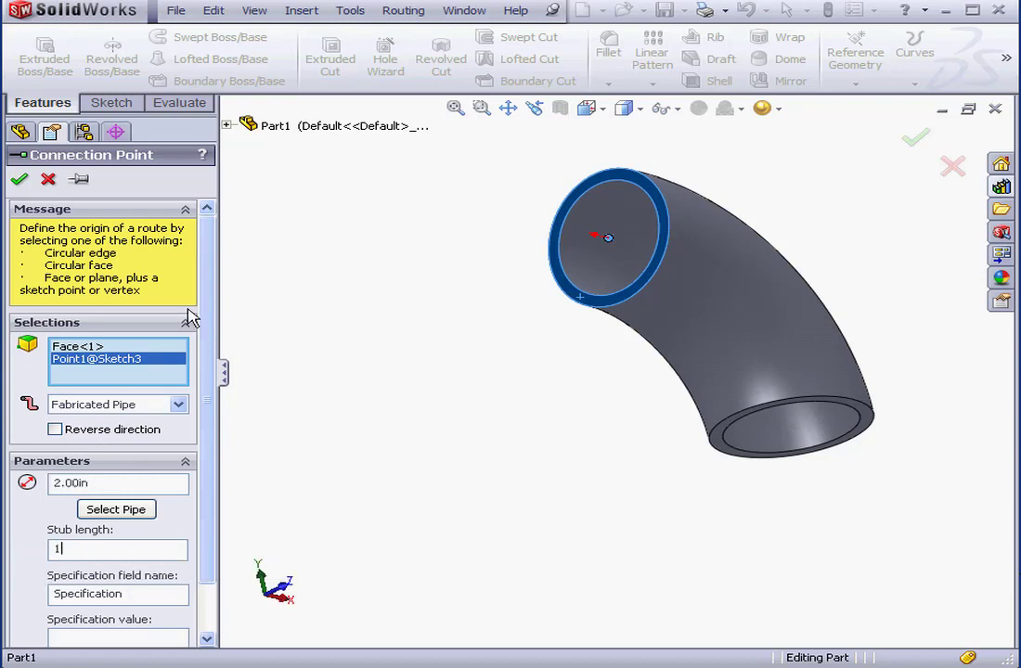
{"action": "left_click", "coordinate": [19, 182]}
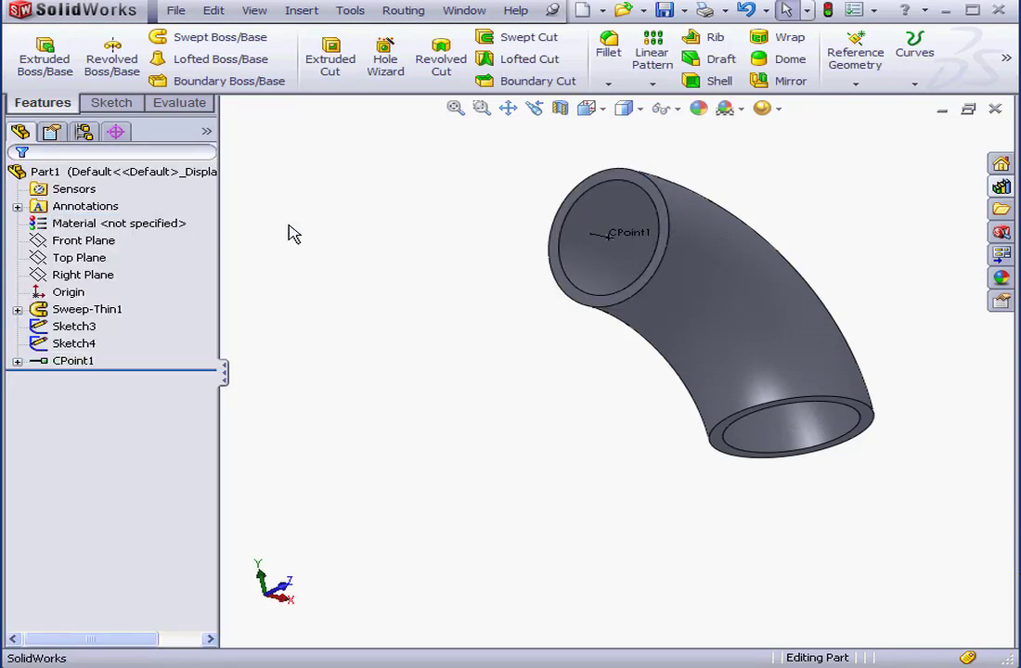
- Create CPoint2 on the lower end face at the Sketch4 point, Fabricated Pipe, 1.00 in stub
{"action": "left_click", "coordinate": [419, 14]}
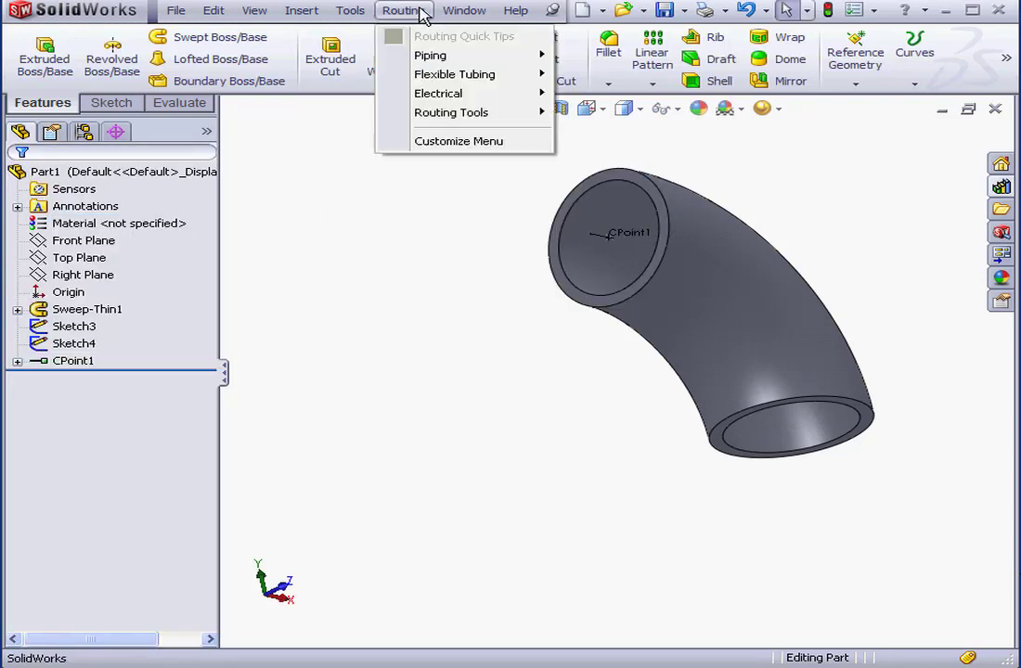
{"action": "mouse_move", "coordinate": [441, 112]}
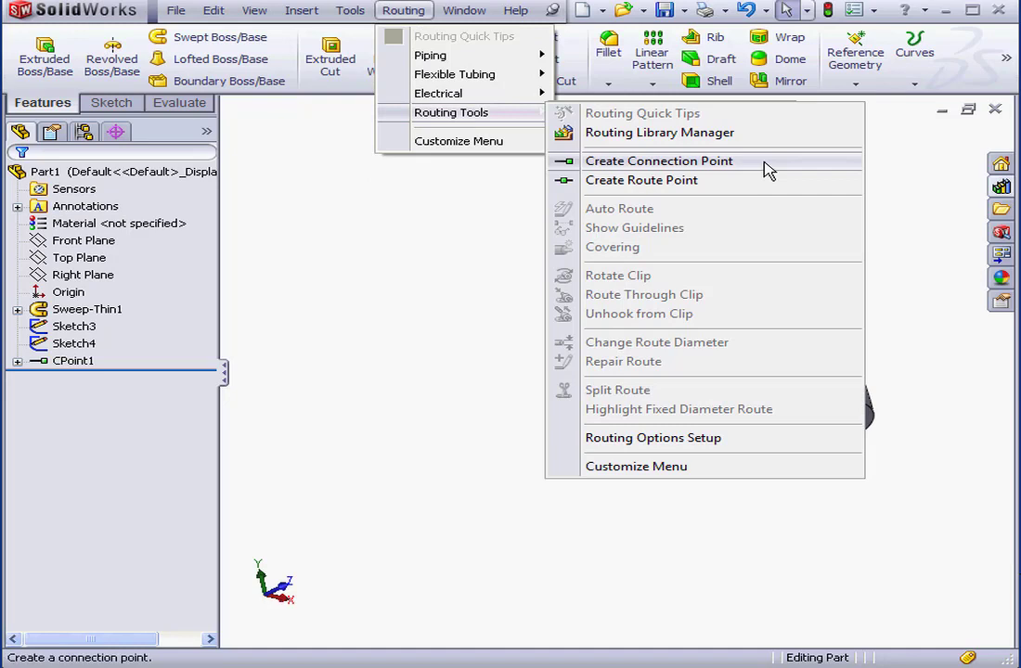
{"action": "left_click", "coordinate": [766, 170]}
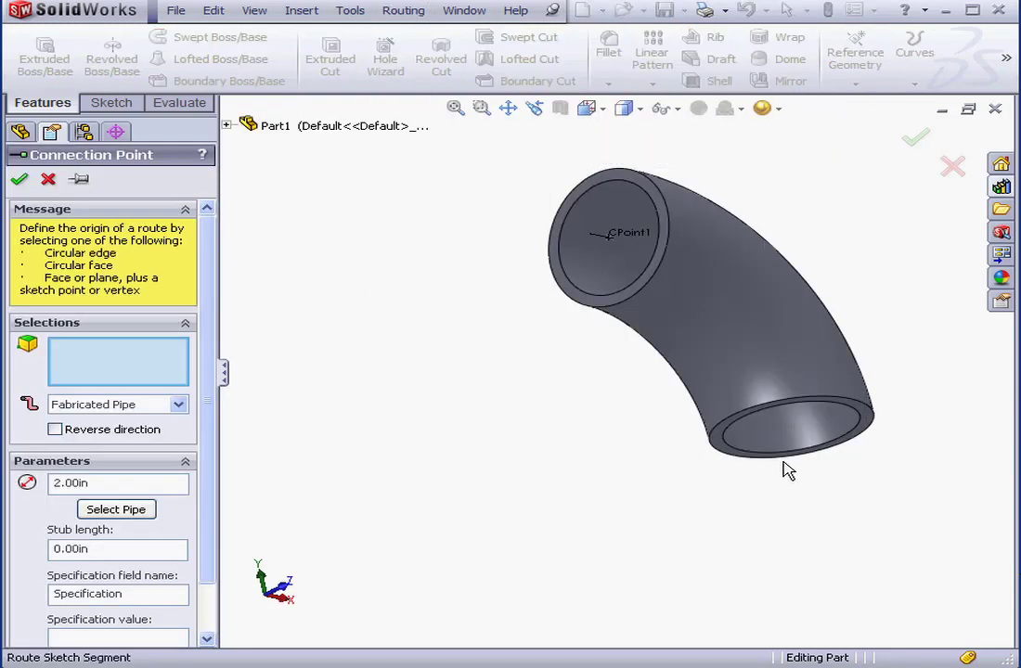
{"action": "left_click", "coordinate": [720, 449]}
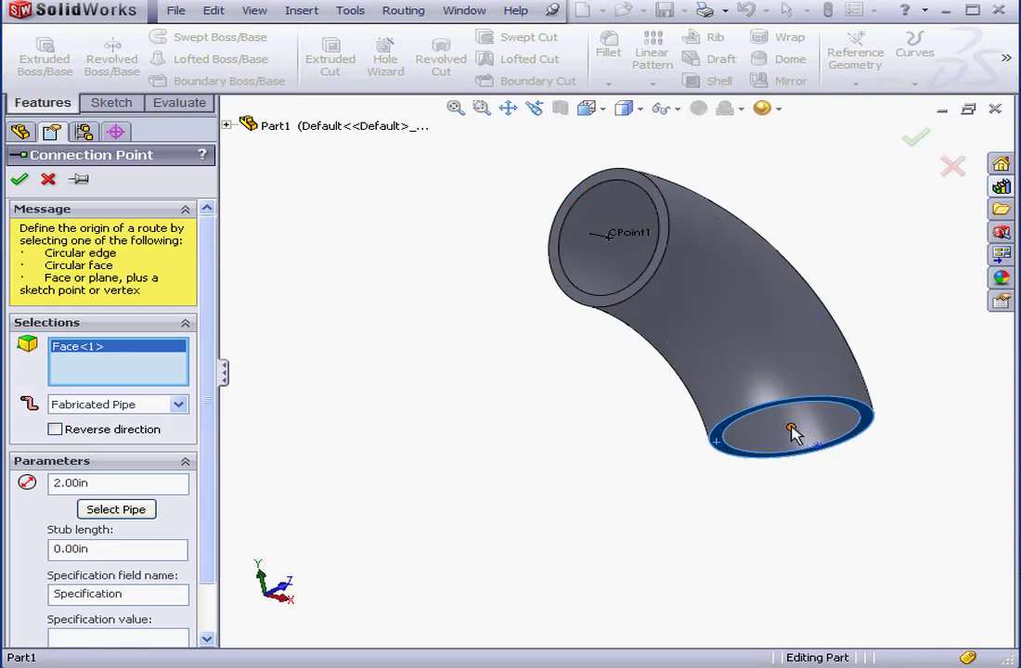
{"action": "left_click", "coordinate": [791, 428]}
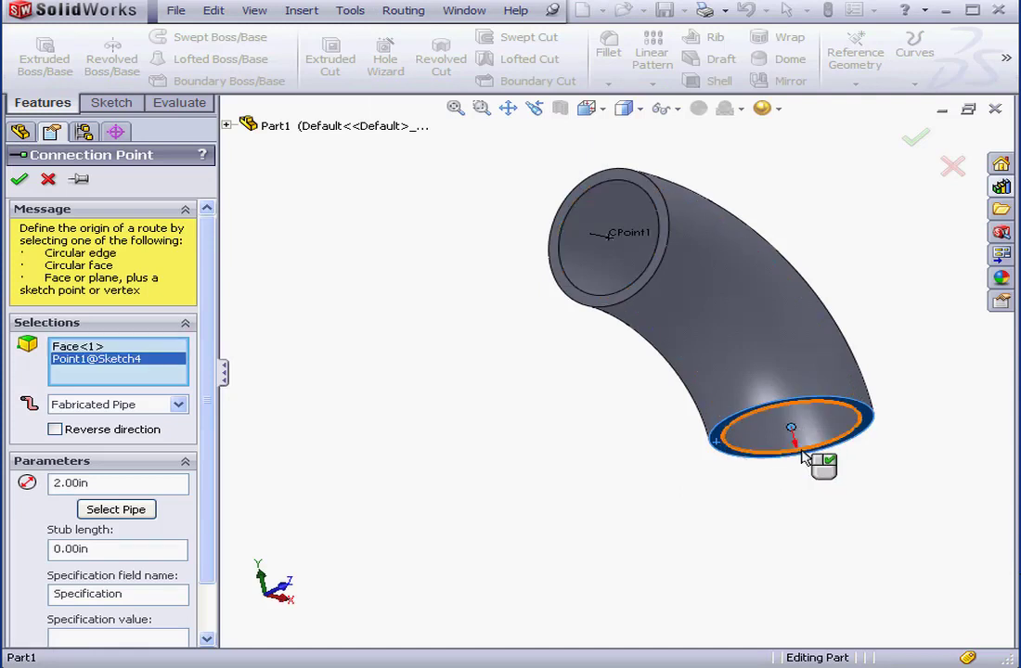
{"action": "left_click", "coordinate": [178, 404]}
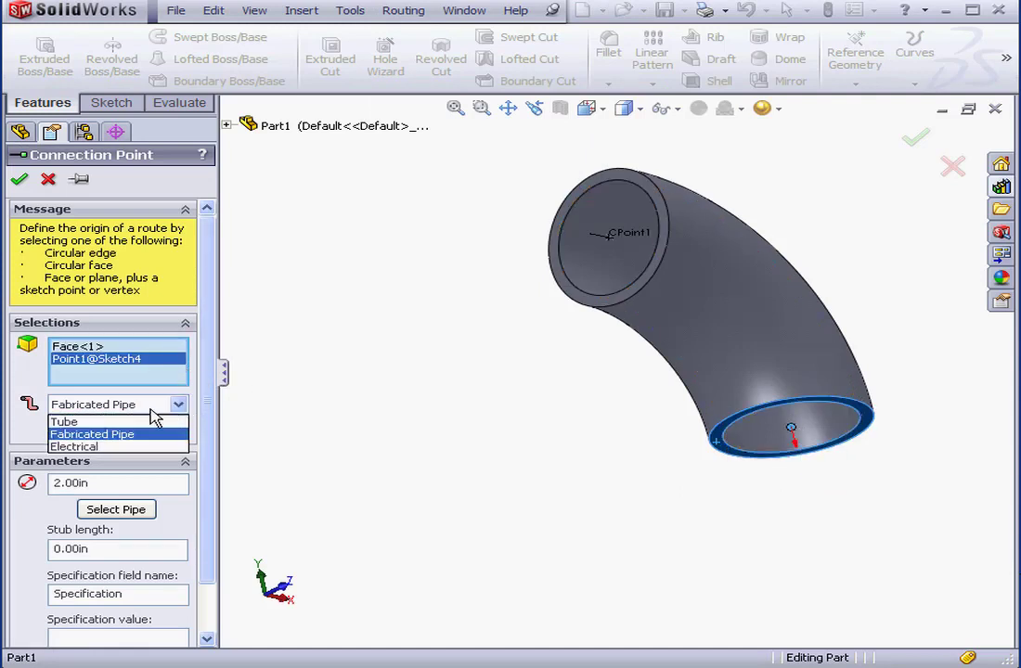
{"action": "left_click", "coordinate": [137, 435]}
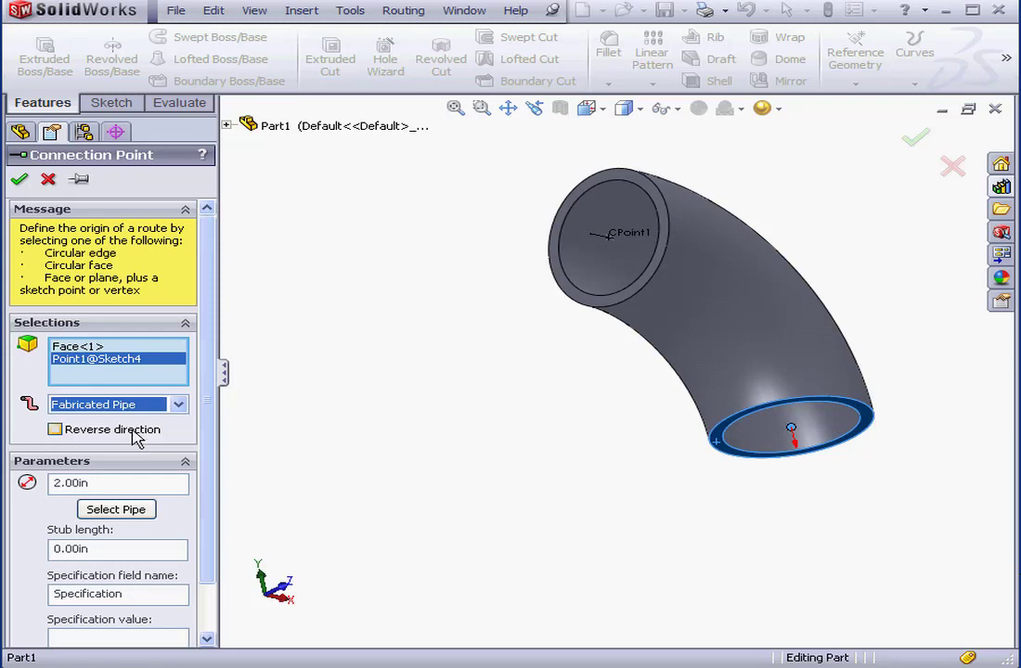
{"action": "left_click", "coordinate": [112, 483]}
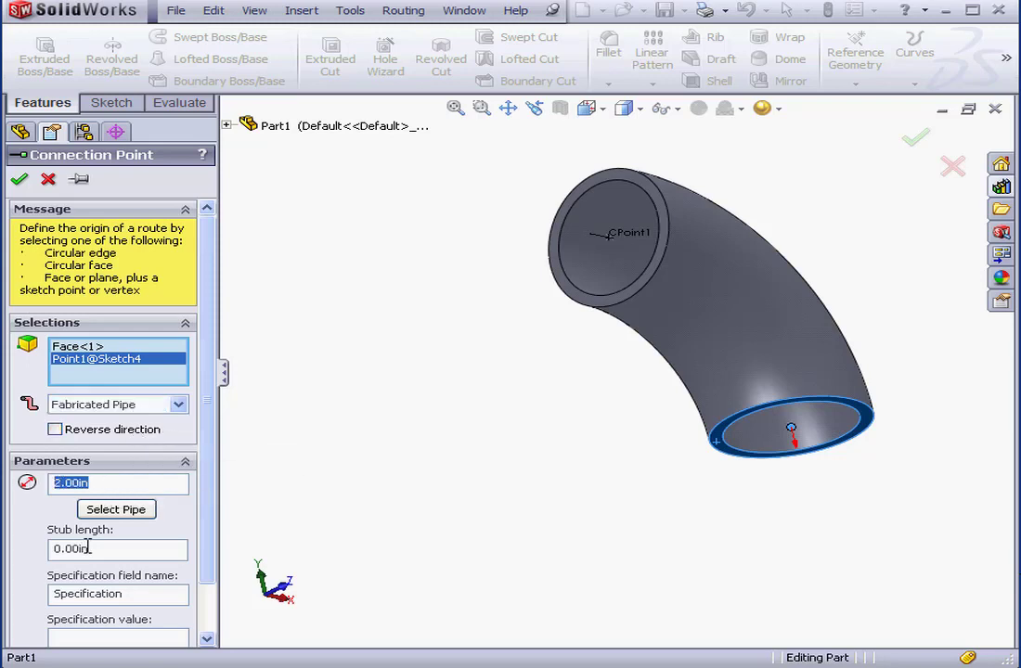
{"action": "left_click_drag", "start_coordinate": [97, 548], "coordinate": [41, 551]}
{"action": "type", "text": "0"}
{"action": "left_click", "coordinate": [18, 179]}
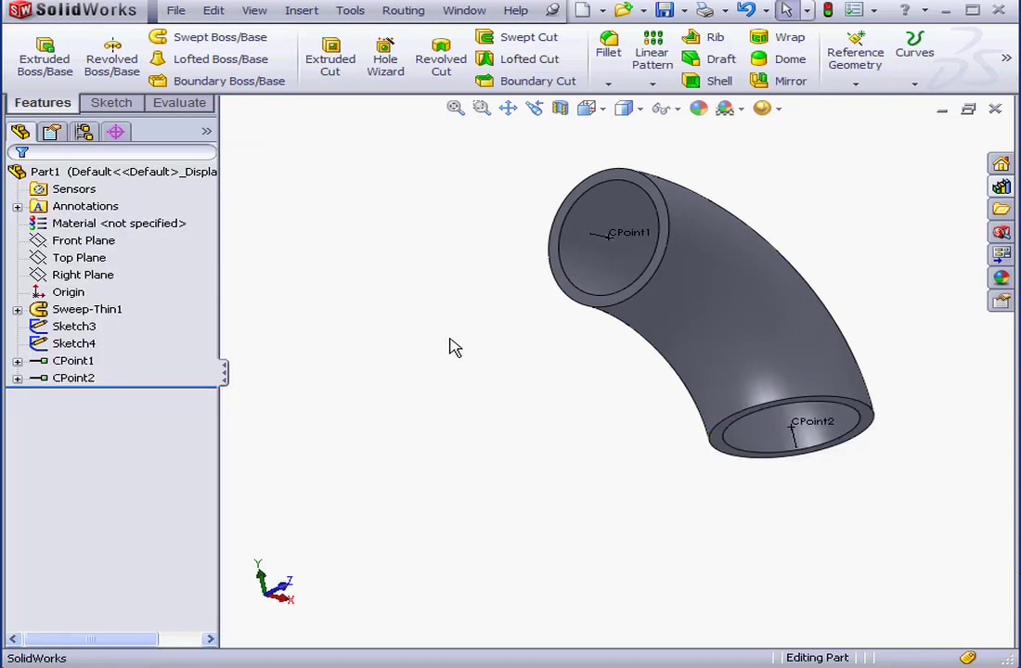
- Insert a new design table for the elbow part using Auto-create
{"action": "left_click", "coordinate": [303, 11]}
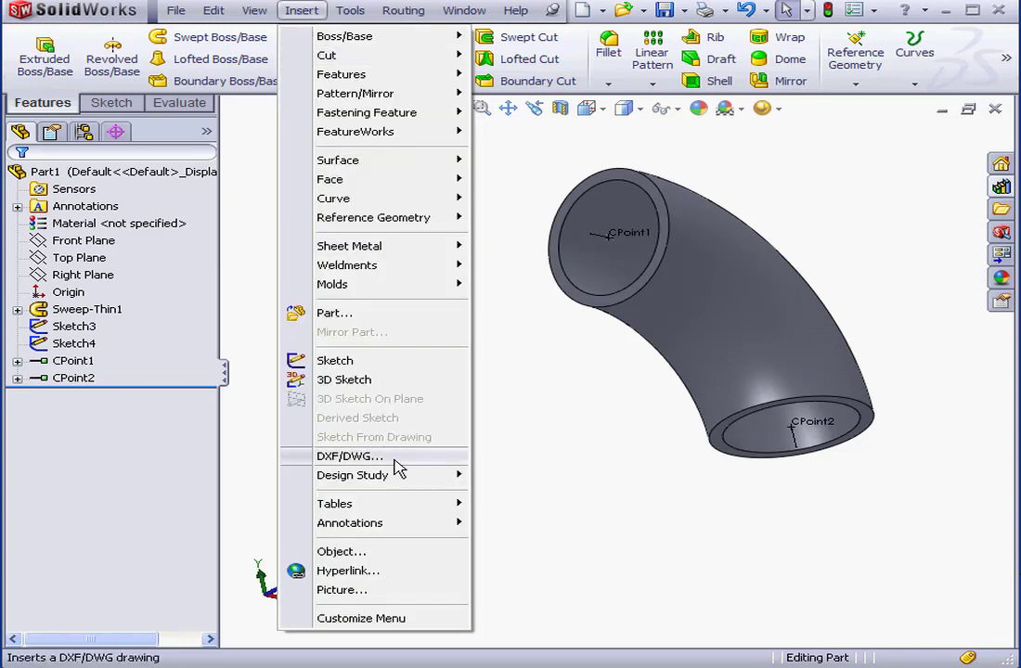
{"action": "mouse_move", "coordinate": [376, 509]}
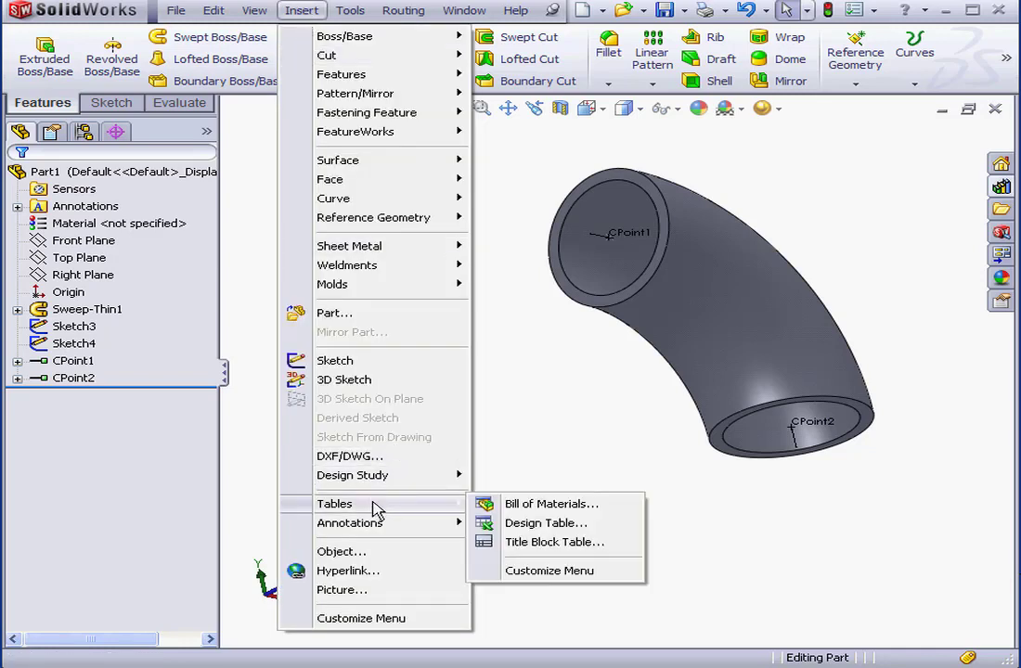
{"action": "left_click", "coordinate": [536, 525]}
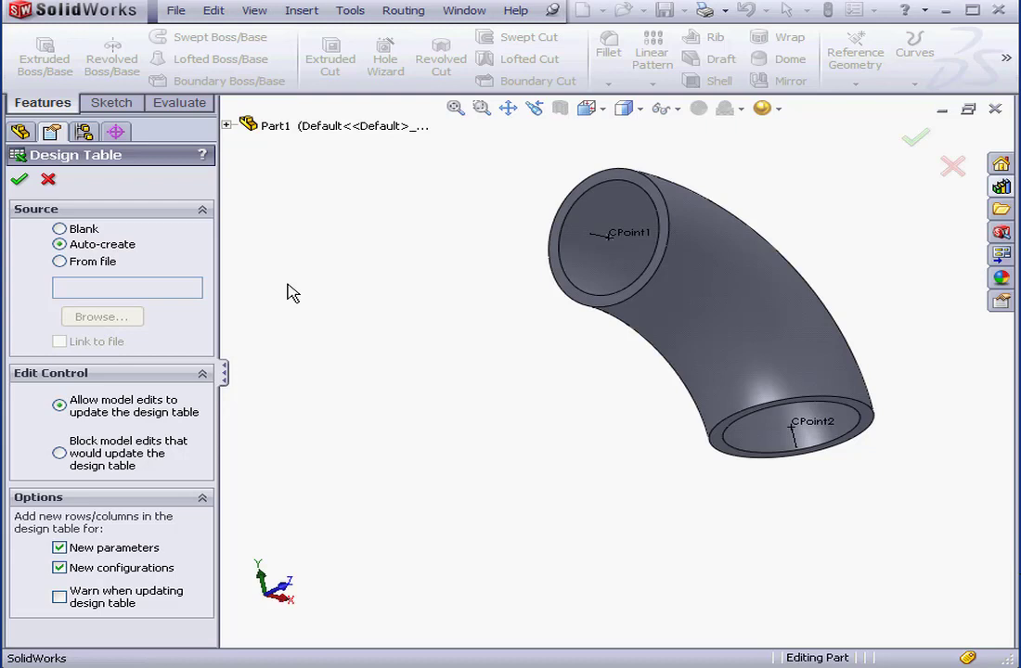
{"action": "left_click", "coordinate": [19, 179]}
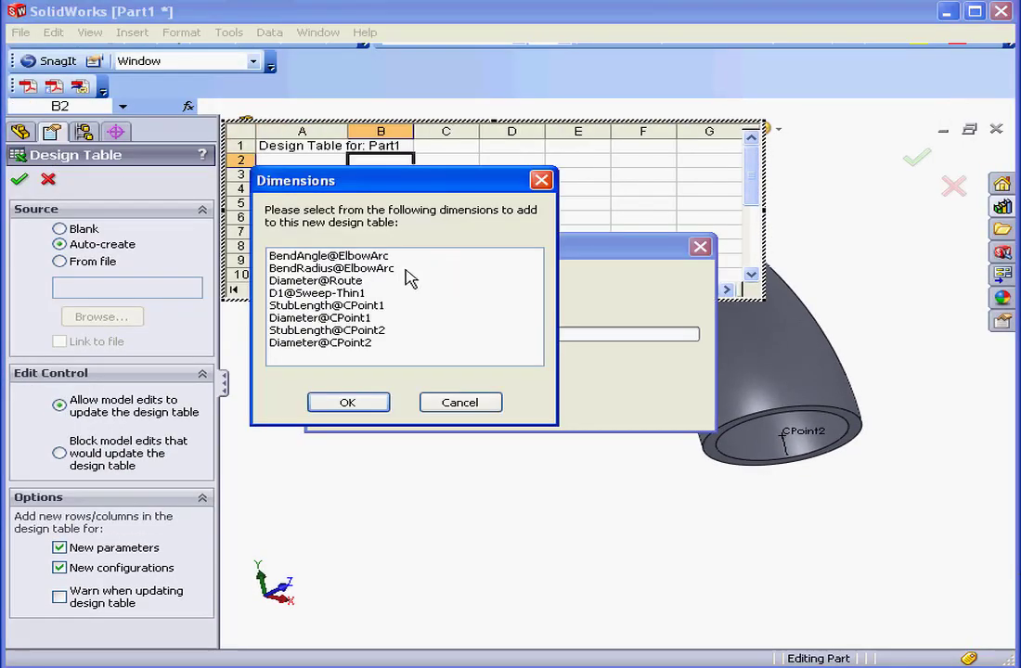
- Add BendRadius, Diameter@Route, Diameter@CPoint1 and Diameter@CPoint2 to the design table and build it
{"action": "left_click", "coordinate": [344, 270], "text": "ctrl"}
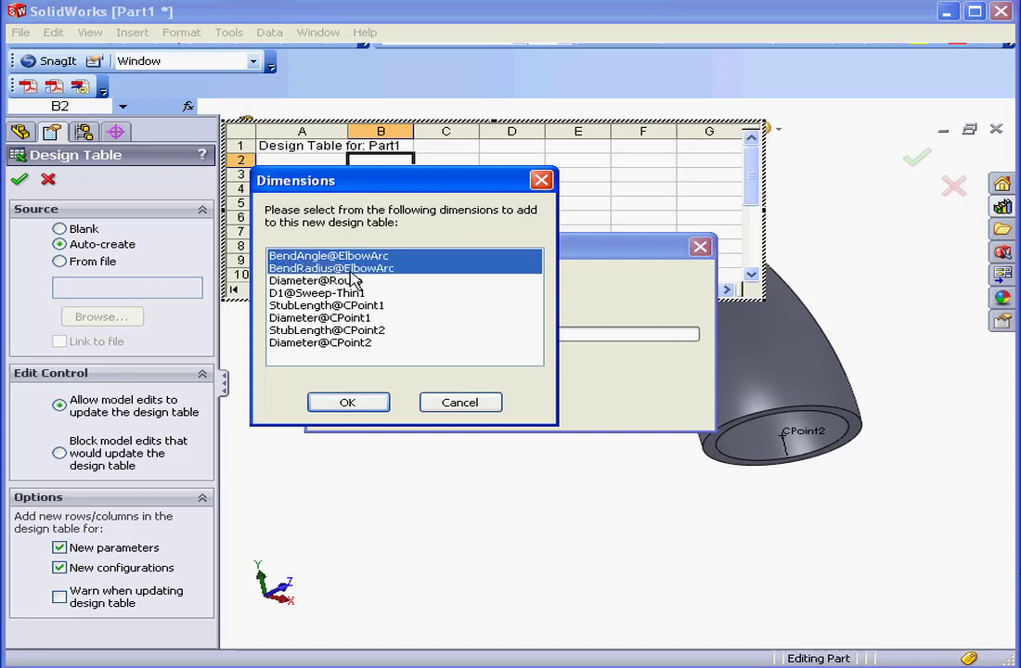
{"action": "left_click", "coordinate": [342, 282], "text": "ctrl"}
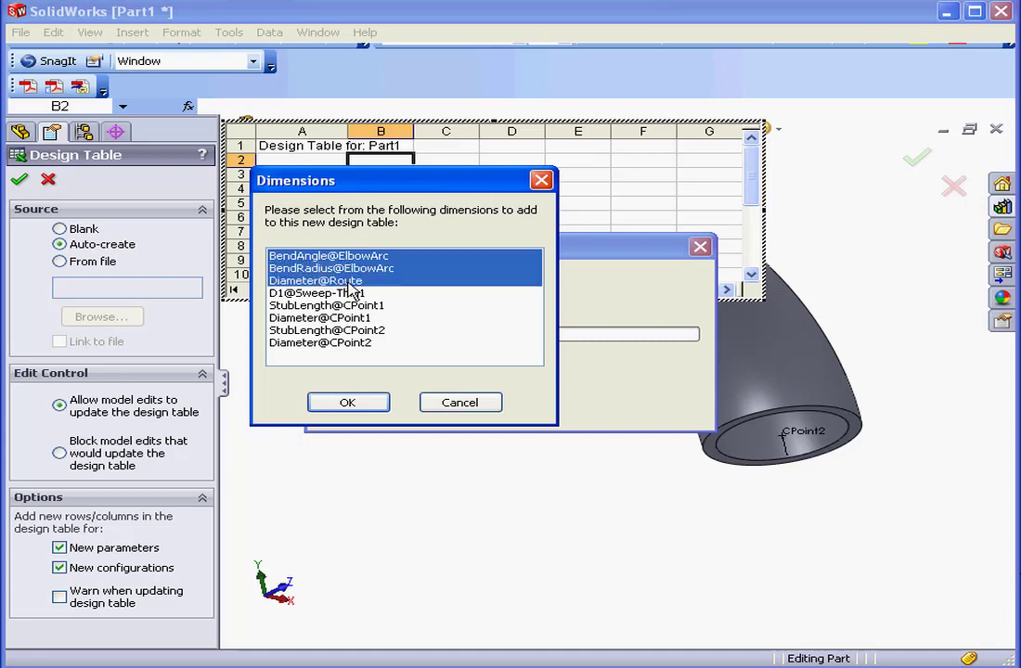
{"action": "left_click", "coordinate": [348, 317], "text": "ctrl"}
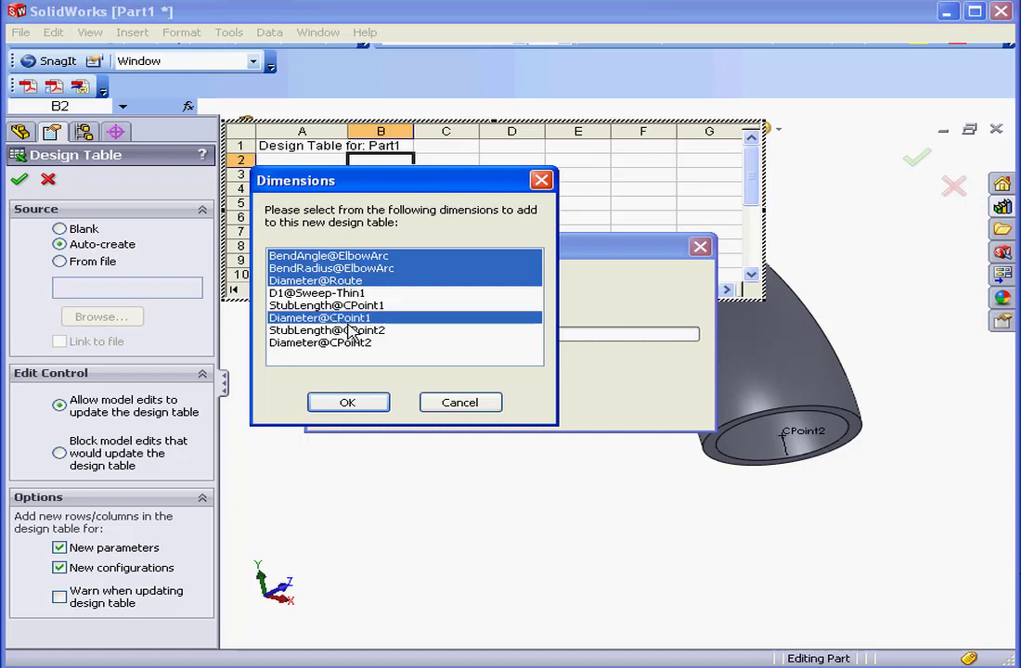
{"action": "left_click", "coordinate": [348, 344], "text": "ctrl"}
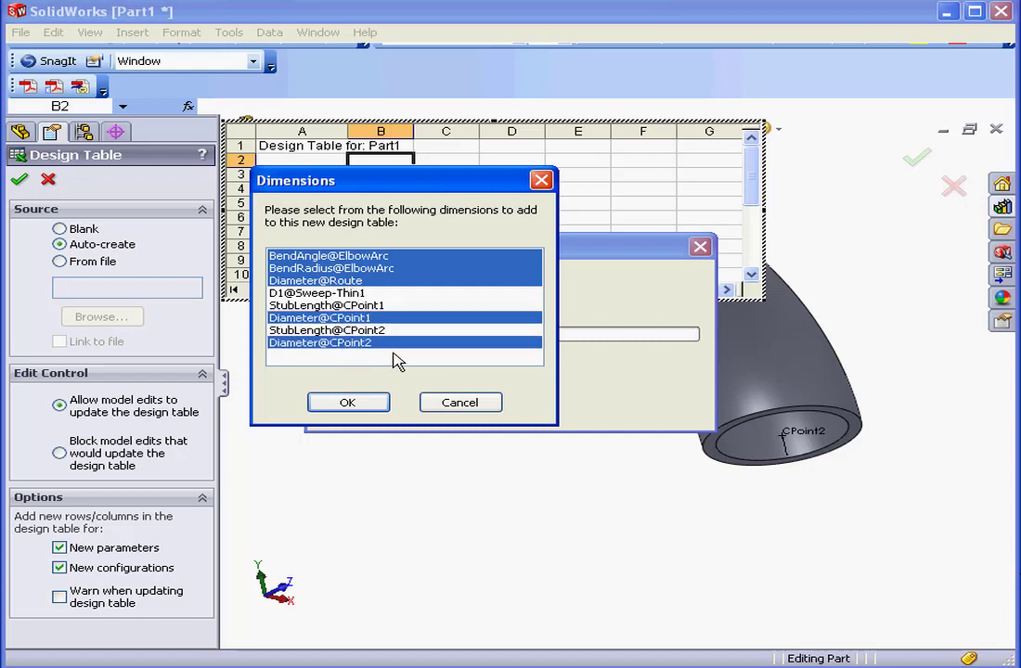
{"action": "left_click", "coordinate": [353, 405]}
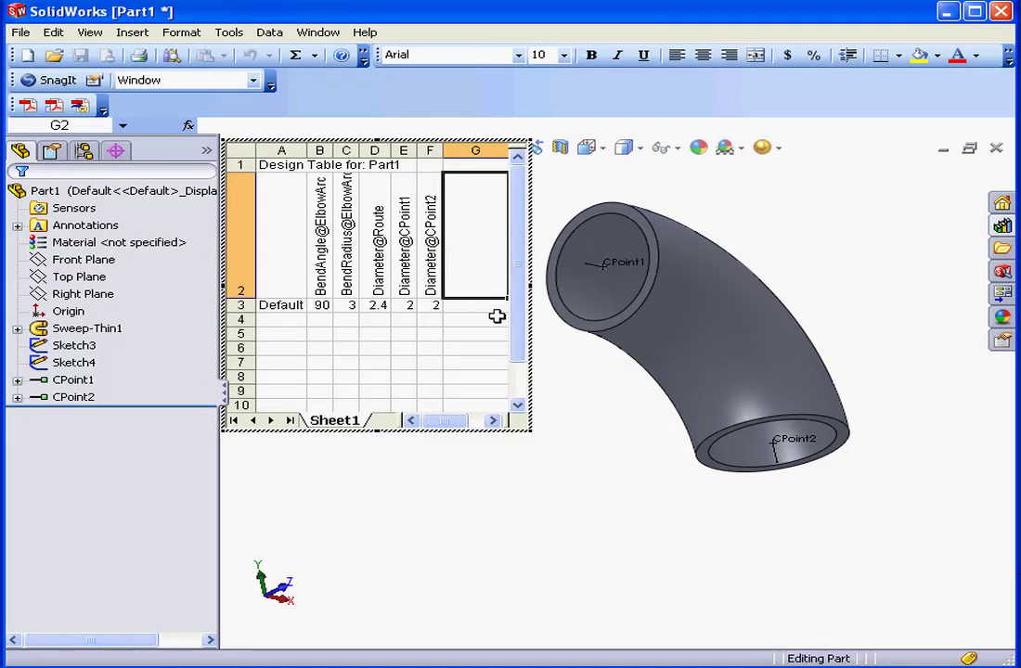
- Enlarge the design table window and widen columns F, E, D and A
{"action": "left_click_drag", "start_coordinate": [529, 285], "coordinate": [802, 291]}
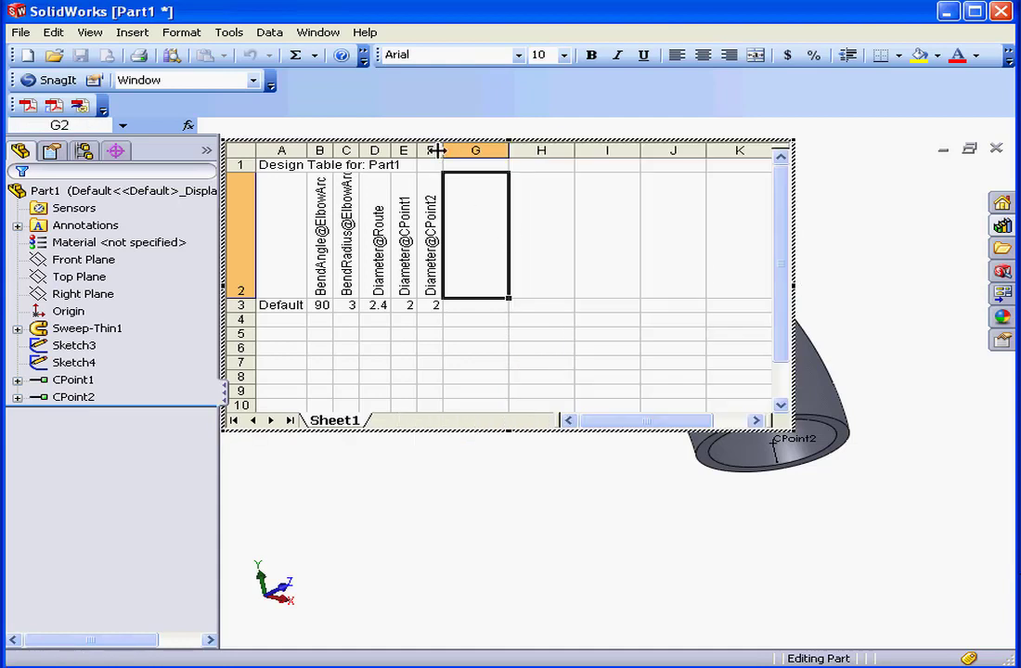
{"action": "left_click_drag", "start_coordinate": [442, 151], "coordinate": [567, 150]}
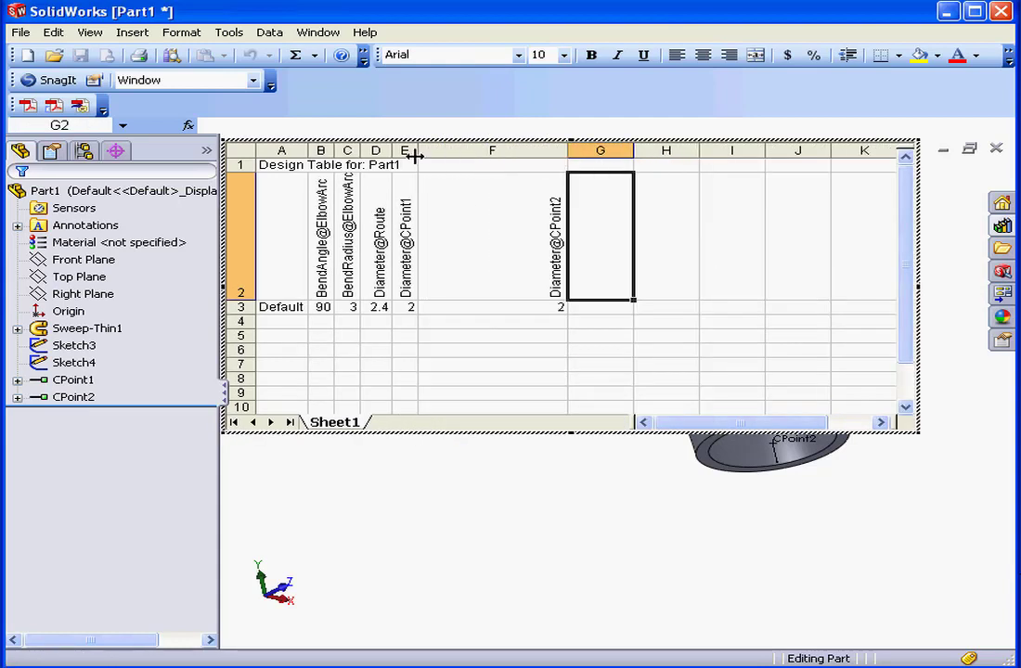
{"action": "left_click_drag", "start_coordinate": [415, 155], "coordinate": [512, 155]}
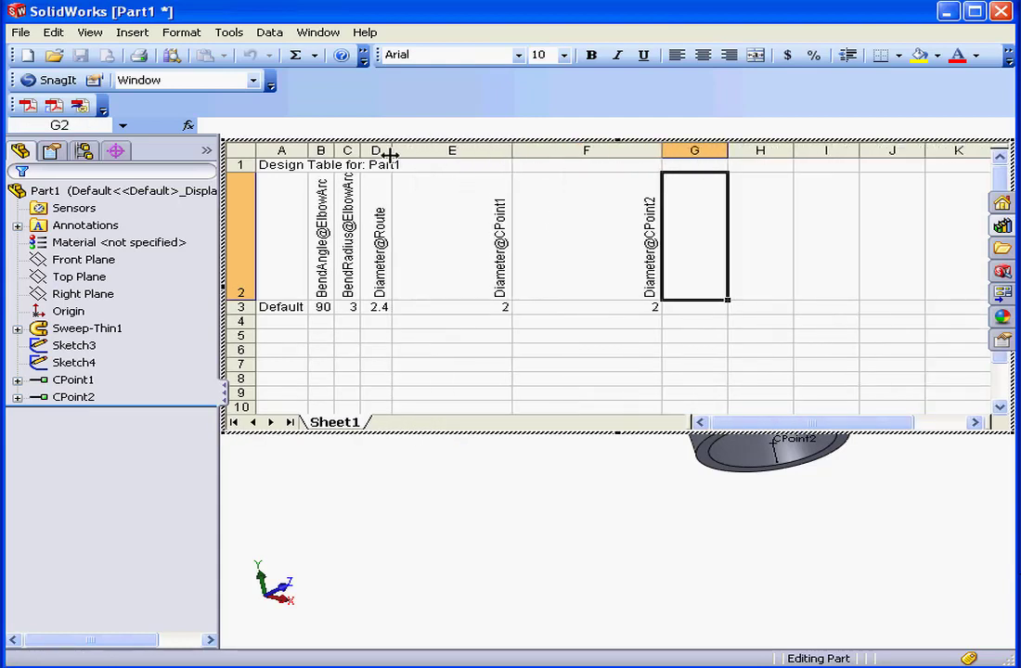
{"action": "left_click_drag", "start_coordinate": [390, 151], "coordinate": [488, 151]}
{"action": "left_click_drag", "start_coordinate": [315, 151], "coordinate": [479, 149]}
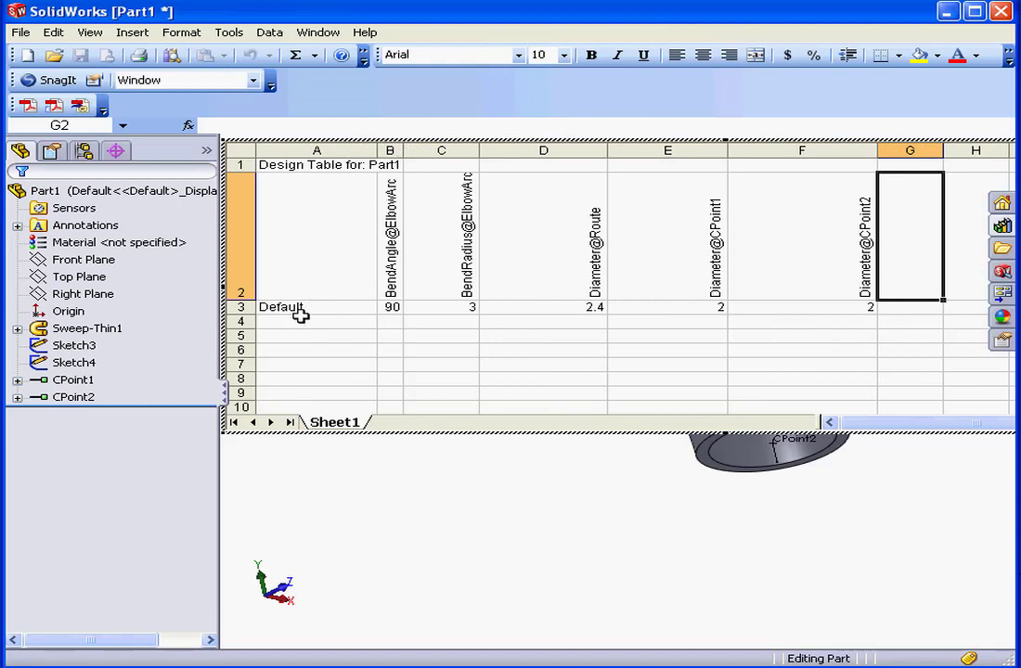
- Rename the Default row to 2inx90deg and copy row 3 into row 4
{"action": "double_click", "coordinate": [345, 307]}
{"action": "left_click_drag", "start_coordinate": [345, 307], "coordinate": [241, 307]}
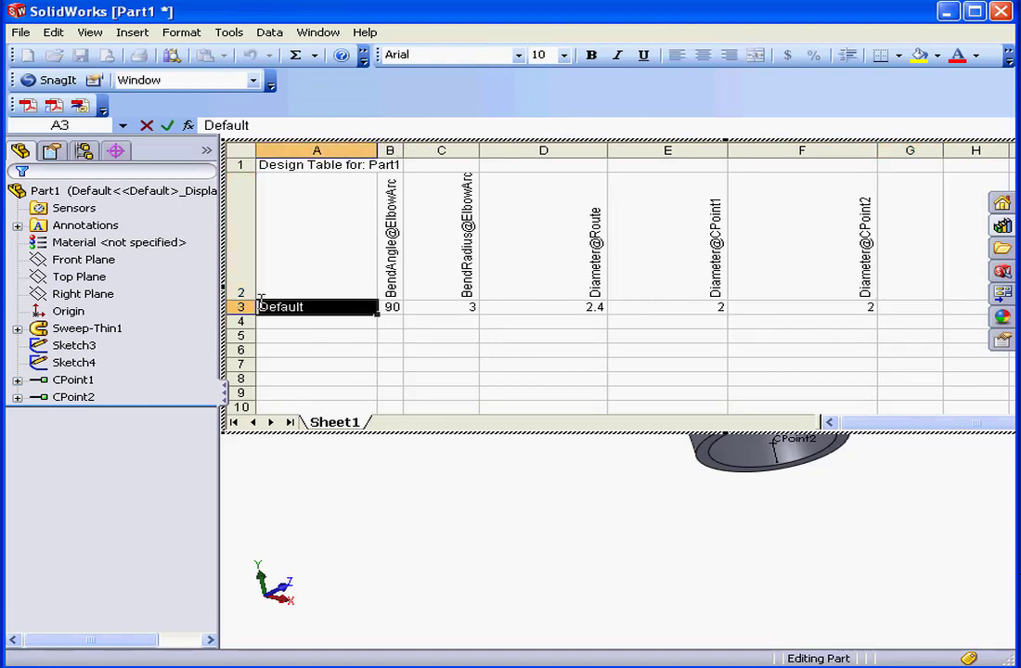
{"action": "type", "text": "2inx90deg"}
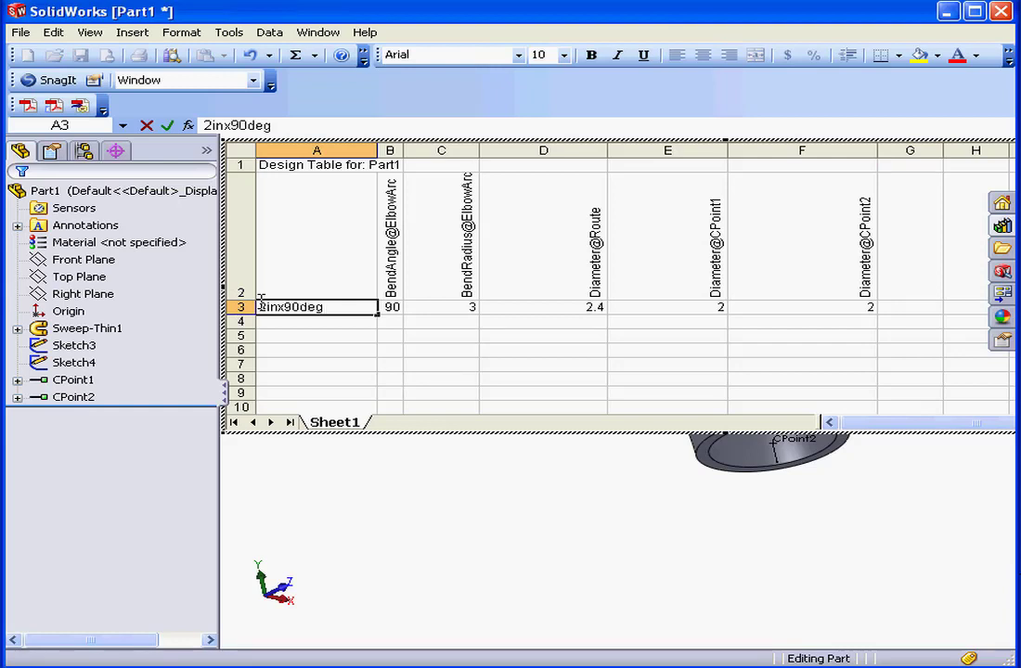
{"action": "left_click_drag", "start_coordinate": [807, 307], "coordinate": [321, 307]}
{"action": "right_click", "coordinate": [311, 312]}
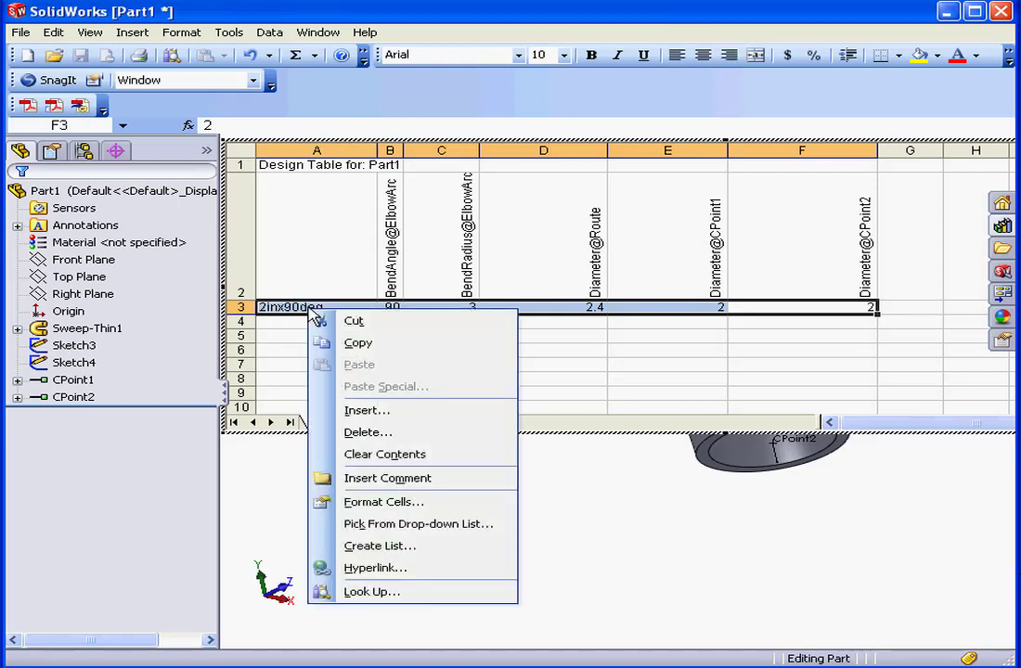
{"action": "left_click", "coordinate": [357, 322]}
{"action": "right_click", "coordinate": [330, 321]}
{"action": "left_click", "coordinate": [381, 379]}
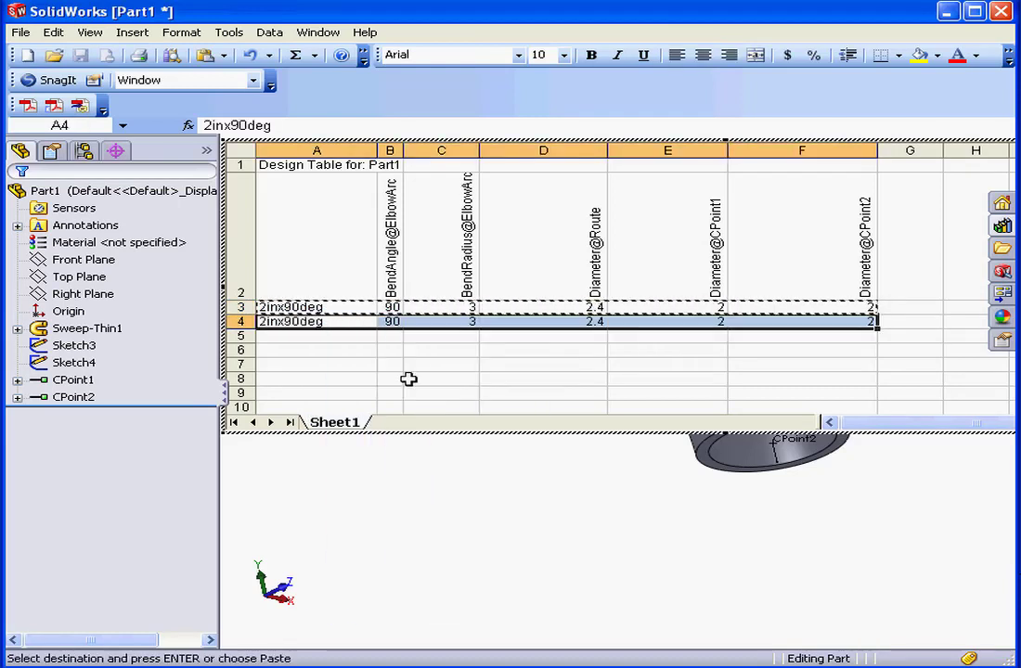
- Name row 4 3inx90deg with bend radius 4.5, route diameter 3.4 and end diameter 3
{"action": "double_click", "coordinate": [293, 322]}
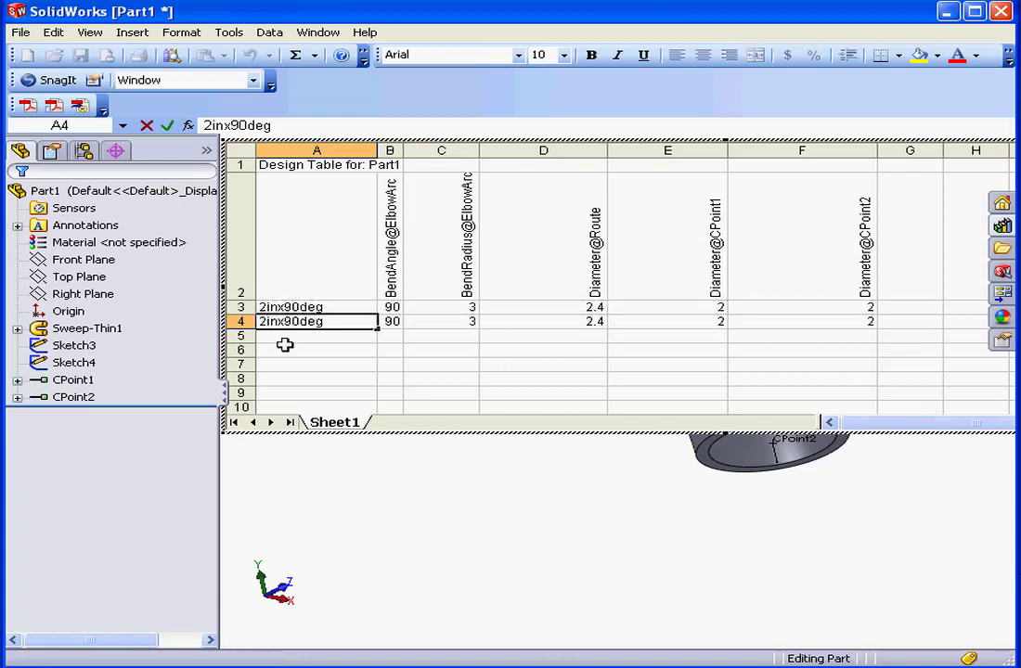
{"action": "key", "text": "BackSpace"}
{"action": "type", "text": "3"}
{"action": "left_click", "coordinate": [472, 324]}
{"action": "type", "text": "4.5"}
{"action": "left_click", "coordinate": [597, 321]}
{"action": "double_click", "coordinate": [598, 321]}
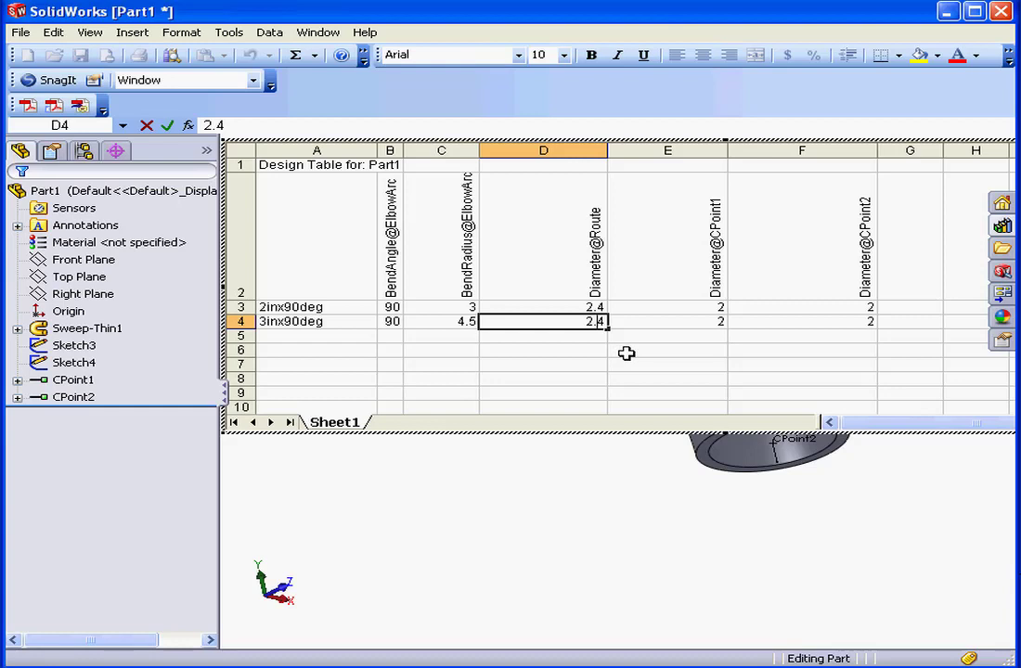
{"action": "key", "text": "BackSpace"}
{"action": "type", "text": "3"}
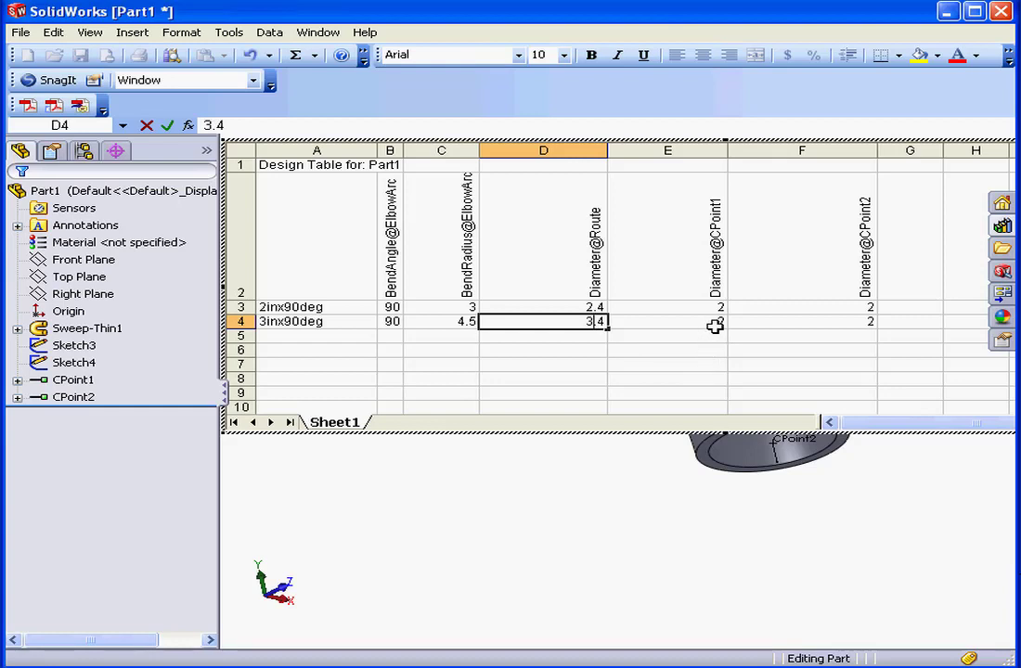
{"action": "left_click", "coordinate": [719, 321]}
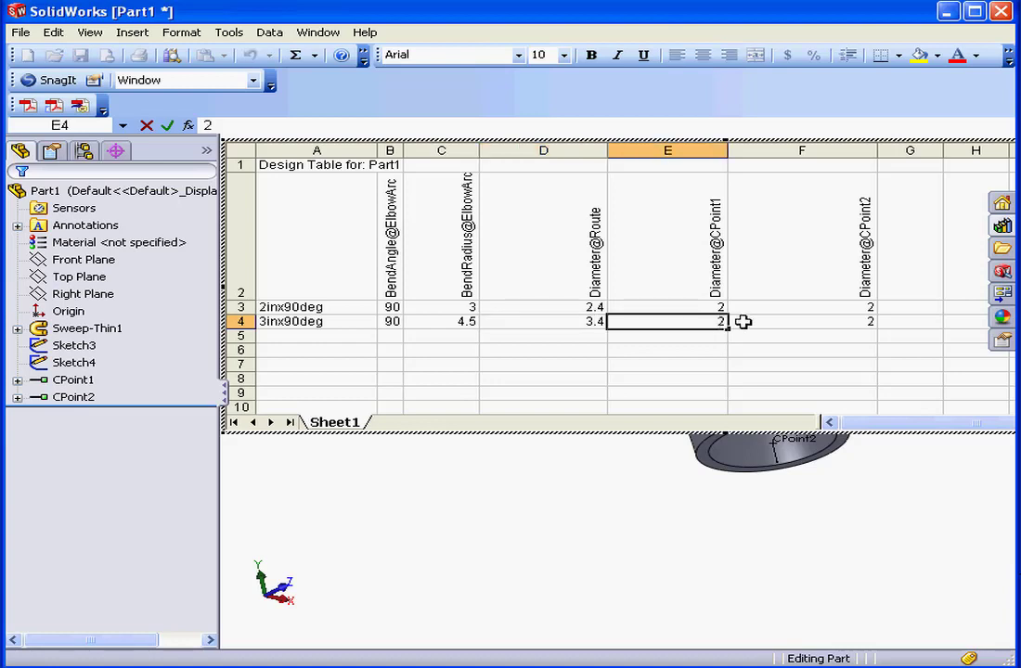
{"action": "left_click", "coordinate": [870, 321]}
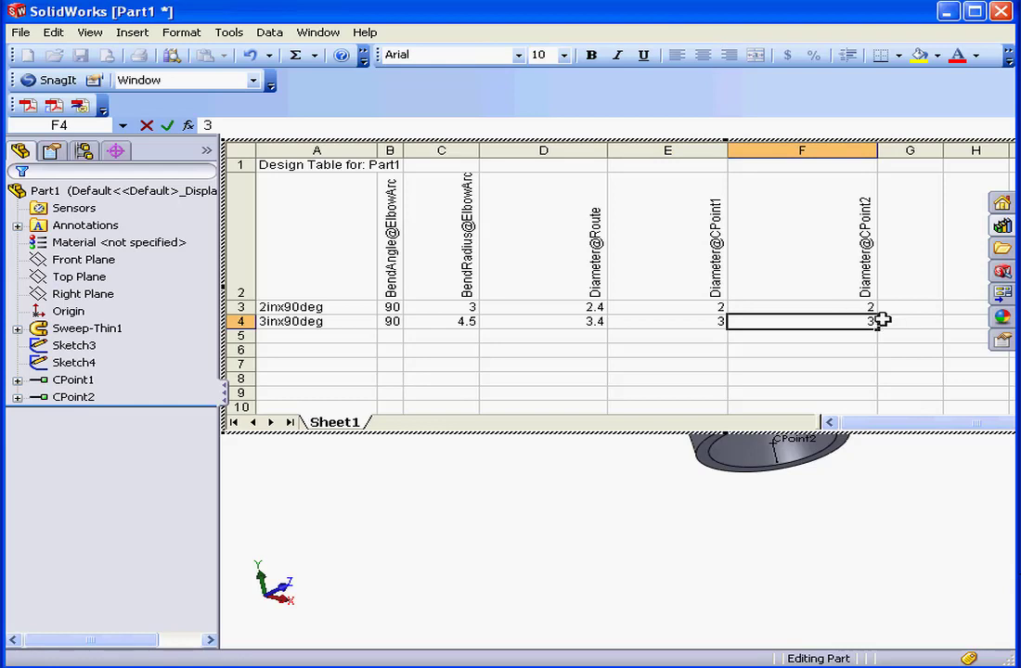
- Close the design table, accept the generated configurations, and activate 3inx90deg
{"action": "left_click", "coordinate": [551, 499]}
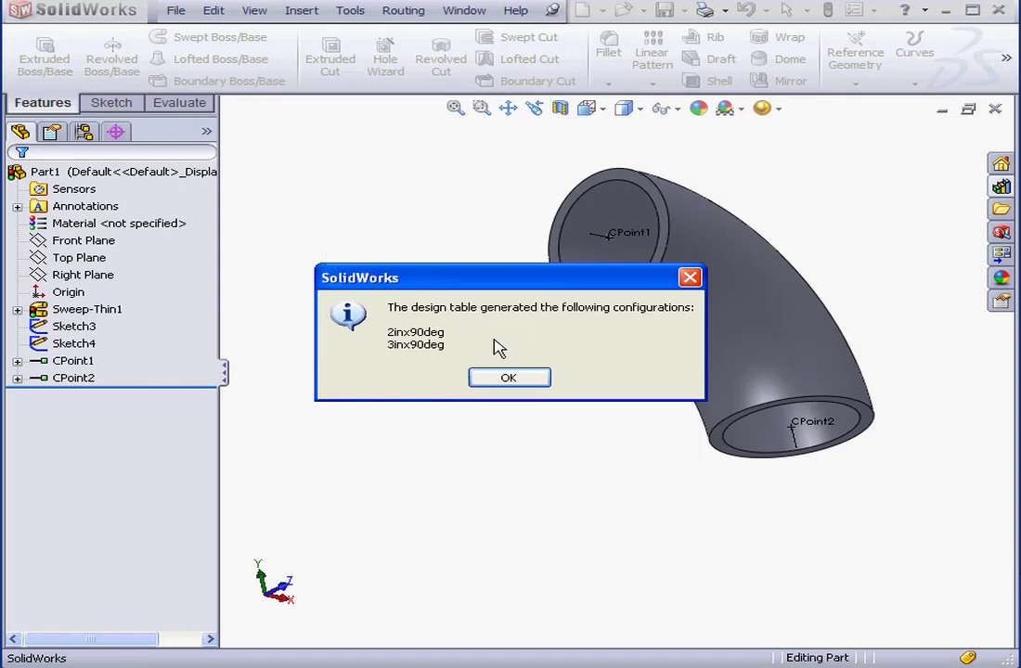
{"action": "left_click", "coordinate": [523, 387]}
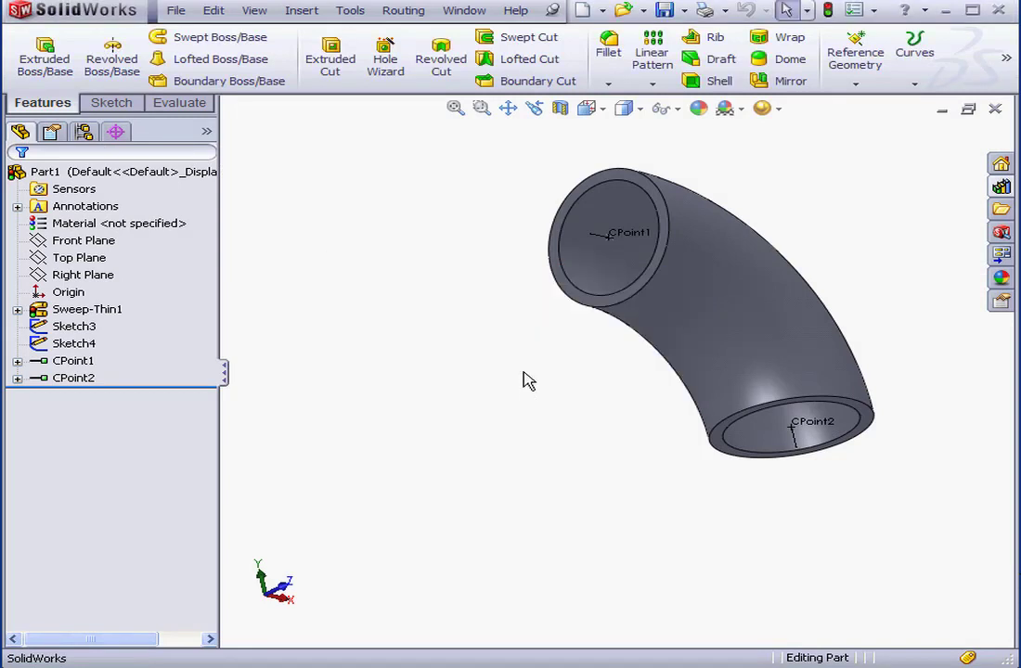
{"action": "left_click", "coordinate": [84, 133]}
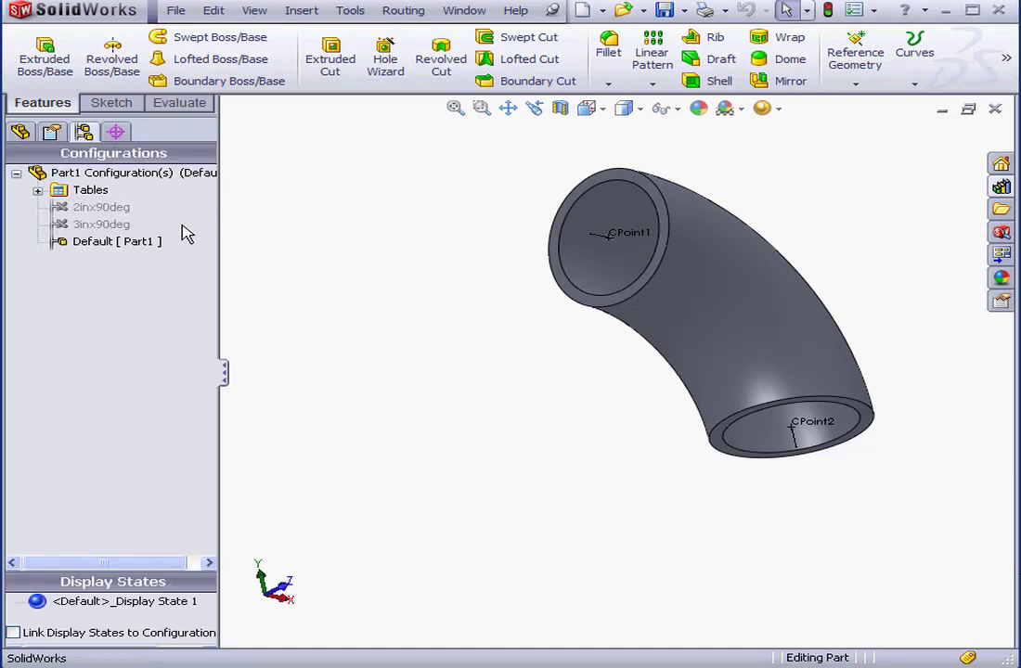
{"action": "double_click", "coordinate": [104, 225]}
- Delete the Default configuration and confirm the deletion
{"action": "left_click", "coordinate": [110, 243]}
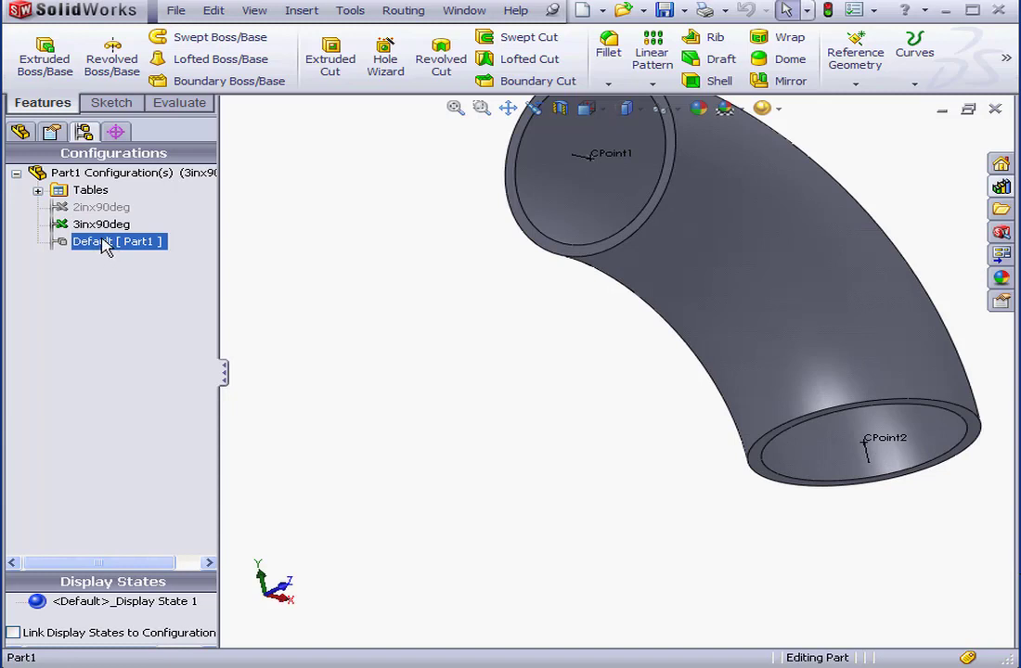
{"action": "right_click", "coordinate": [106, 246]}
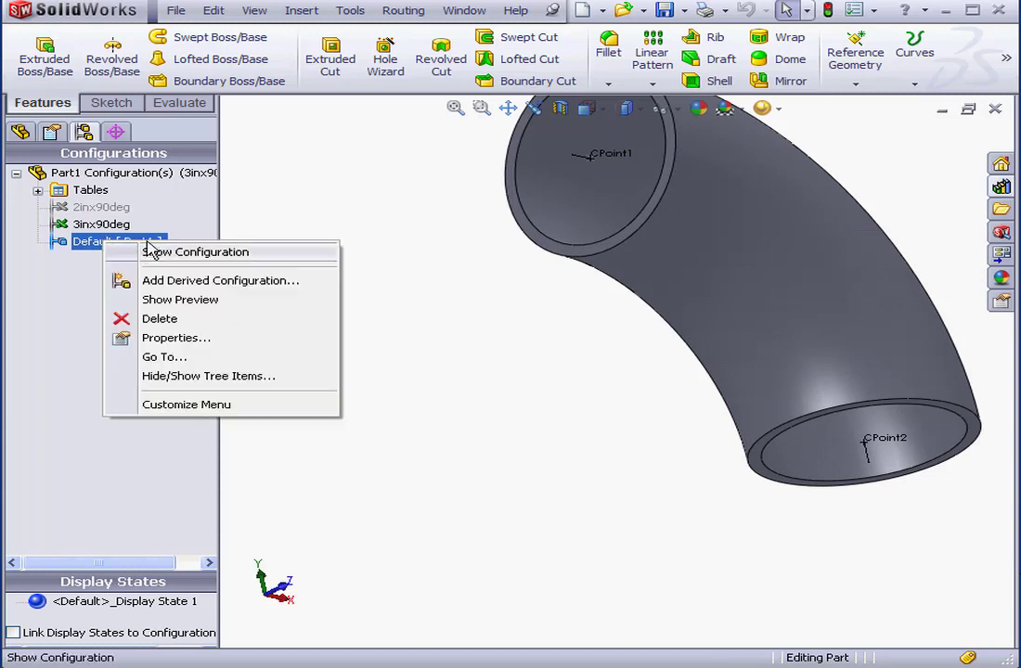
{"action": "left_click", "coordinate": [181, 318]}
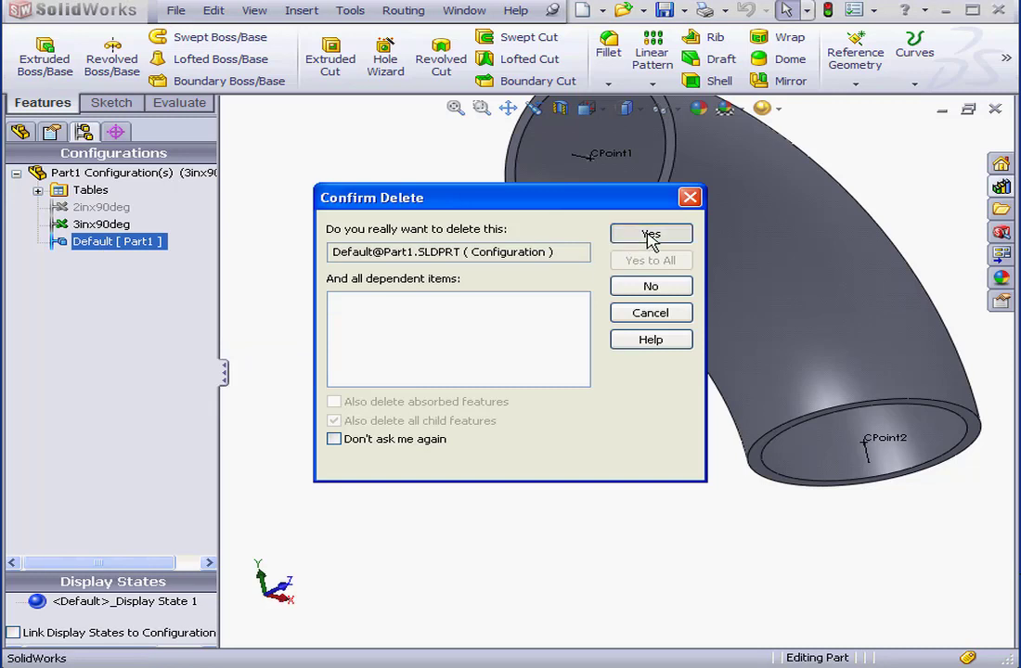
{"action": "left_click", "coordinate": [650, 235]}
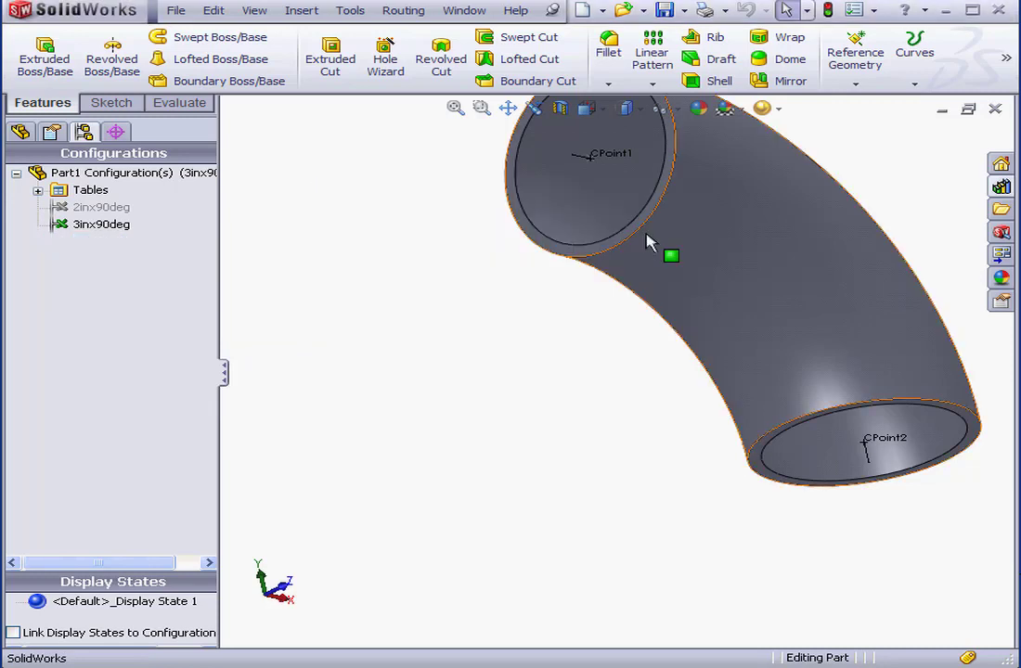
- Save the elbow part with the file name 104
{"action": "left_click", "coordinate": [663, 9]}
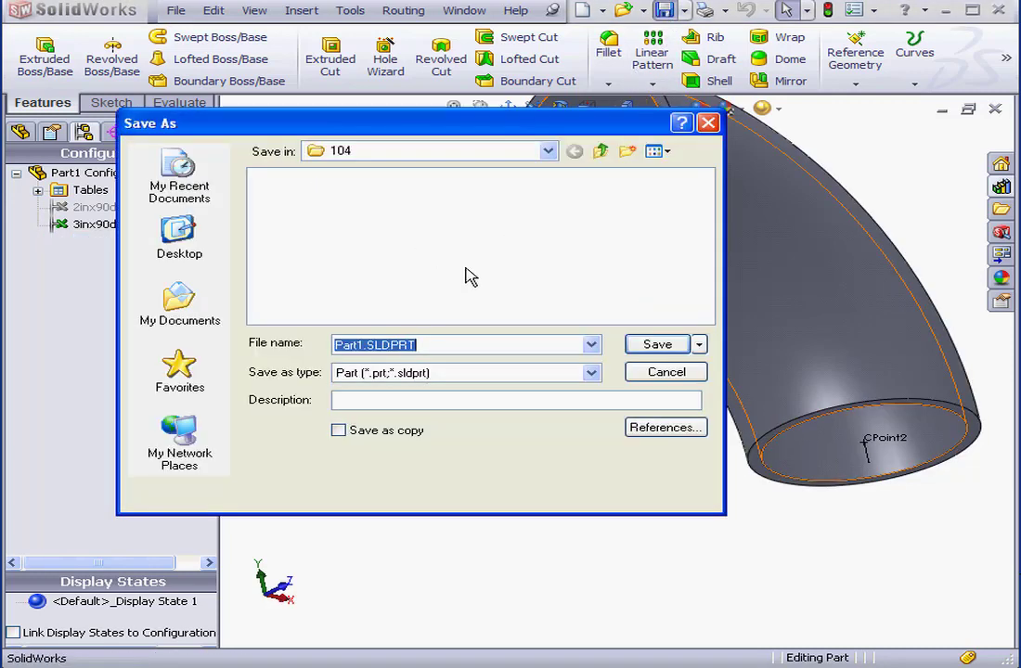
{"action": "type", "text": "10"}
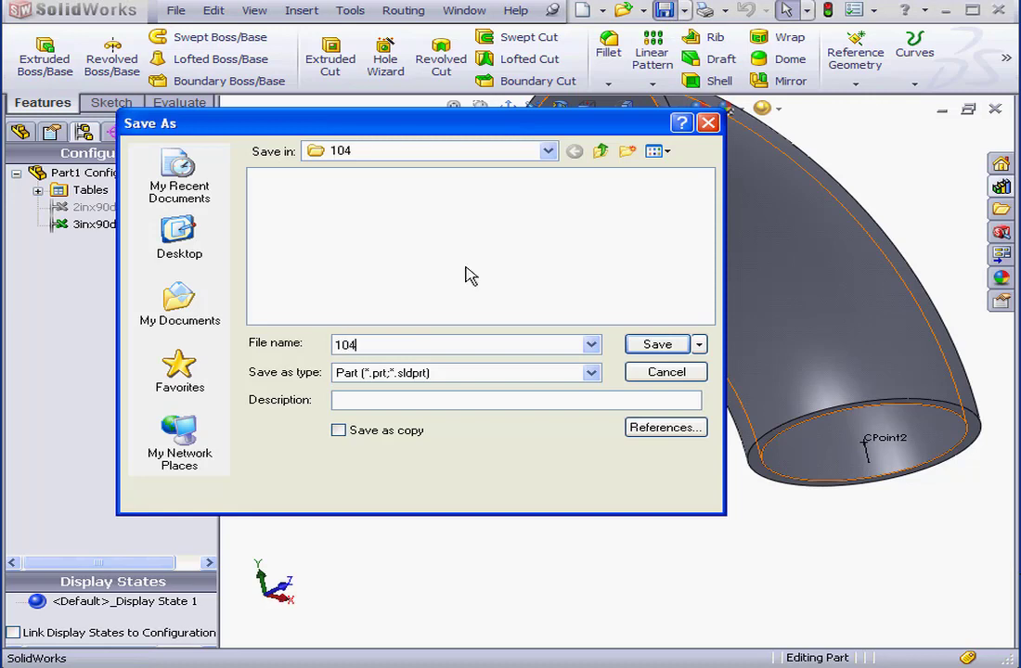
{"action": "type", "text": "4"}
{"action": "left_click", "coordinate": [656, 344]}
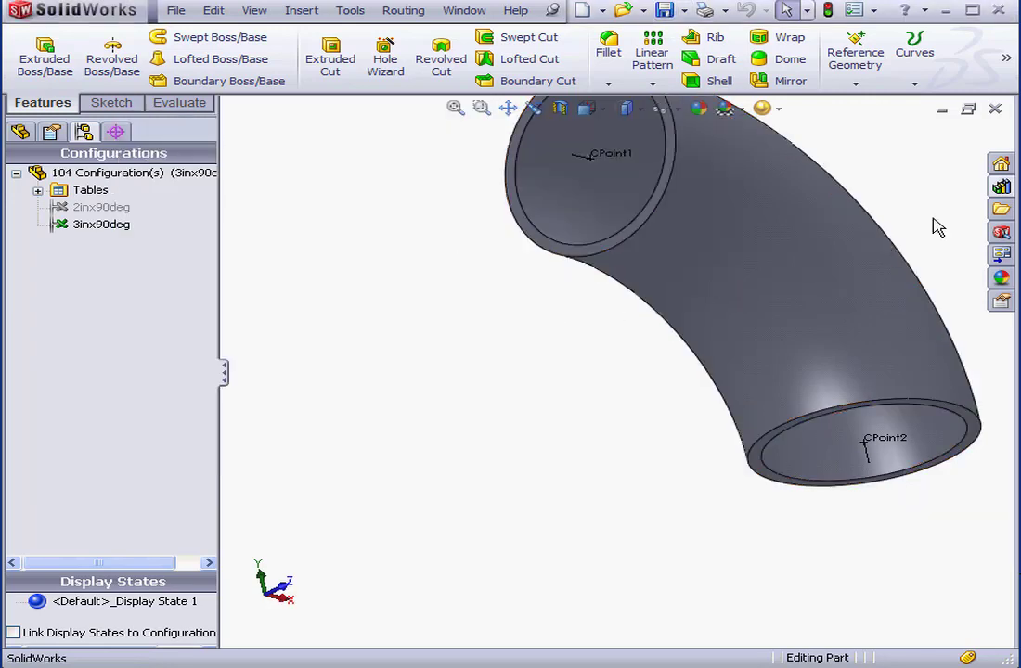
- Pin the Design Library open and expand routing > piping > elbows > 90 degrees
{"action": "left_click", "coordinate": [1001, 187]}
{"action": "left_click", "coordinate": [793, 175]}
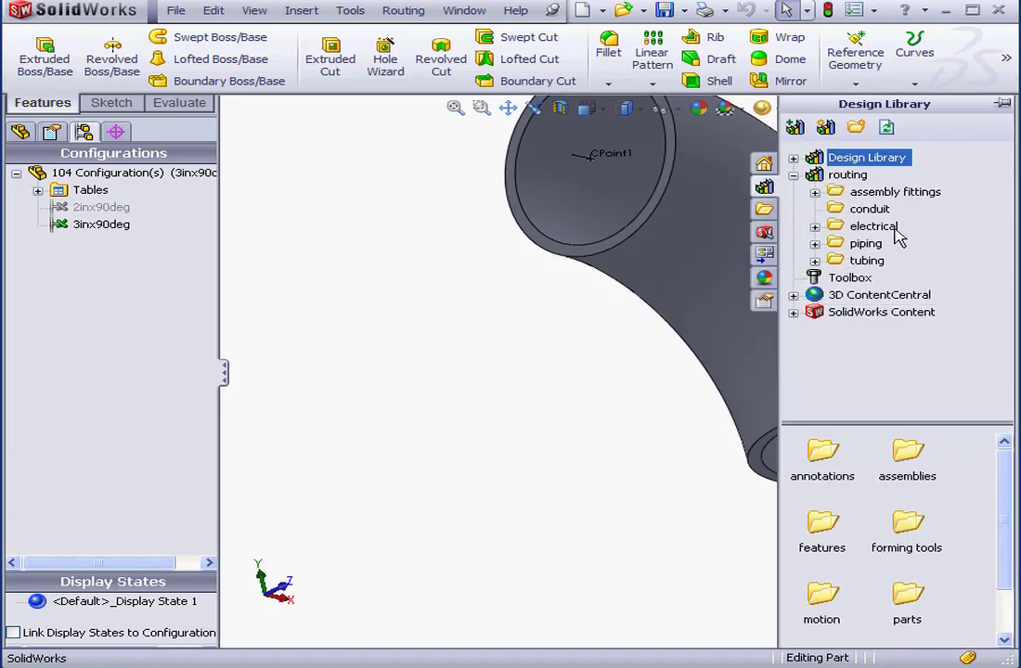
{"action": "left_click", "coordinate": [1002, 104]}
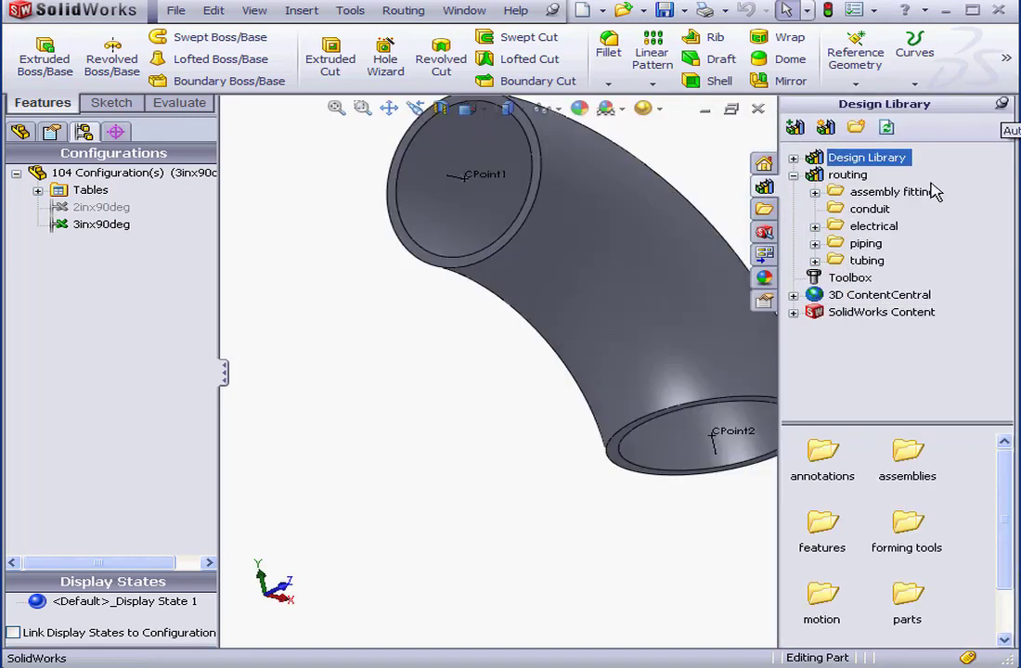
{"action": "left_click", "coordinate": [814, 244]}
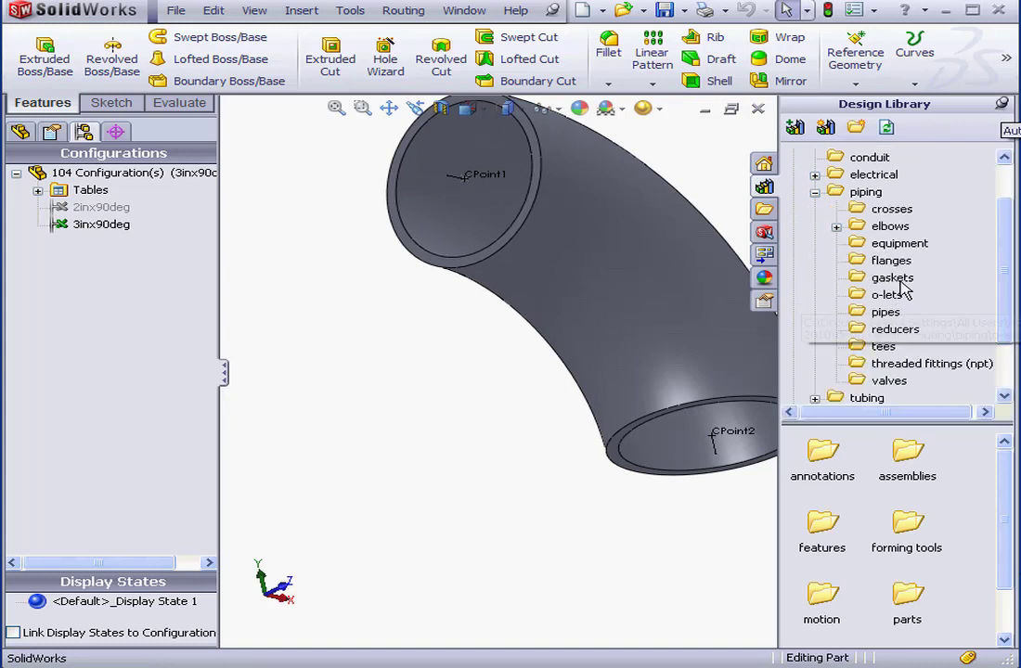
{"action": "left_click", "coordinate": [837, 227]}
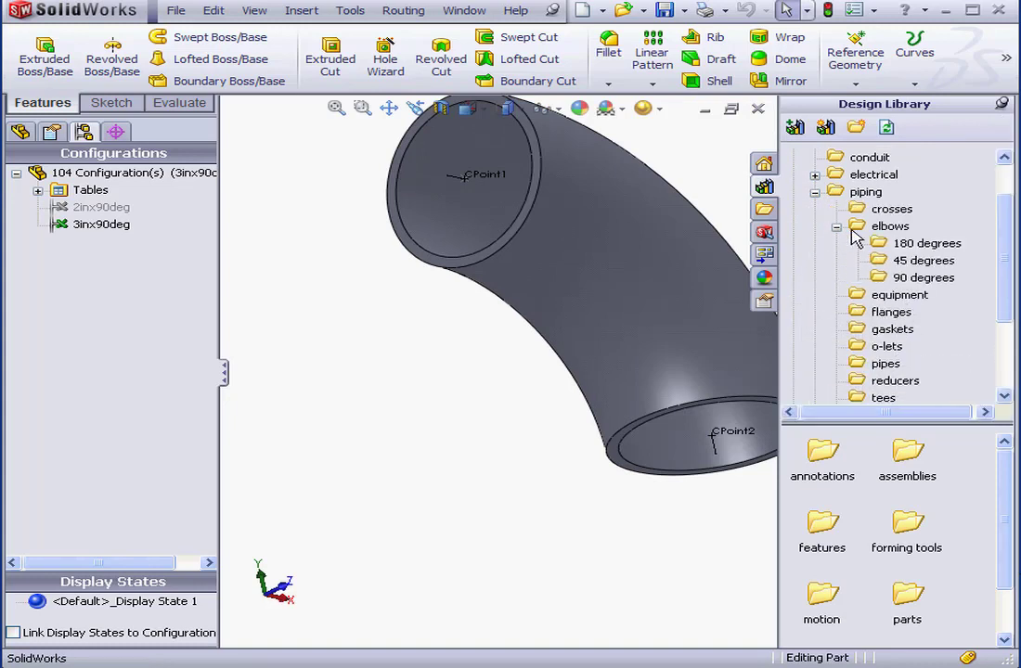
{"action": "left_click", "coordinate": [902, 278]}
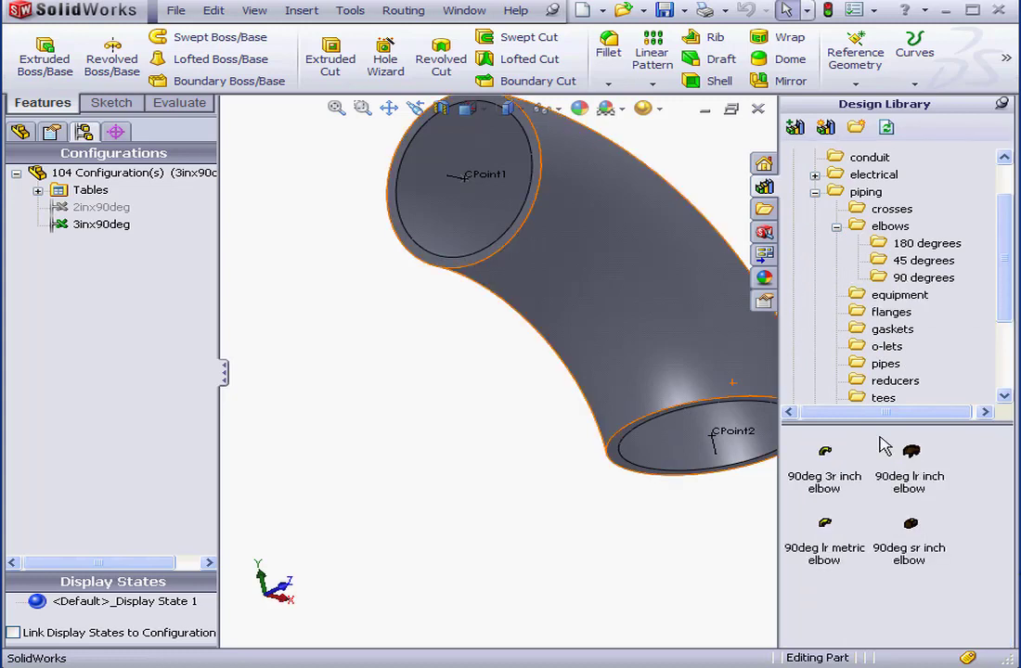
- Drag part 104 into the 90 degrees folder and name it My Elbow
{"action": "left_click", "coordinate": [97, 175]}
{"action": "left_click_drag", "start_coordinate": [97, 176], "coordinate": [847, 587]}
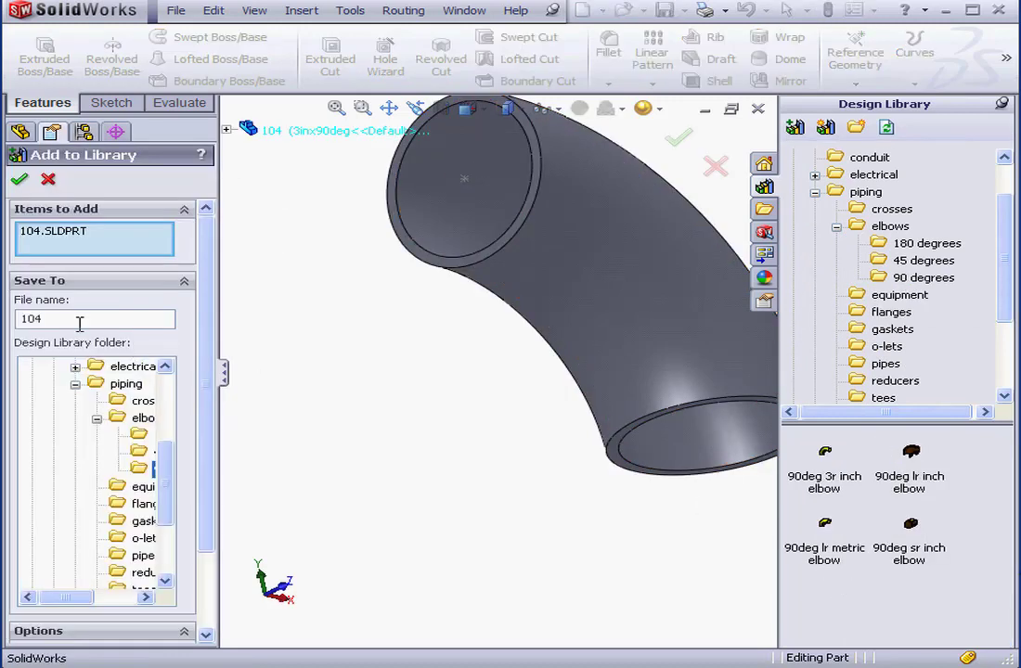
{"action": "left_click_drag", "start_coordinate": [78, 322], "coordinate": [13, 336]}
{"action": "type", "text": "My Elbow"}
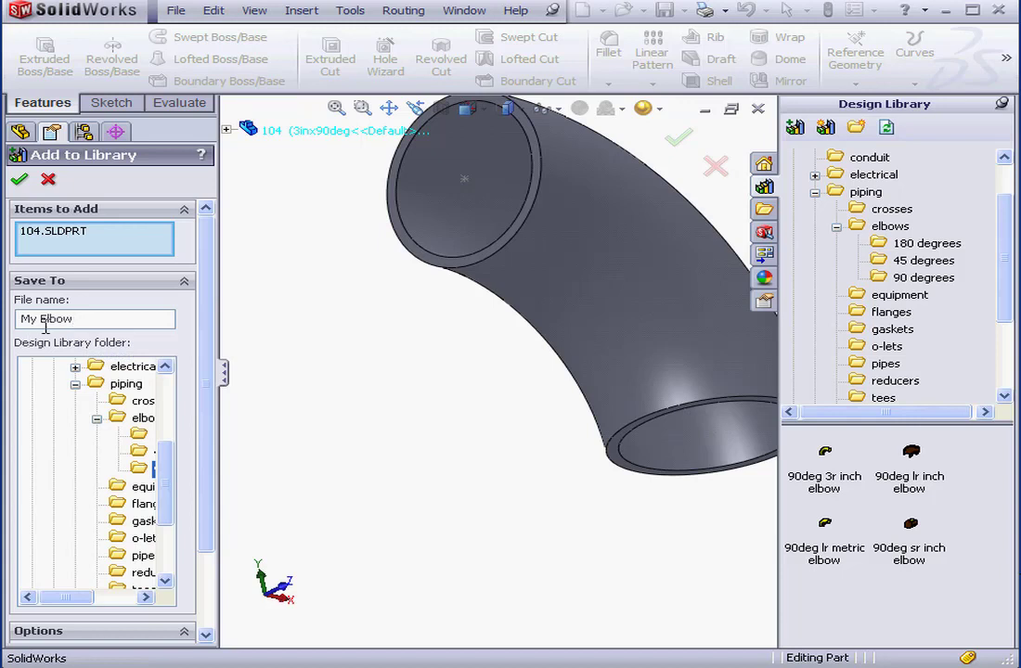
{"action": "left_click", "coordinate": [19, 181]}
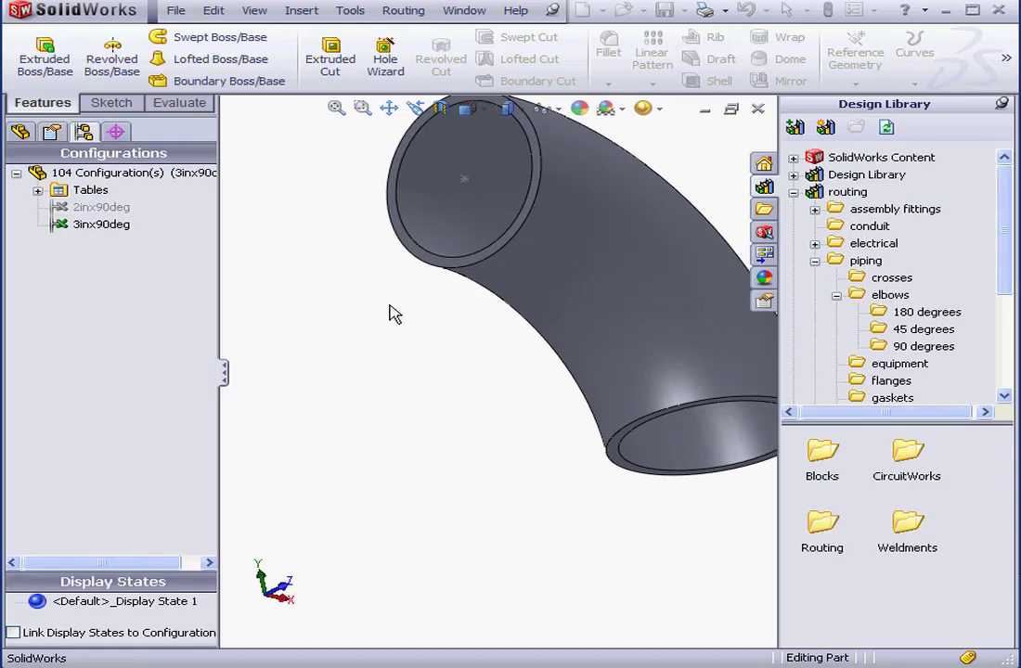
- Show feature dimensions, reposition the 0.200 thickness, and read its name D1@Sweep-Thin1
{"action": "left_click", "coordinate": [1002, 103]}
{"action": "left_click", "coordinate": [21, 131]}
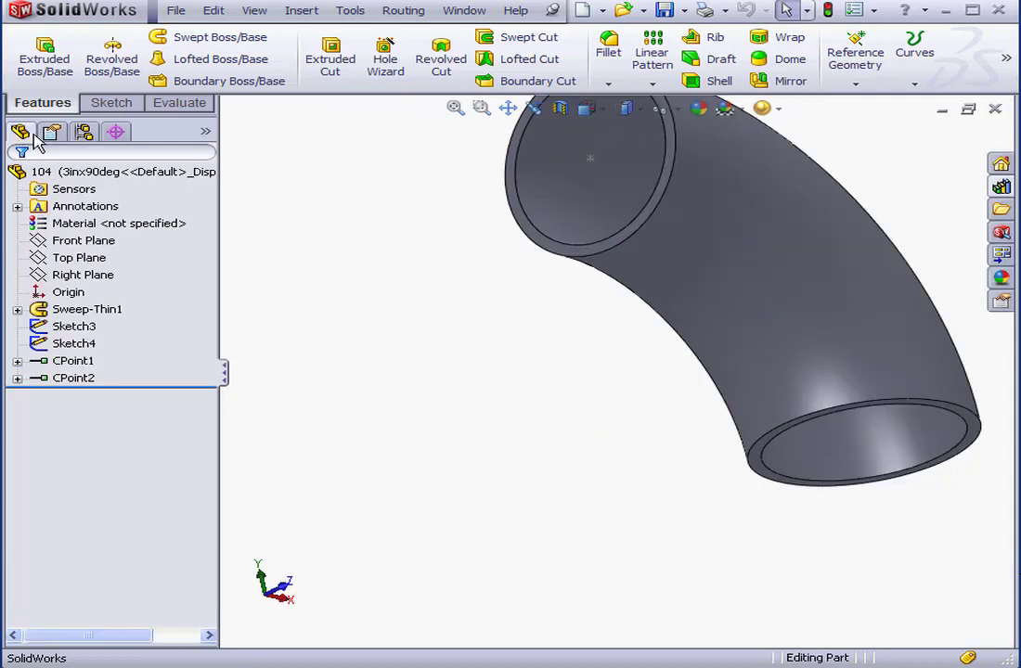
{"action": "right_click", "coordinate": [76, 212]}
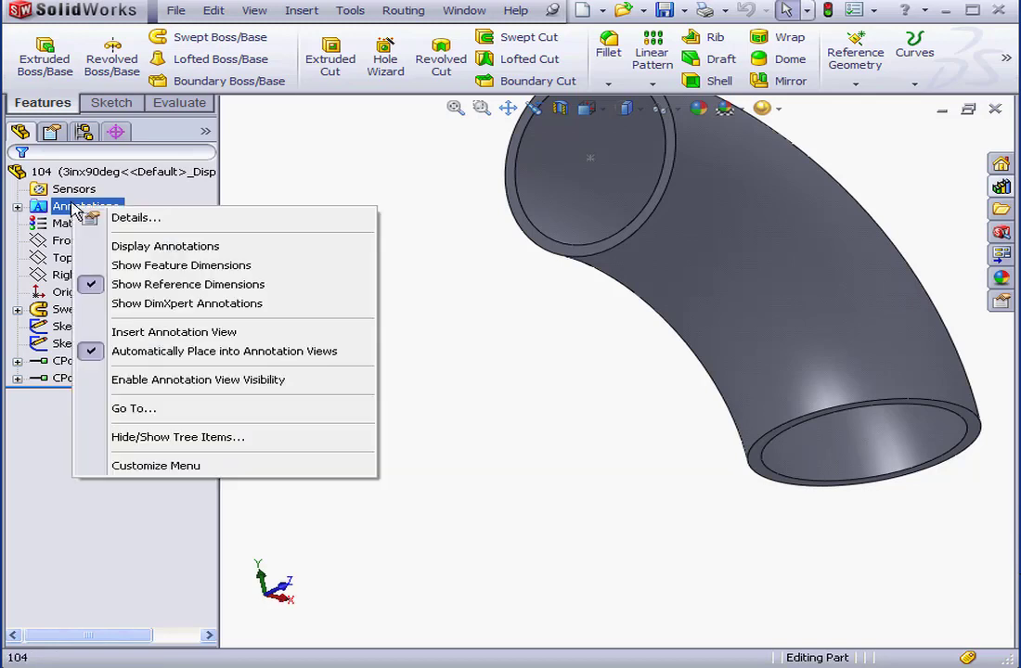
{"action": "left_click", "coordinate": [188, 267]}
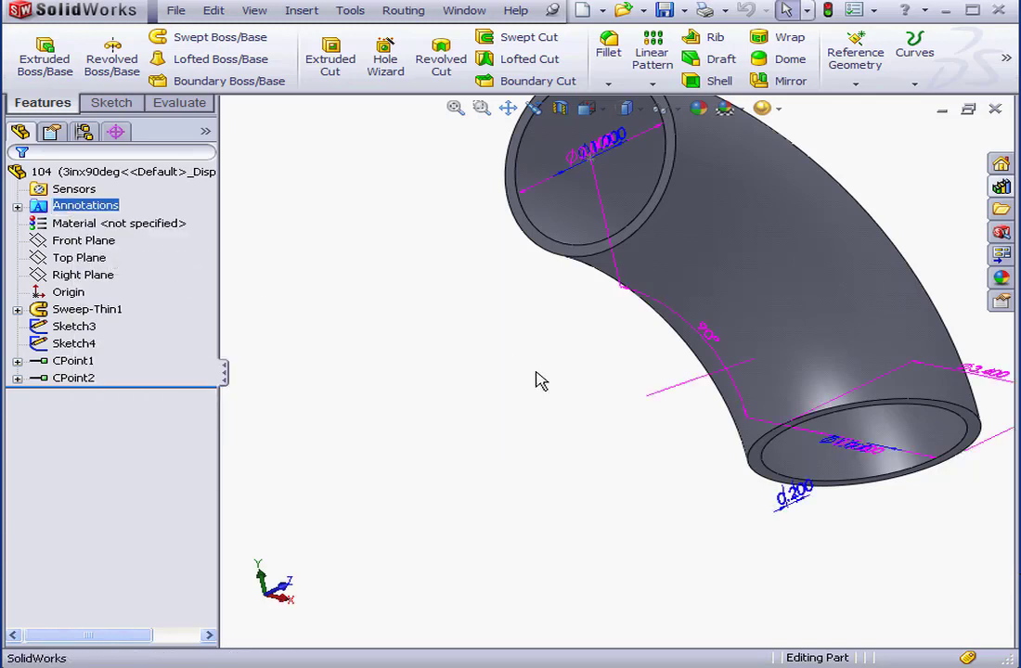
{"action": "left_click_drag", "start_coordinate": [796, 496], "coordinate": [803, 540]}
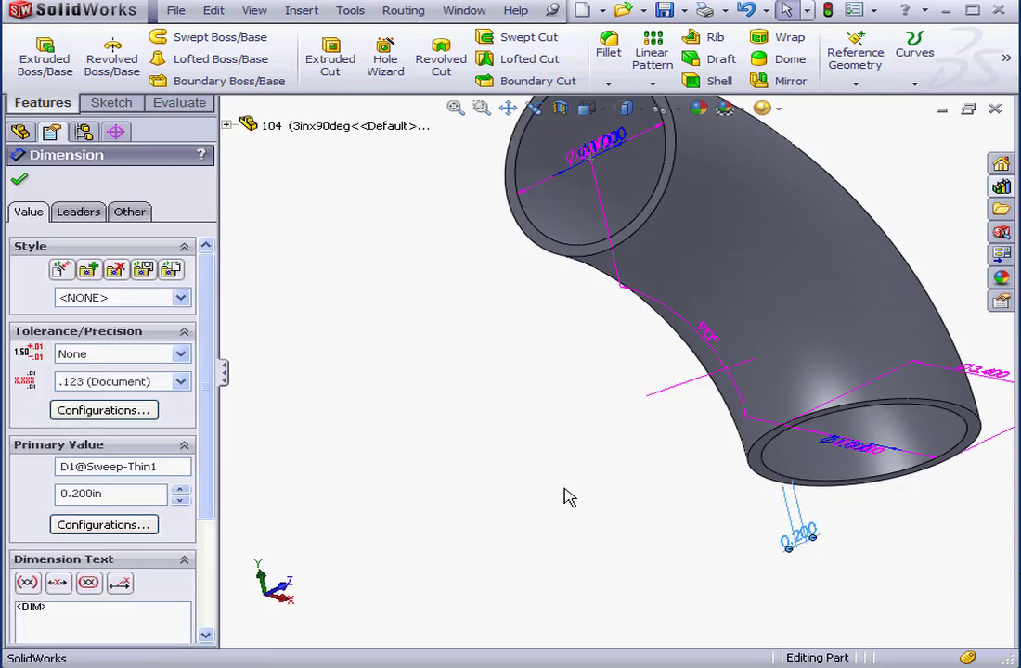
{"action": "left_click_drag", "start_coordinate": [160, 466], "coordinate": [32, 476]}
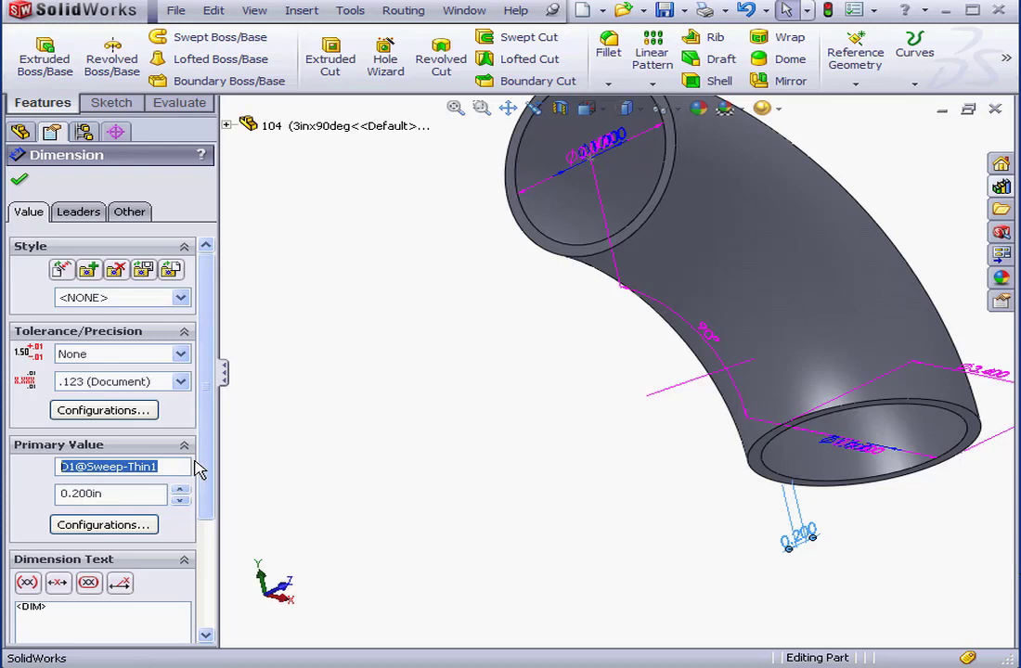
{"action": "left_click", "coordinate": [18, 179]}
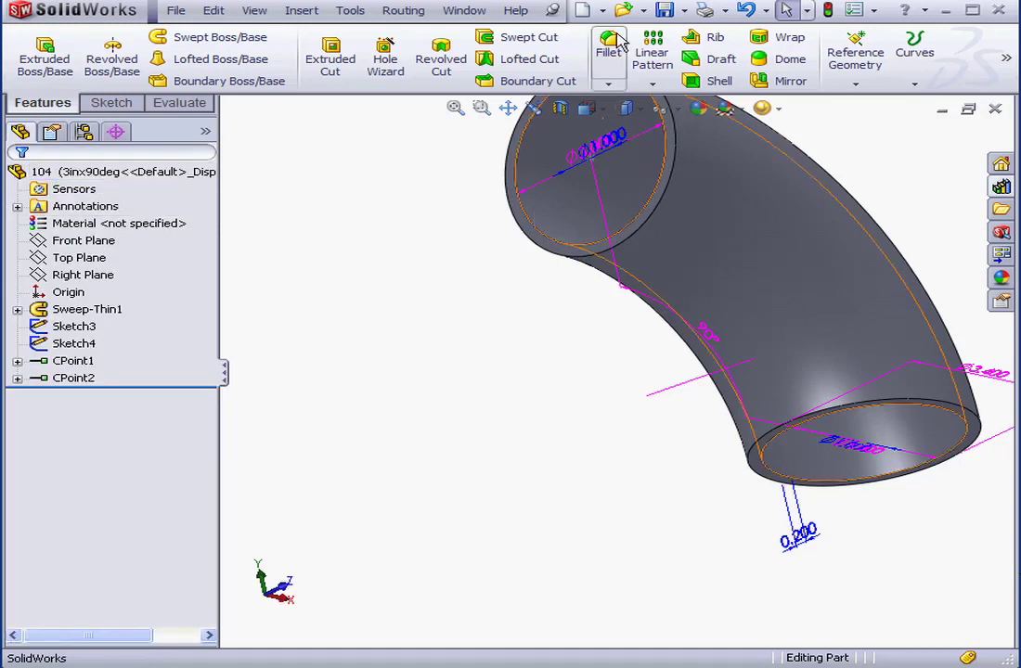
- Create a new assembly document, skipping the starting component
{"action": "left_click", "coordinate": [602, 10]}
{"action": "left_click", "coordinate": [598, 50]}
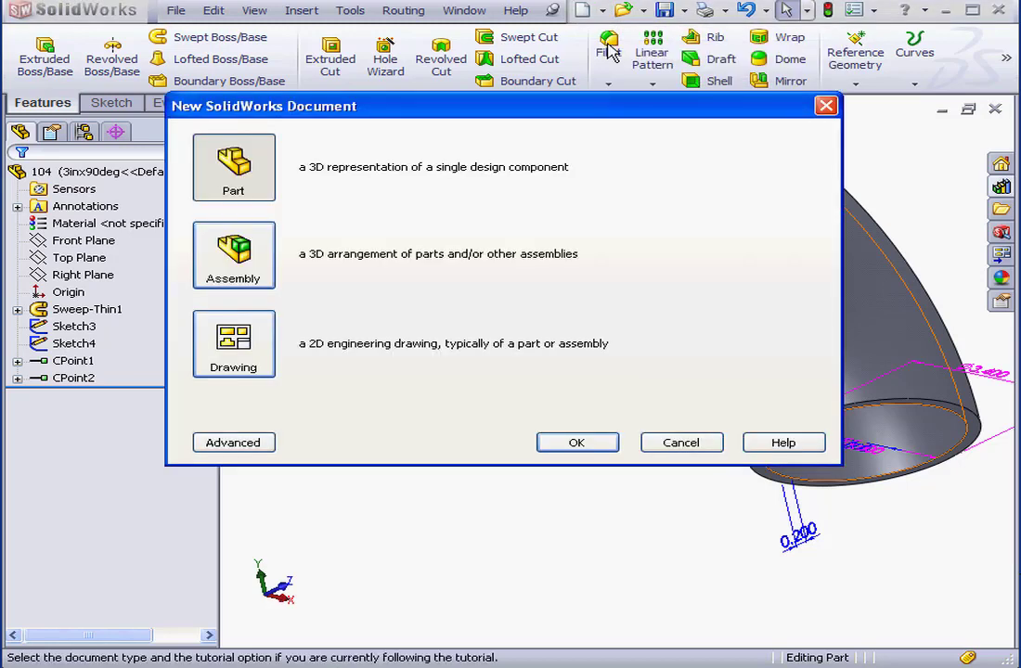
{"action": "left_click", "coordinate": [572, 443]}
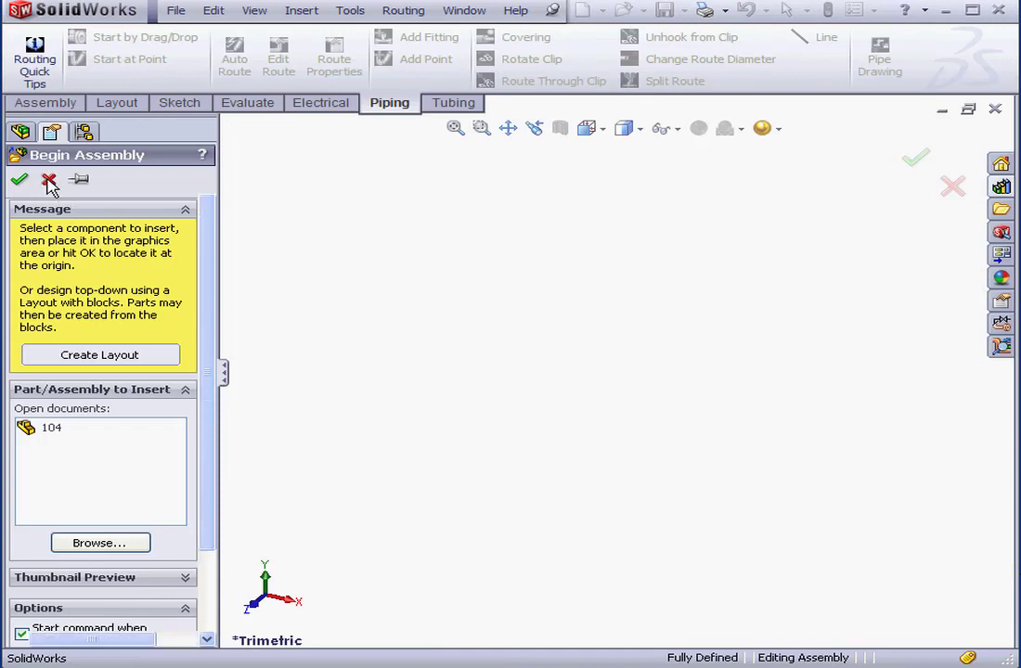
{"action": "left_click", "coordinate": [49, 179]}
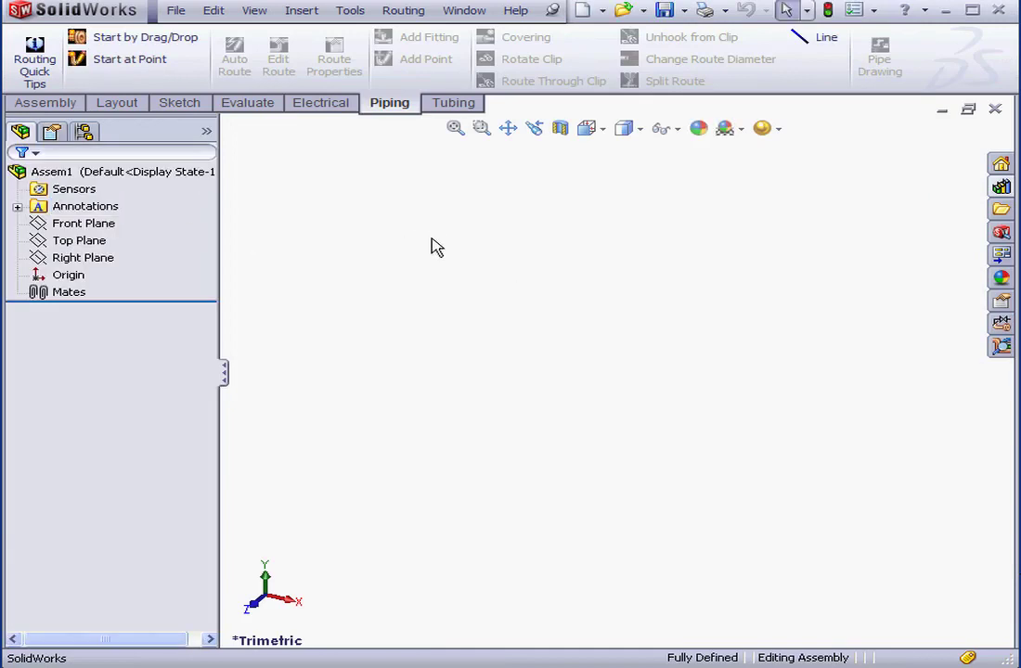
- Place a Socket Flange 150-NPS2 socket weld flange from the Design Library
{"action": "left_click", "coordinate": [1001, 186]}
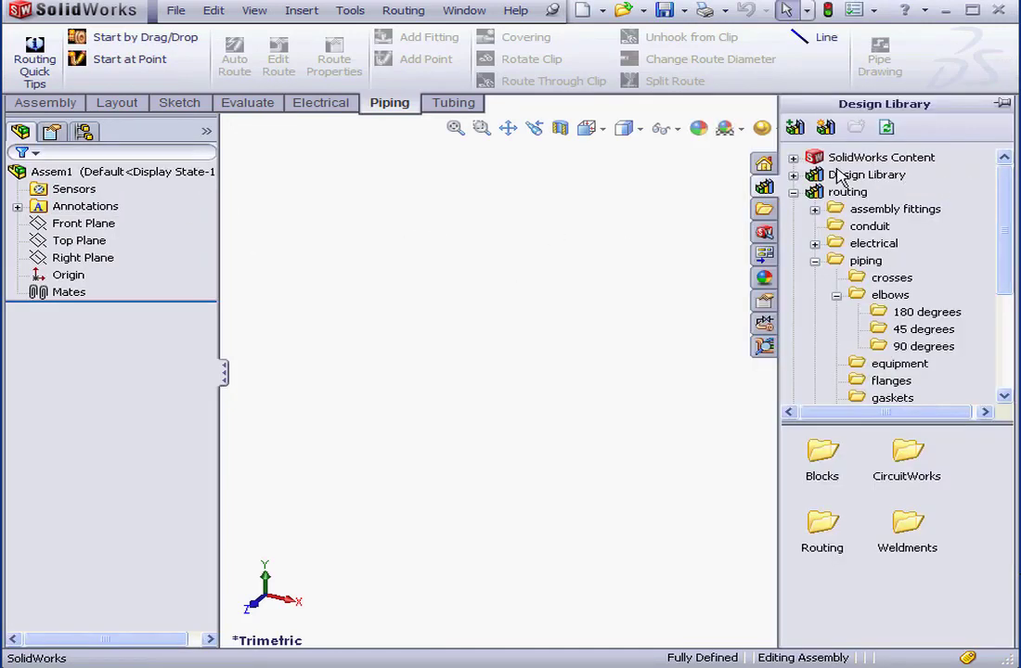
{"action": "left_click", "coordinate": [896, 382]}
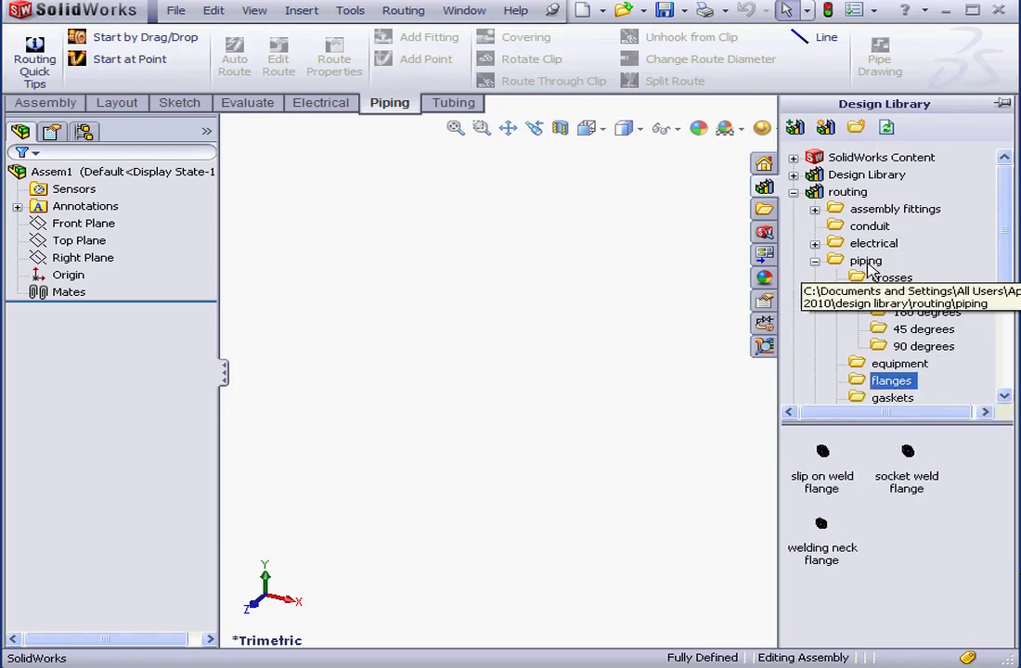
{"action": "mouse_move", "coordinate": [909, 453]}
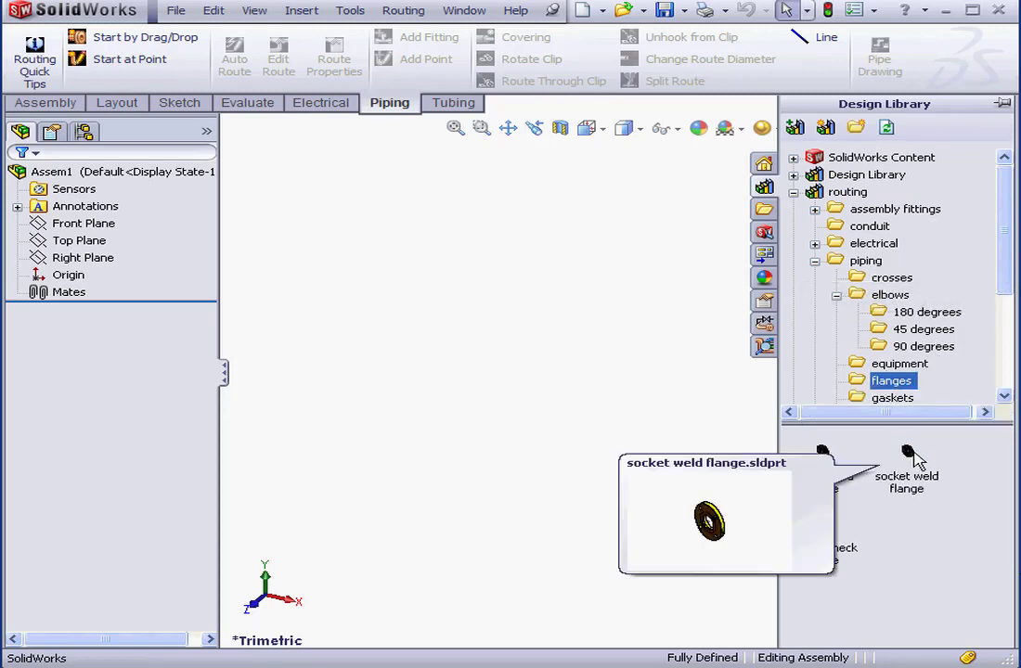
{"action": "left_click_drag", "start_coordinate": [909, 453], "coordinate": [420, 418]}
{"action": "left_click", "coordinate": [685, 245]}
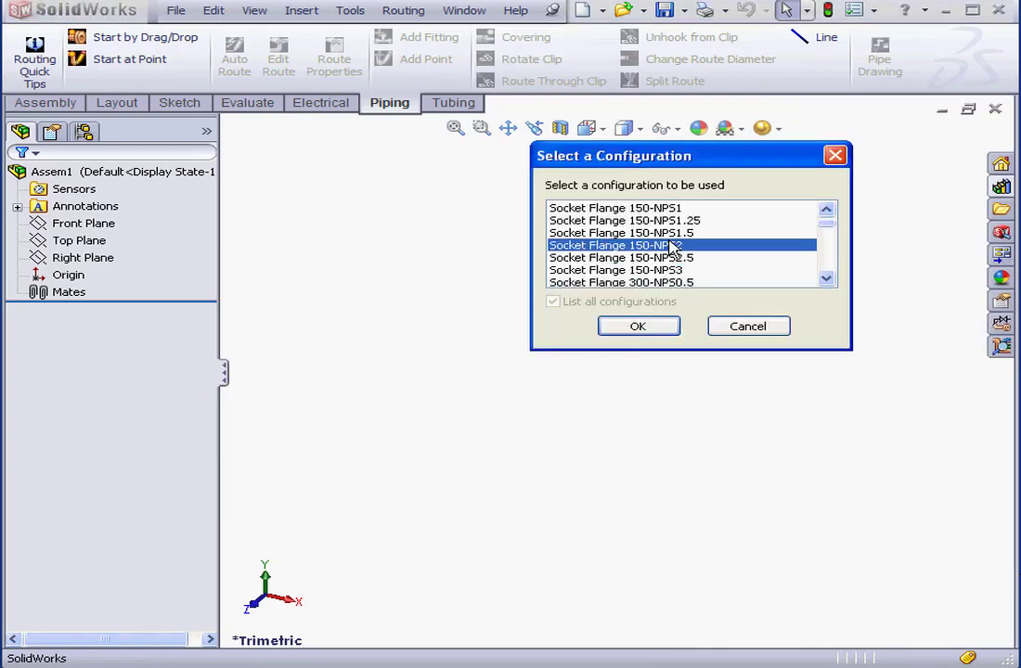
{"action": "left_click", "coordinate": [660, 334]}
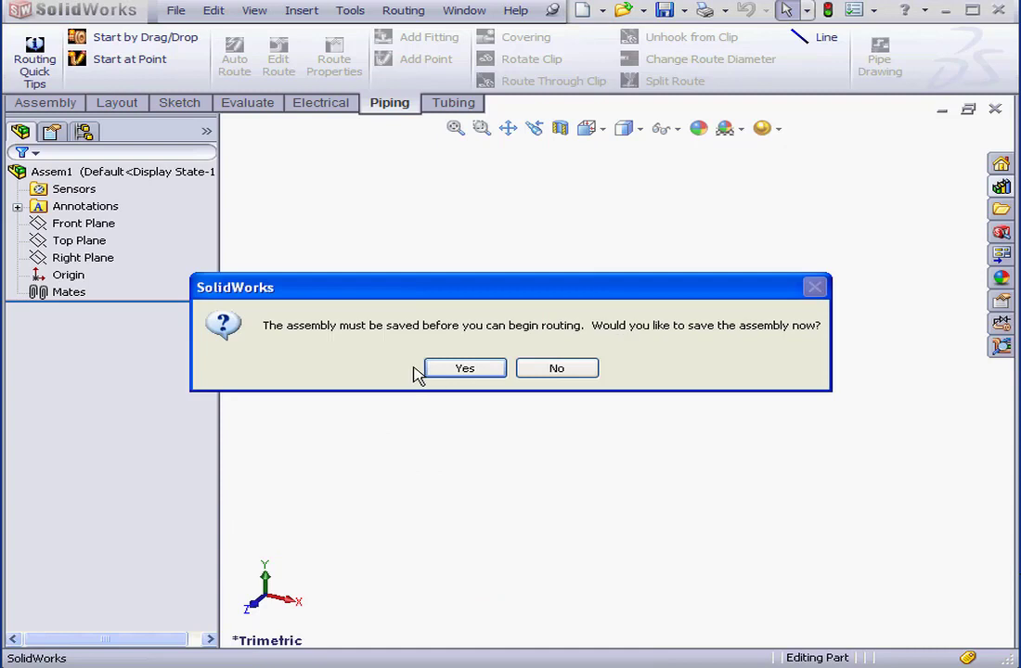
- Save the assembly as 104 before routing
{"action": "left_click", "coordinate": [465, 368]}
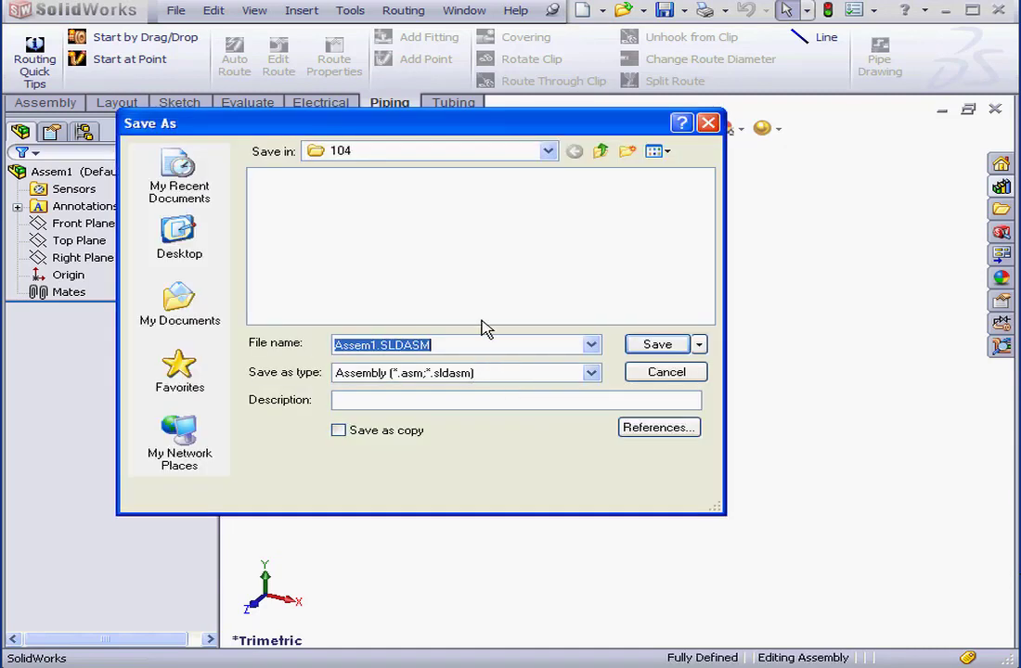
{"action": "type", "text": "104"}
{"action": "left_click", "coordinate": [670, 353]}
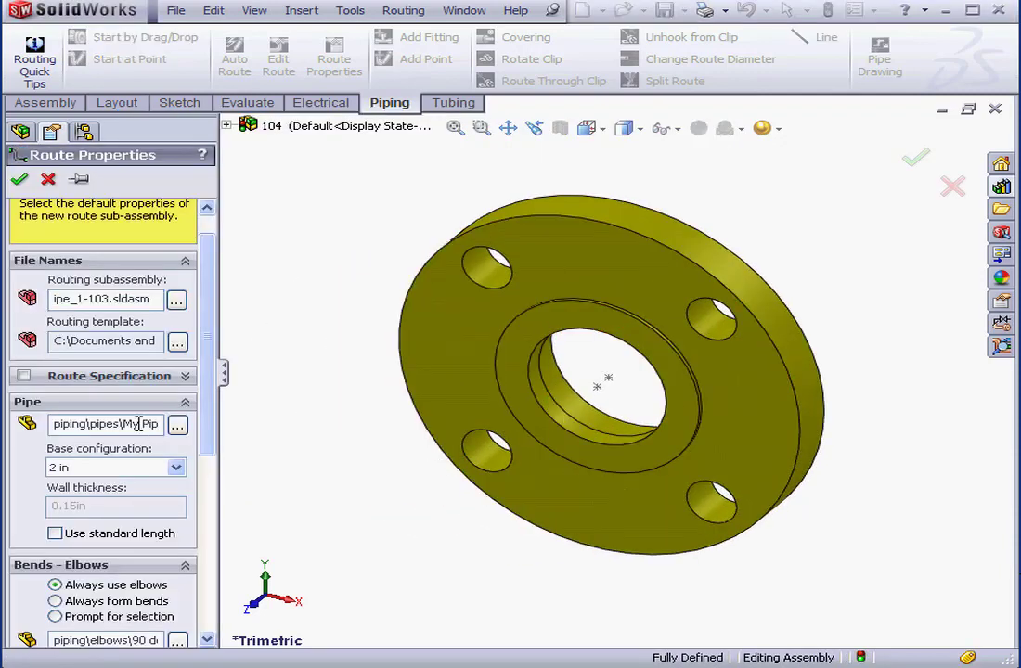
- Replace the route's elbow file with My Elbow.sldprt and review the 2inx90deg settings
{"action": "left_click_drag", "start_coordinate": [123, 423], "coordinate": [176, 426]}
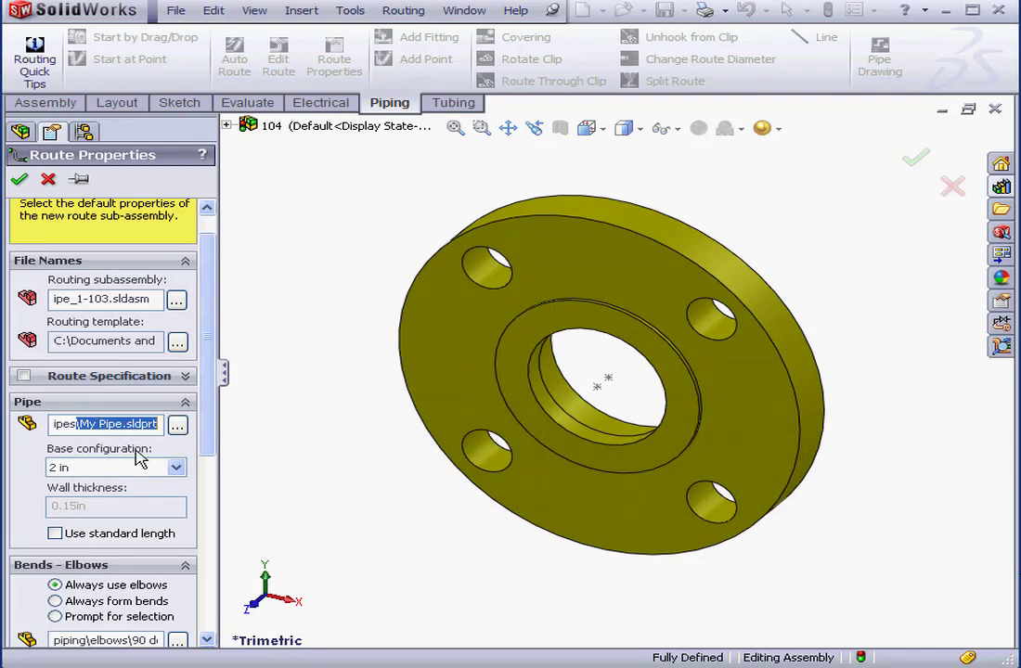
{"action": "left_click_drag", "start_coordinate": [212, 454], "coordinate": [213, 546]}
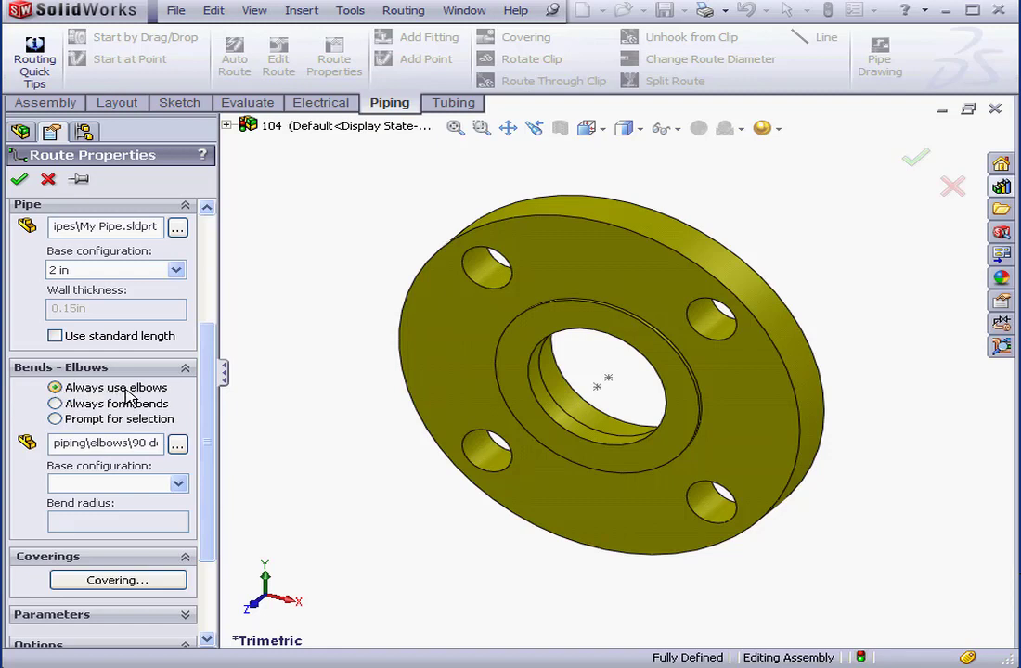
{"action": "left_click", "coordinate": [177, 445]}
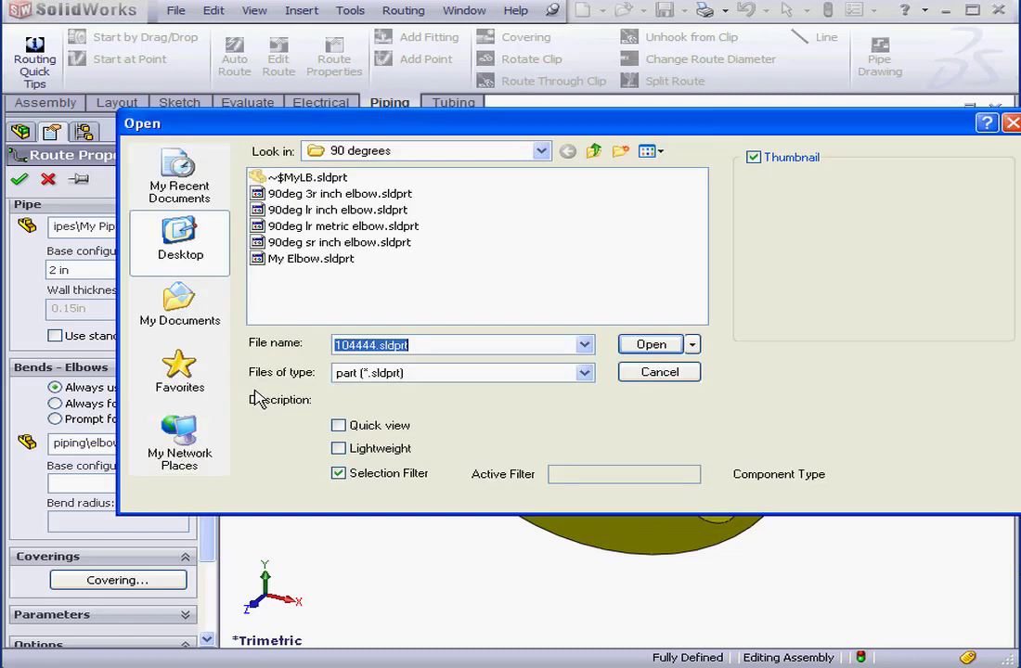
{"action": "left_click", "coordinate": [324, 260]}
{"action": "left_click", "coordinate": [649, 344]}
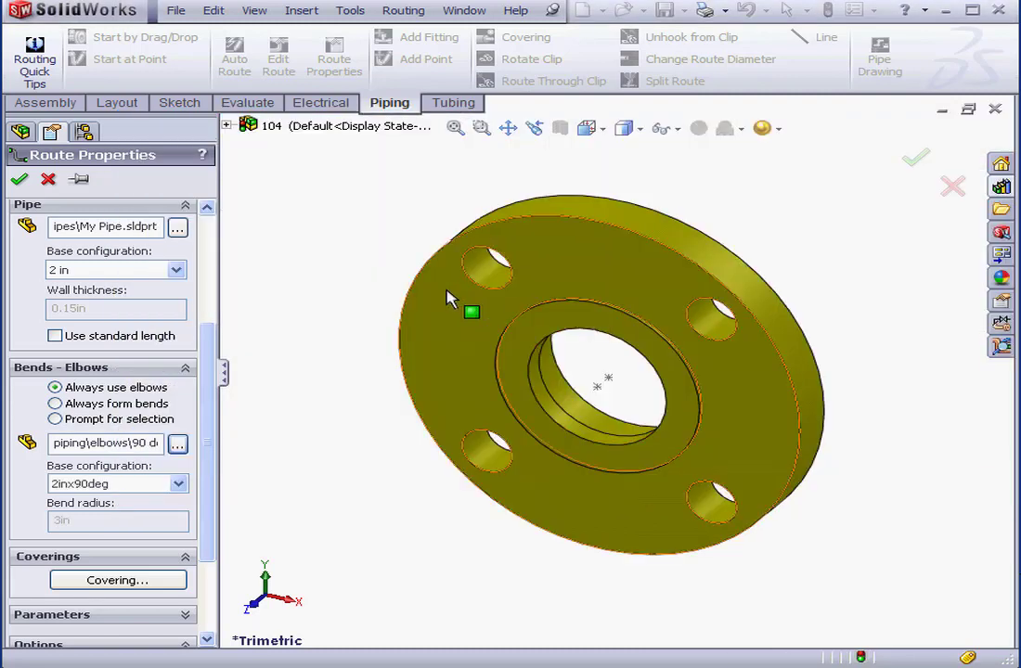
{"action": "scroll", "coordinate": [212, 440], "scroll_direction": "down", "scroll_amount": 3}
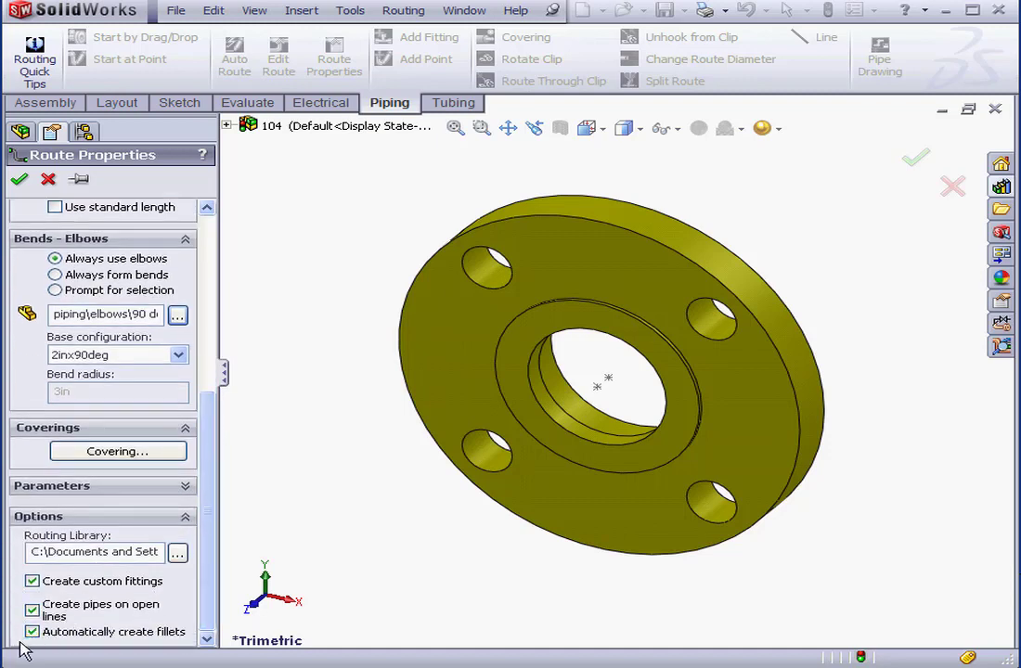
{"action": "left_click_drag", "start_coordinate": [209, 604], "coordinate": [228, 410]}
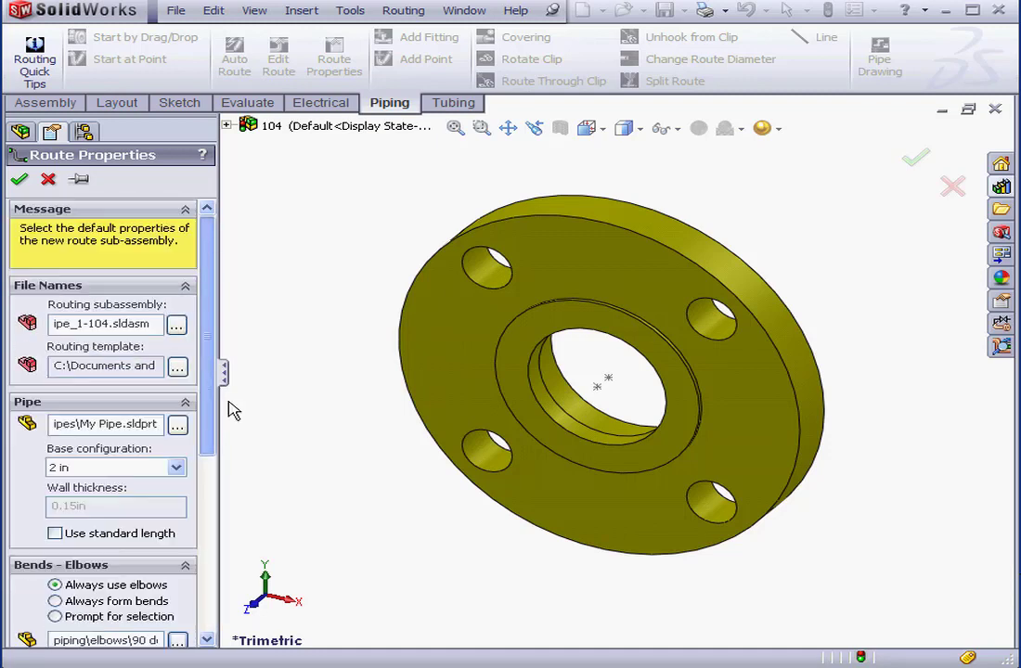
- Accept the route properties and orbit to a side view
{"action": "left_click", "coordinate": [22, 184]}
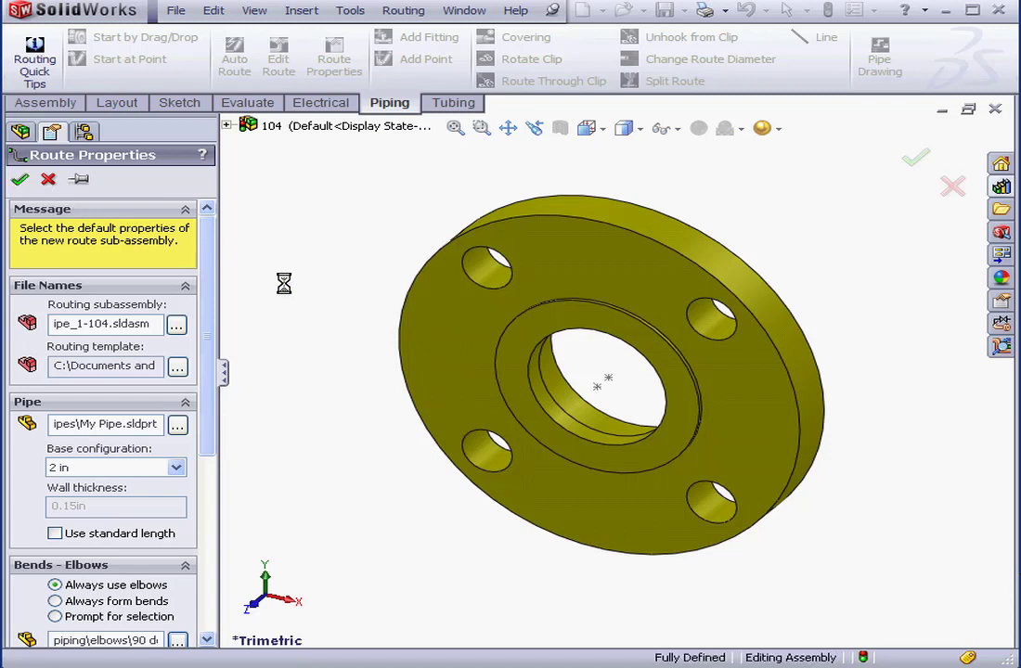
{"action": "scroll", "coordinate": [634, 303], "scroll_direction": "up", "scroll_amount": 5}
{"action": "mouse_move", "coordinate": [609, 301]}
{"action": "middle_mouse_down"}
{"action": "mouse_move", "coordinate": [566, 346]}
{"action": "mouse_move", "coordinate": [603, 320]}
{"action": "middle_mouse_up"}
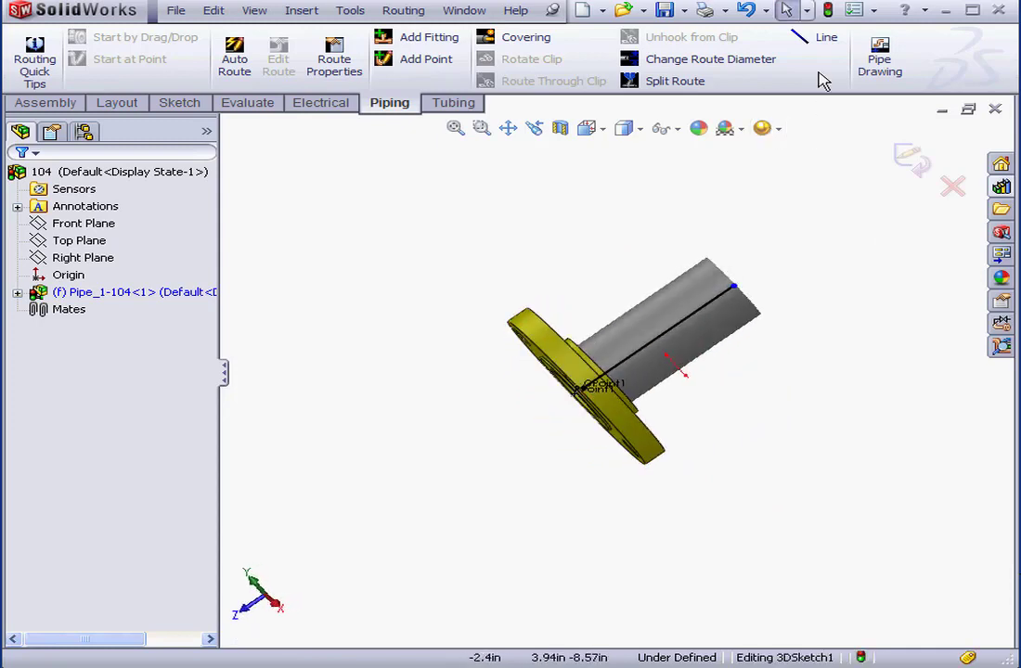
- Draw a route line from the pipe end to a second point, forming the elbow bend
{"action": "left_click", "coordinate": [800, 37]}
{"action": "left_click", "coordinate": [734, 286]}
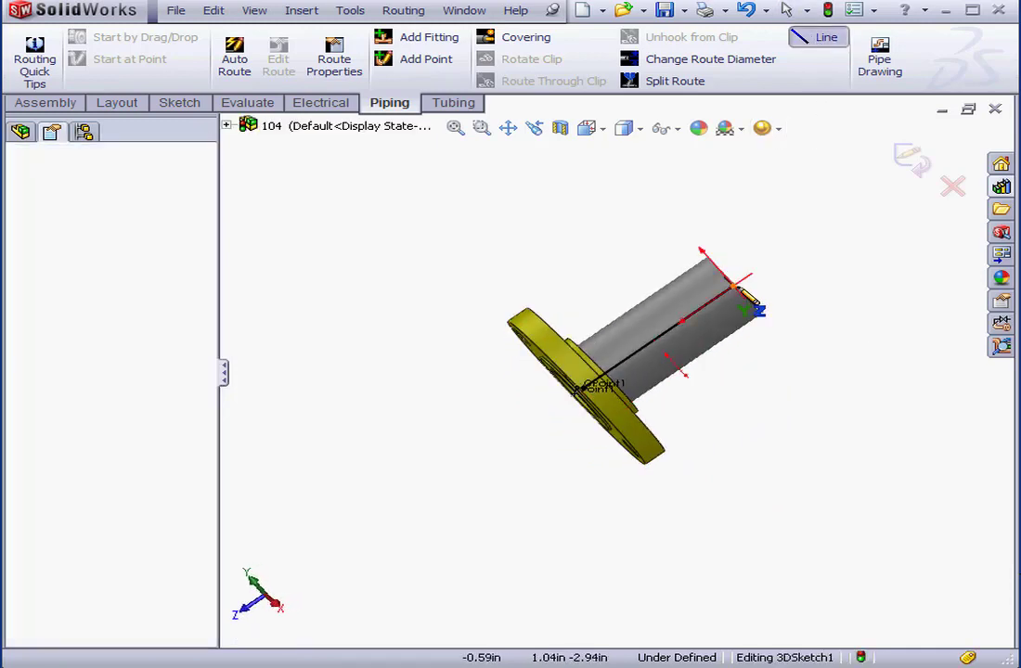
{"action": "left_click", "coordinate": [870, 437]}
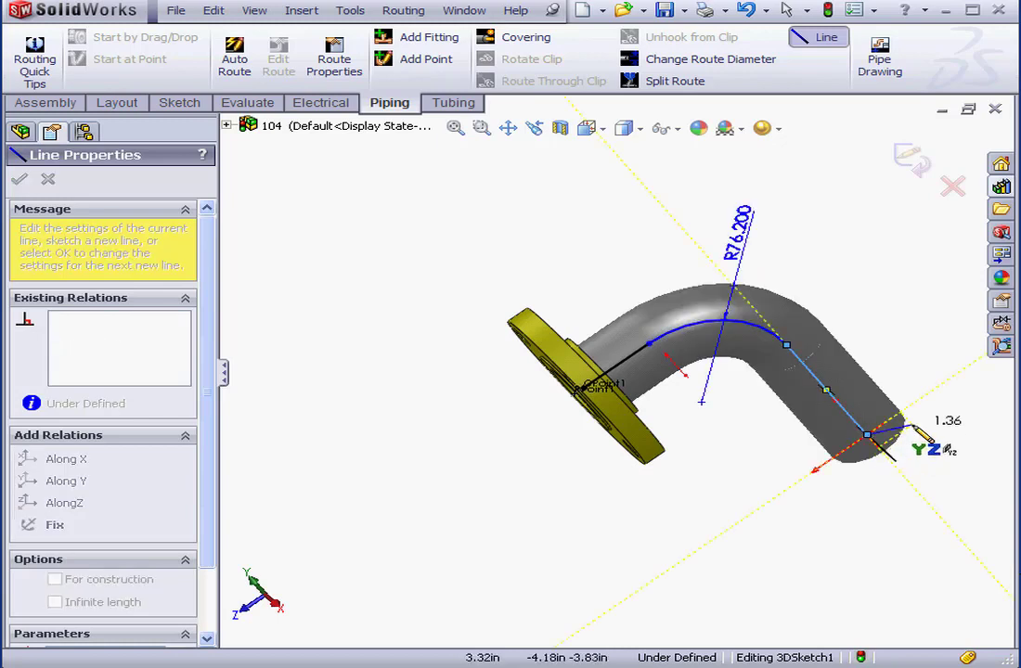
{"action": "left_click", "coordinate": [911, 159]}
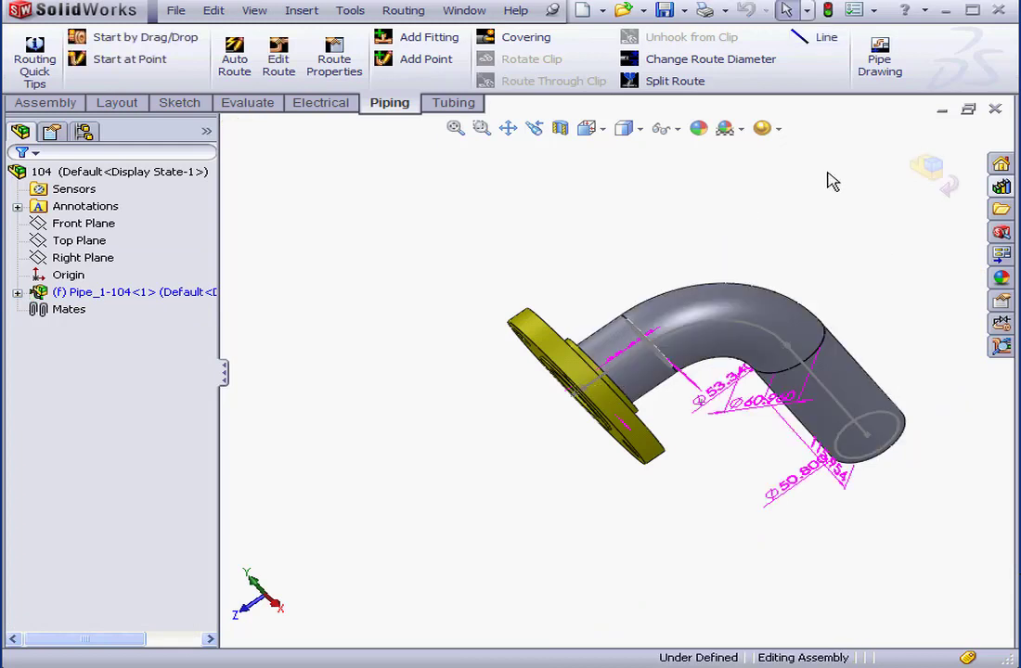
{"action": "middle_click_drag", "start_coordinate": [793, 282], "coordinate": [650, 283]}
- Edit the Pipe_1-104 route and drag a point along the route line to reposition it
{"action": "right_click", "coordinate": [85, 293]}
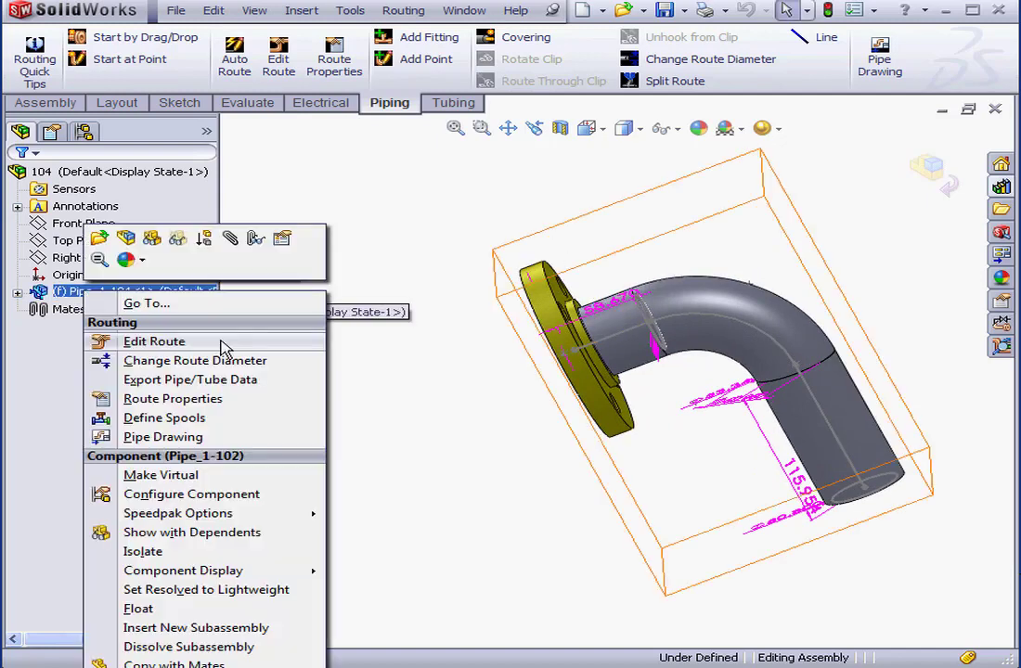
{"action": "left_click", "coordinate": [154, 341]}
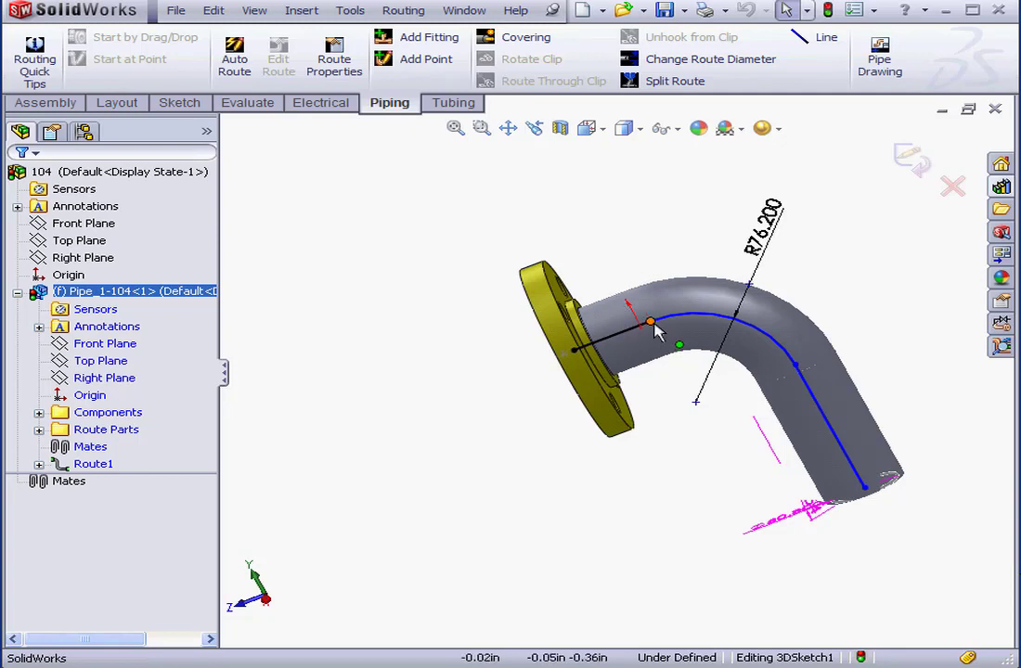
{"action": "left_click_drag", "start_coordinate": [654, 323], "coordinate": [703, 316]}
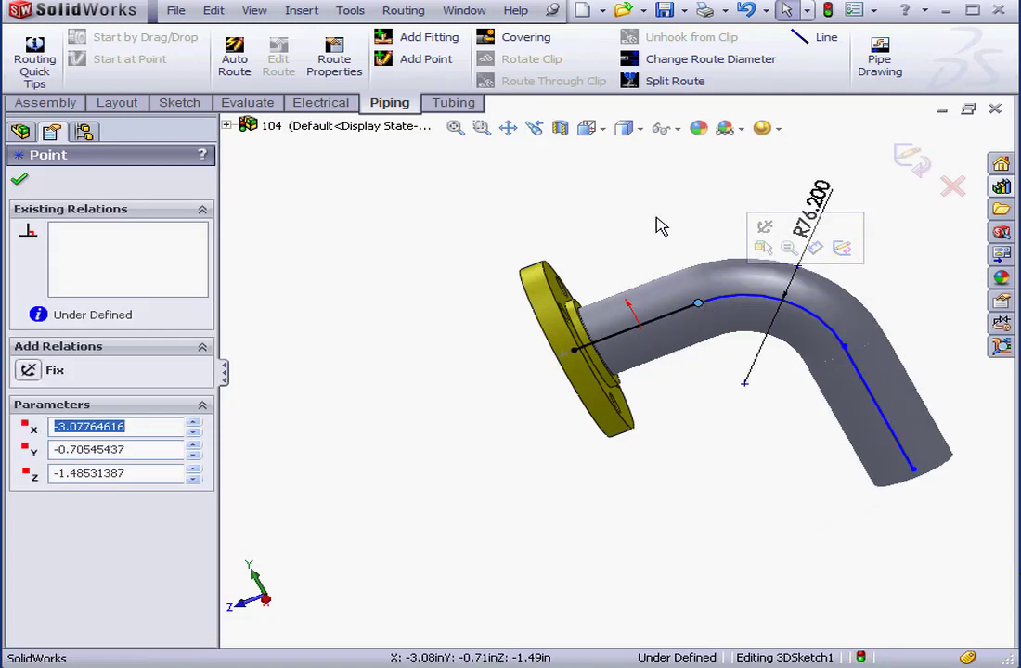
- Change the route diameter to 3 inch, driven by the first fitting, using Socket Flange 150-NPS3
{"action": "left_click", "coordinate": [696, 60]}
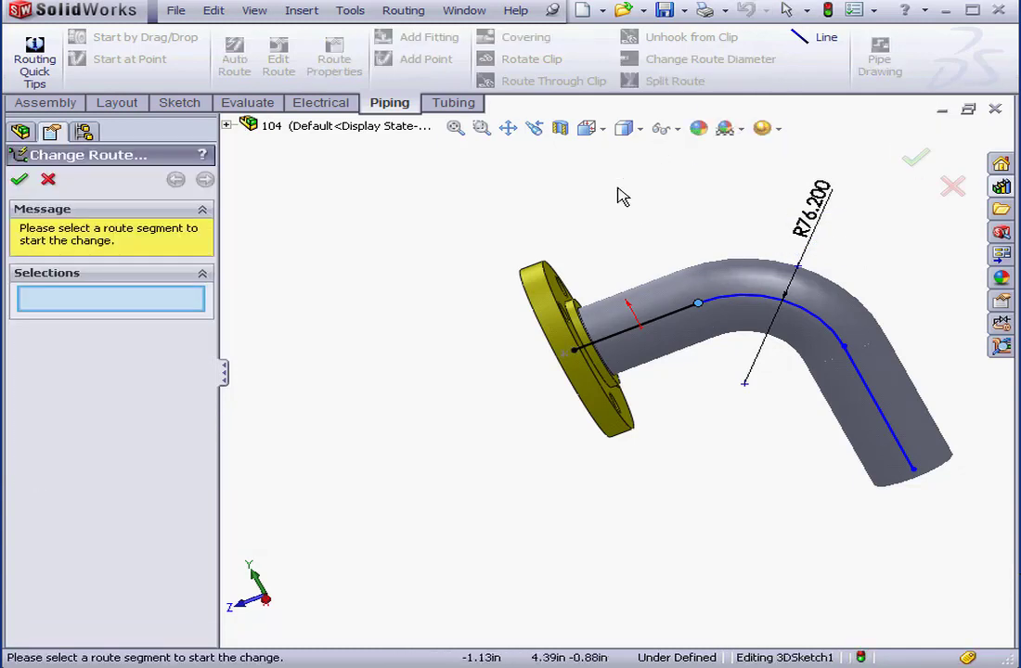
{"action": "left_click", "coordinate": [678, 318]}
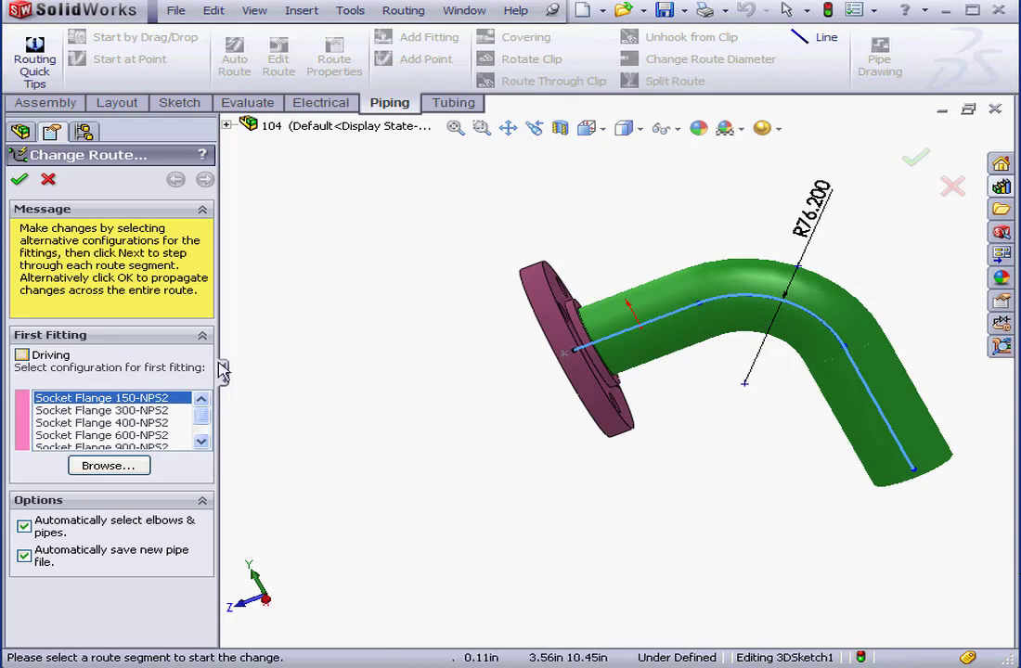
{"action": "left_click", "coordinate": [23, 354]}
{"action": "left_click", "coordinate": [201, 443]}
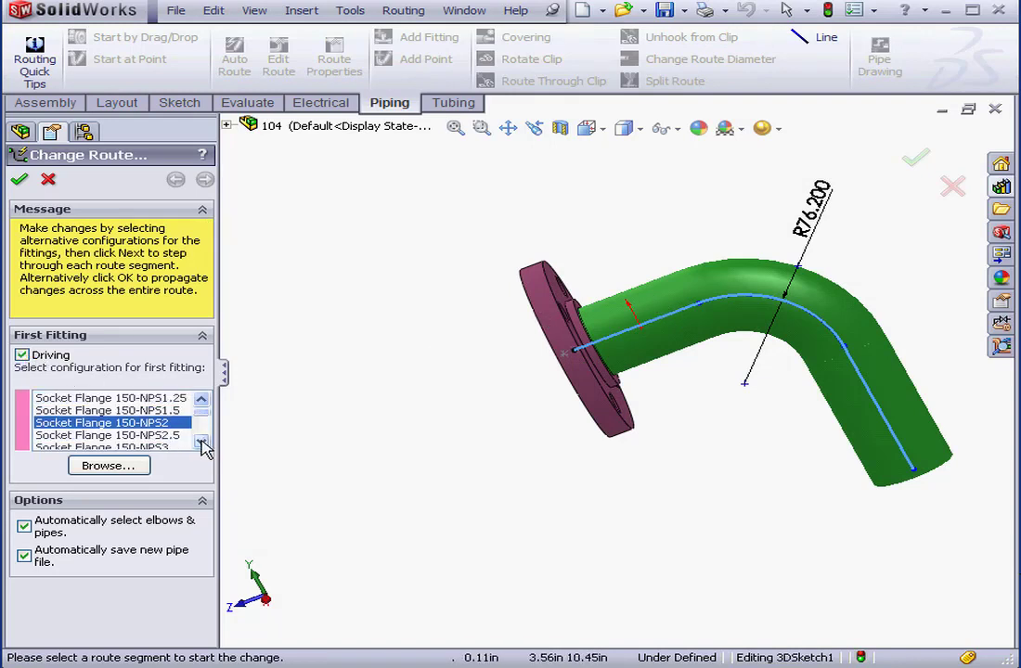
{"action": "left_click", "coordinate": [202, 443]}
{"action": "left_click", "coordinate": [140, 433]}
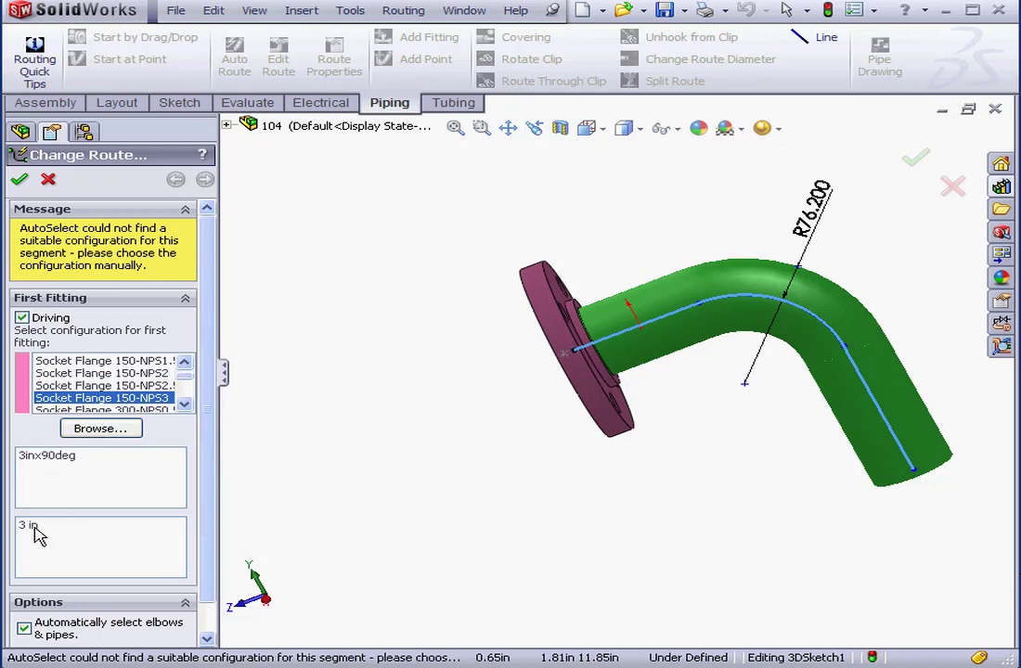
{"action": "left_click", "coordinate": [20, 179]}
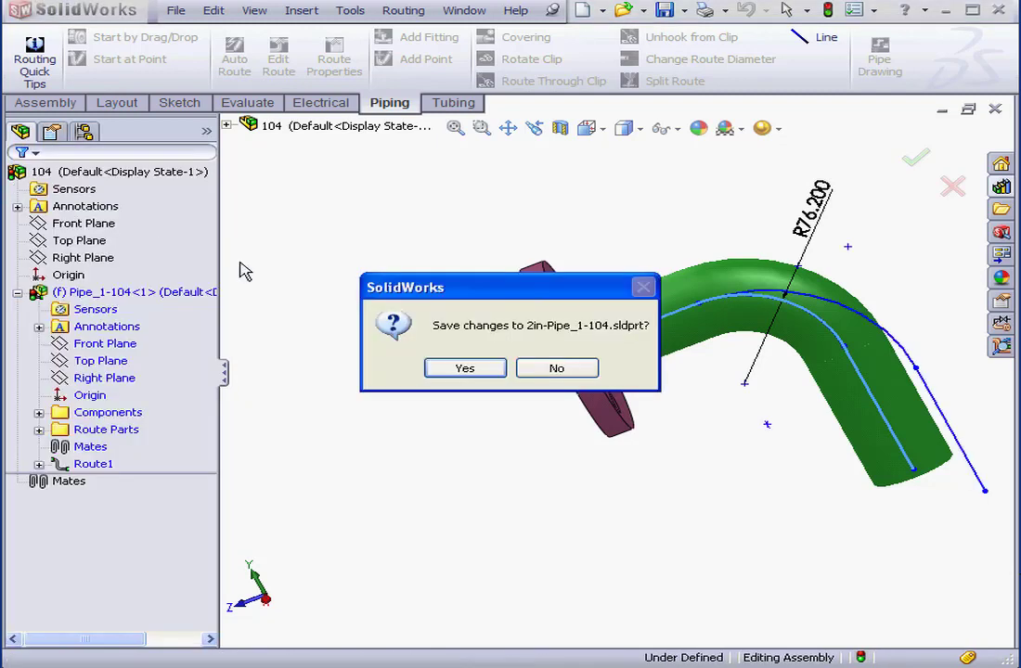
- Save the resized pipe part, exit the route sketch, and show the model in isometric view
{"action": "left_click", "coordinate": [465, 369]}
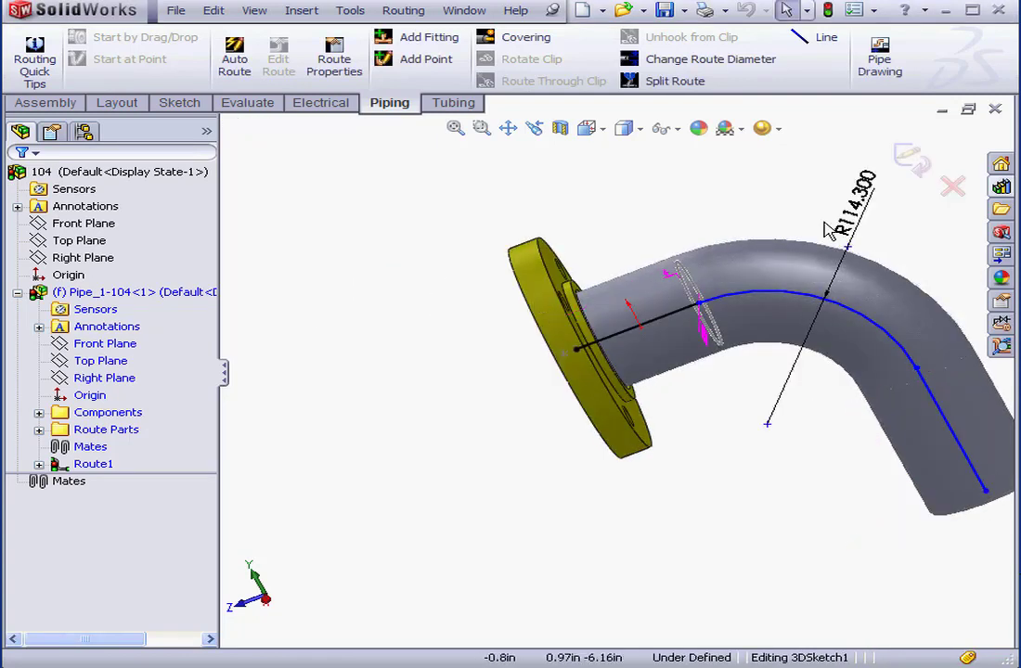
{"action": "left_click", "coordinate": [912, 160]}
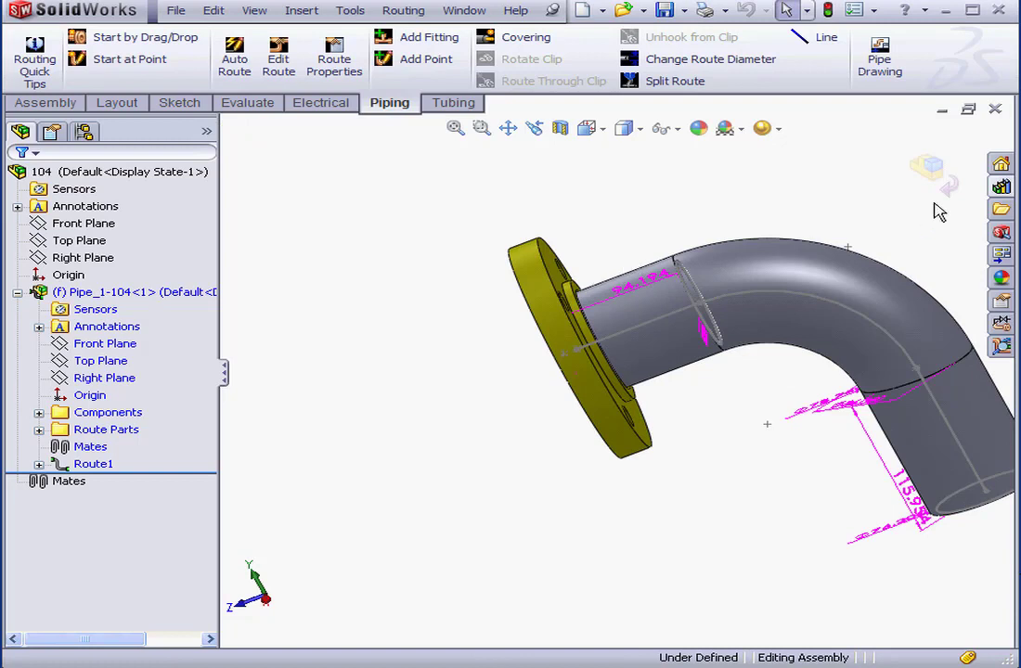
{"action": "left_click", "coordinate": [603, 129]}
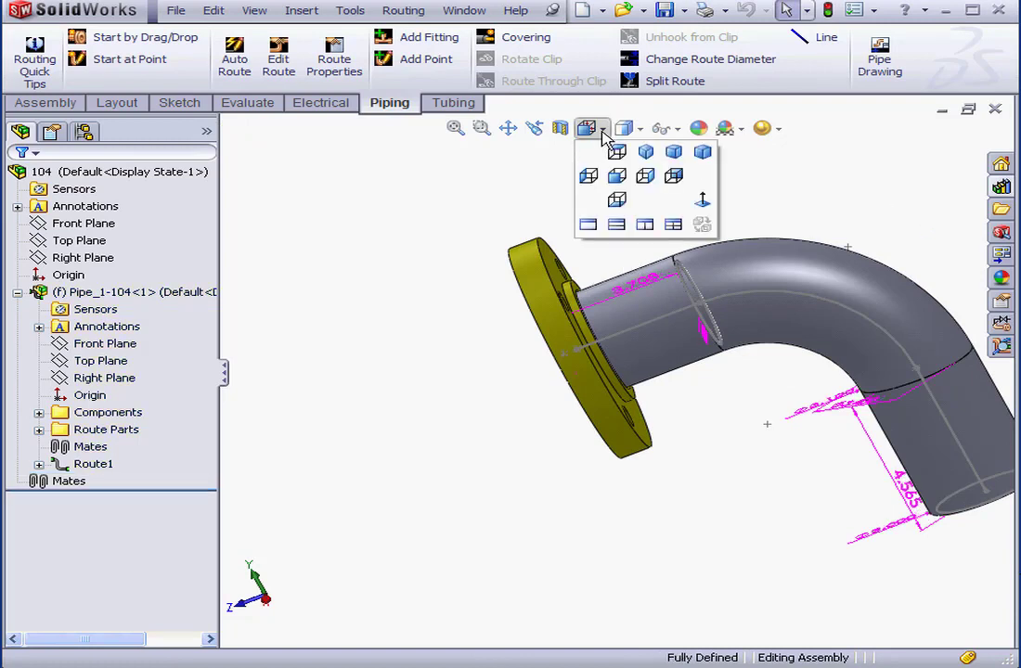
{"action": "left_click", "coordinate": [651, 156]}
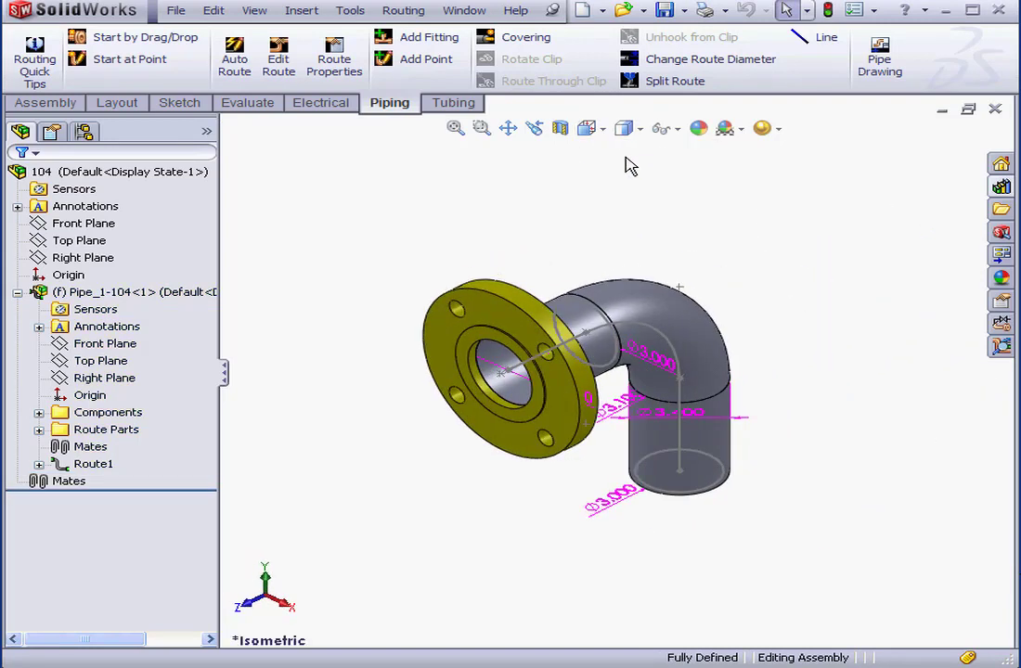